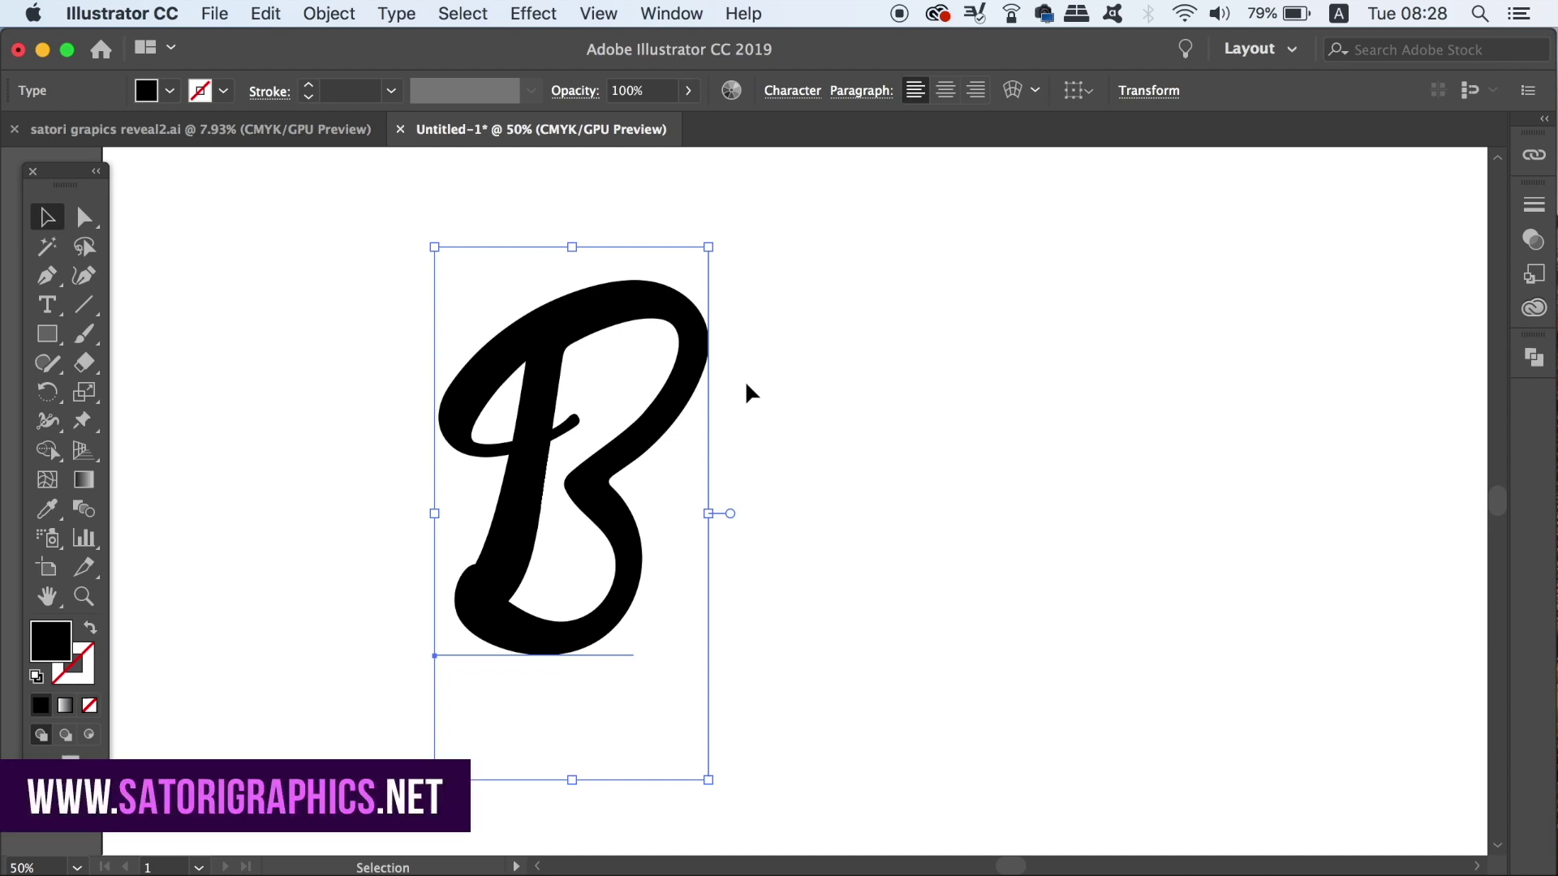
Try a gradient fill on the script B, then undo it back to solid black.
{"action": "left_click", "coordinate": [65, 705]}
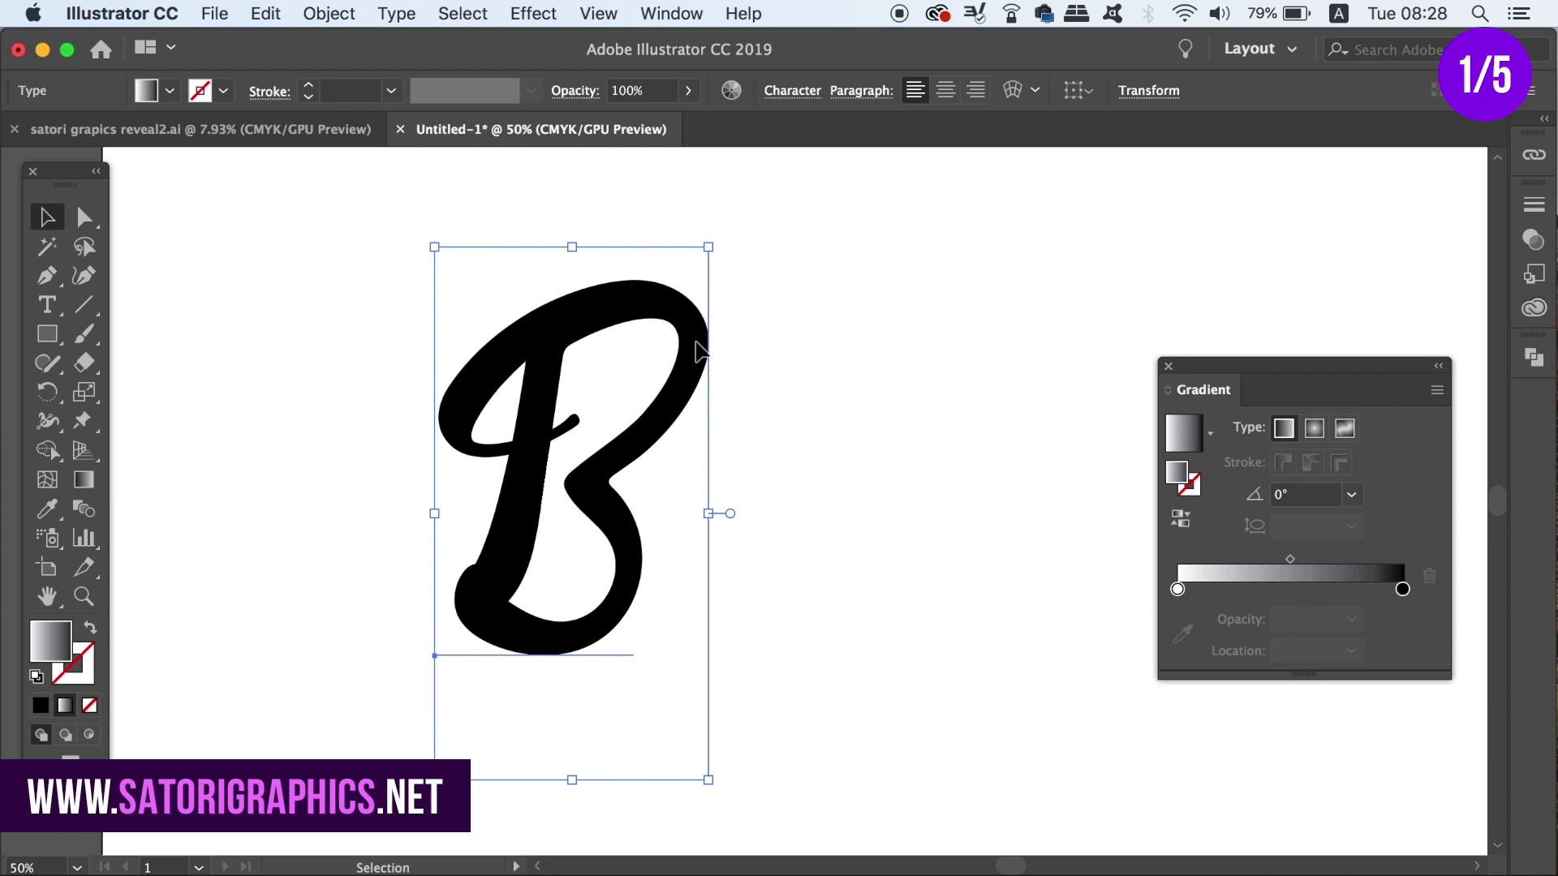
{"action": "key", "text": "comma"}
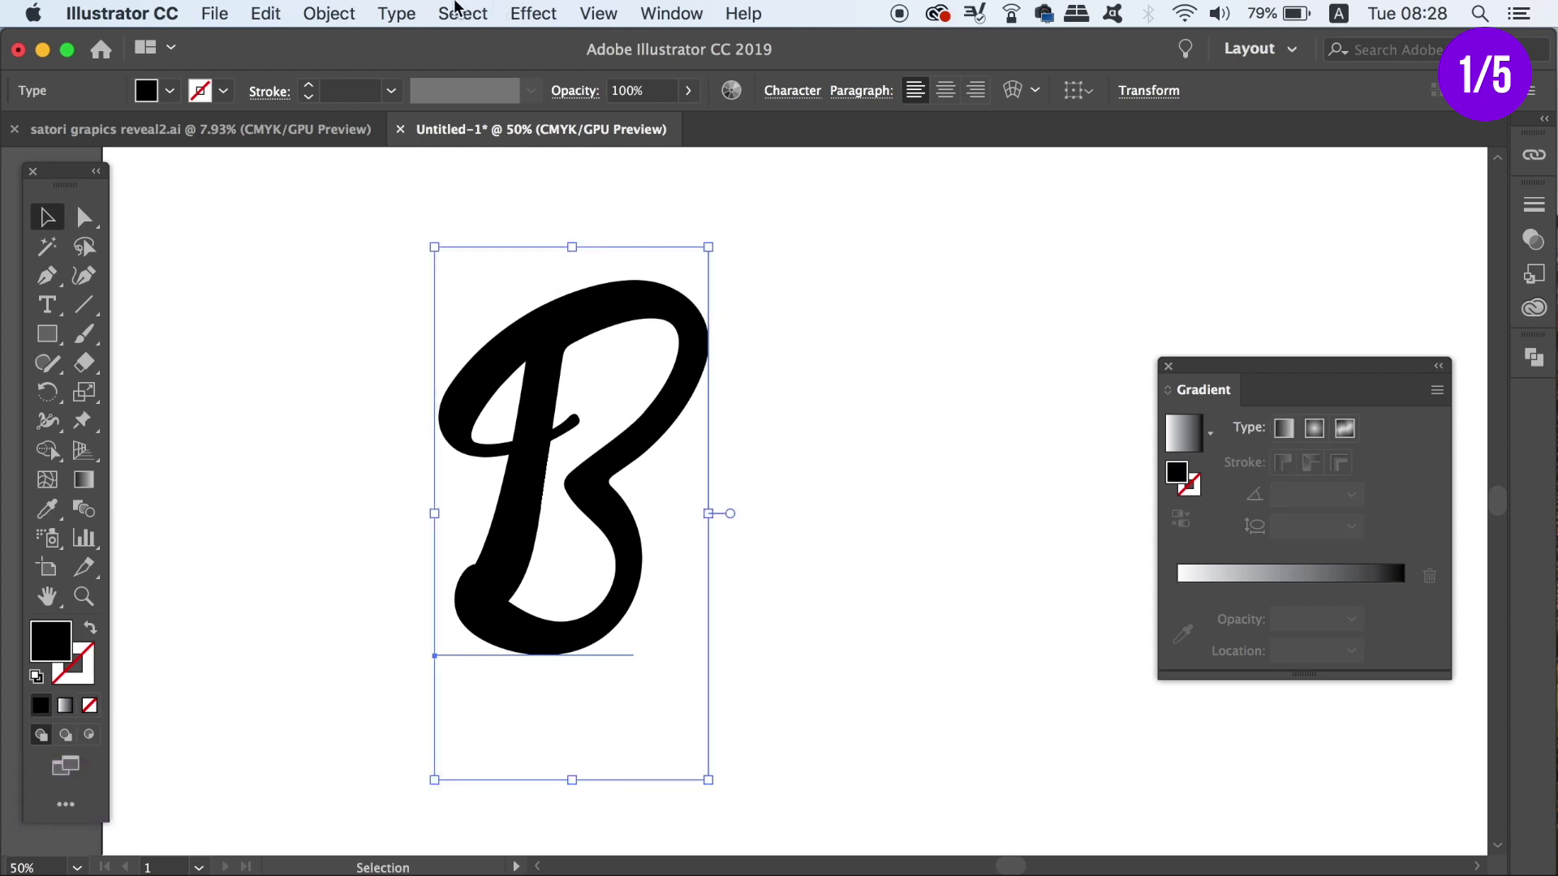
{"action": "left_click", "coordinate": [398, 13]}
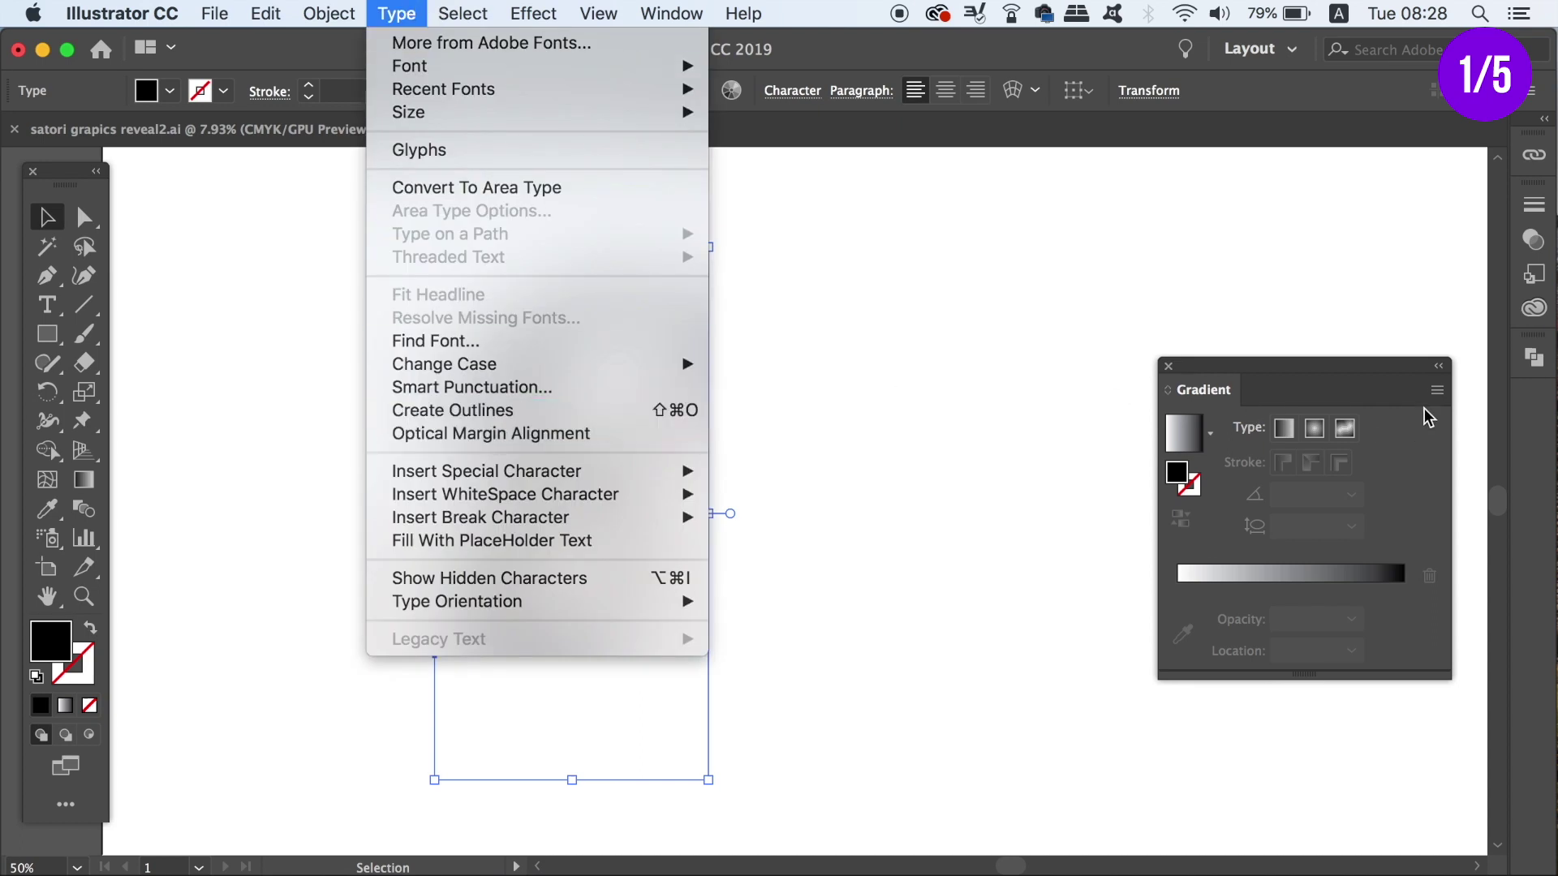
{"action": "left_click", "coordinate": [1395, 397]}
Make the B a compound shape from the Pathfinder menu, test a gradient, and revert to black.
{"action": "left_click", "coordinate": [1542, 372]}
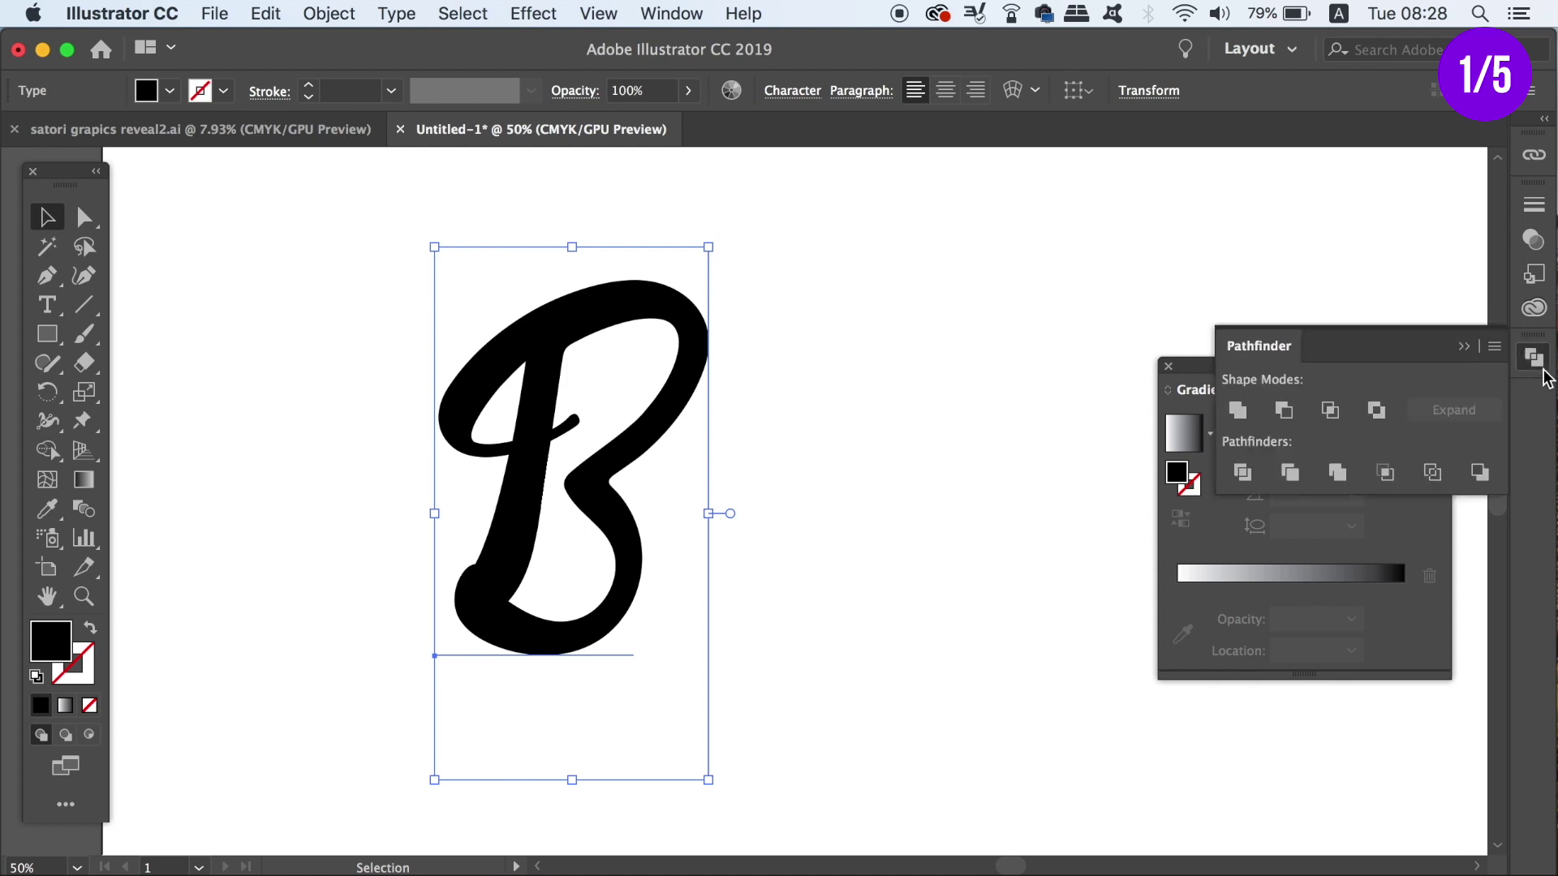
{"action": "left_click", "coordinate": [1495, 346]}
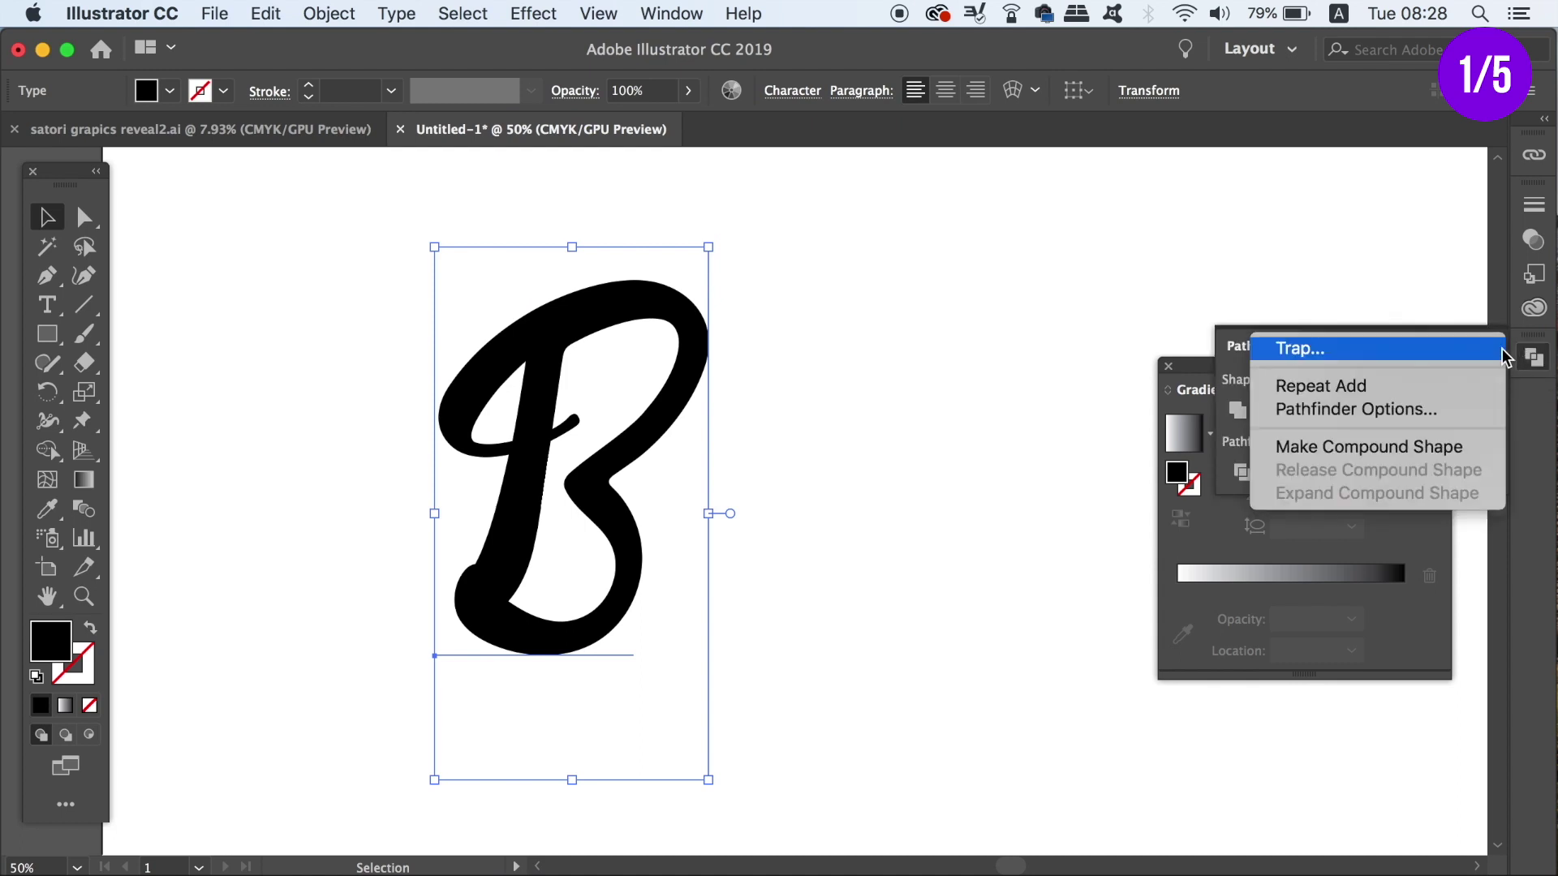
{"action": "left_click", "coordinate": [1453, 453]}
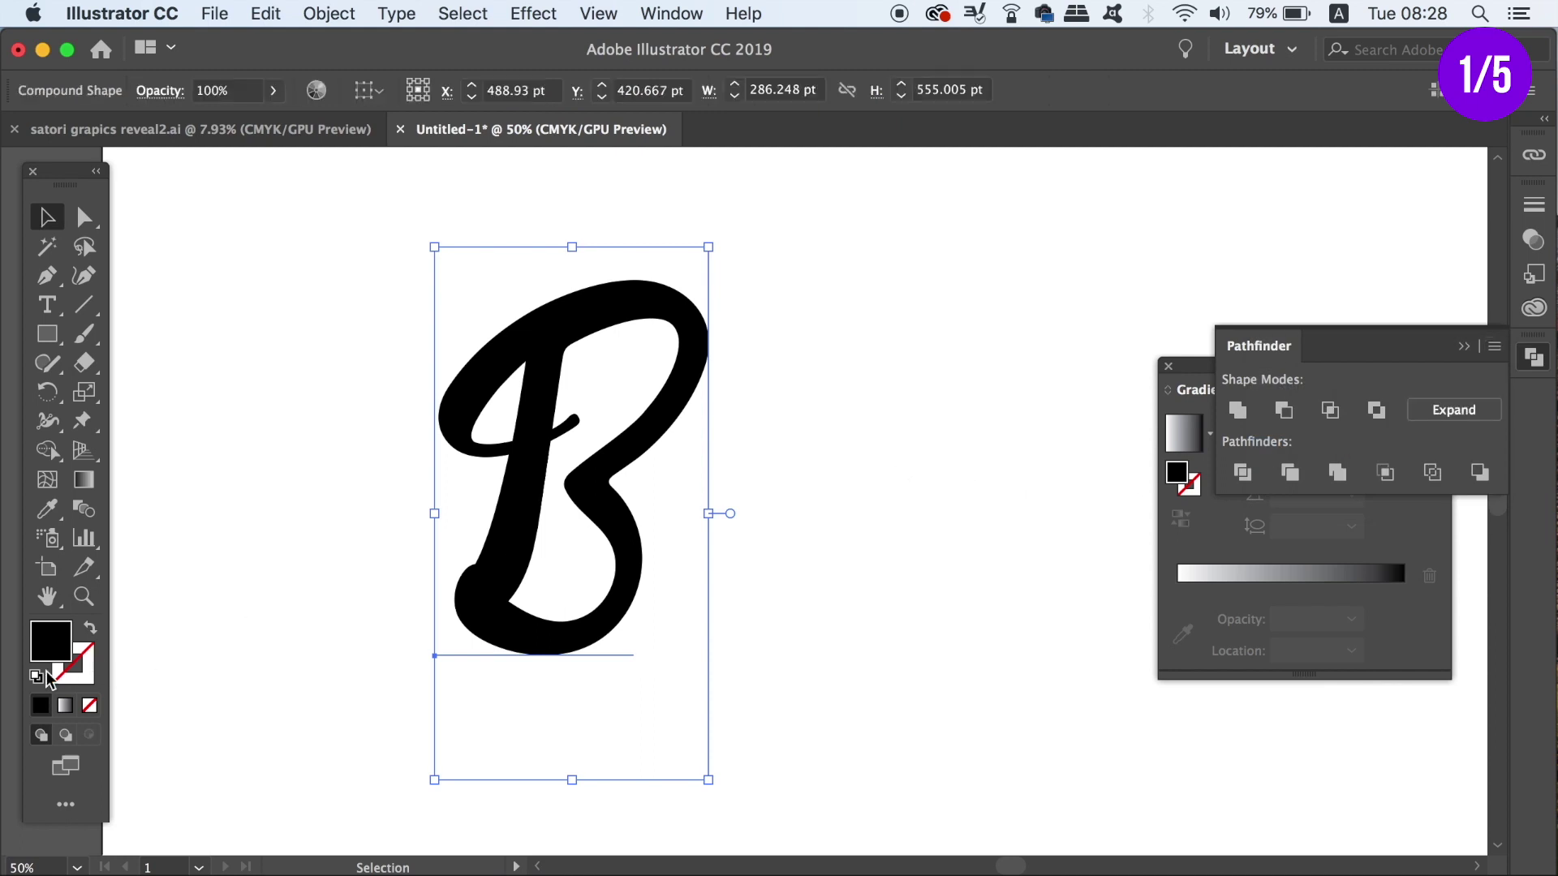
{"action": "left_click", "coordinate": [65, 705]}
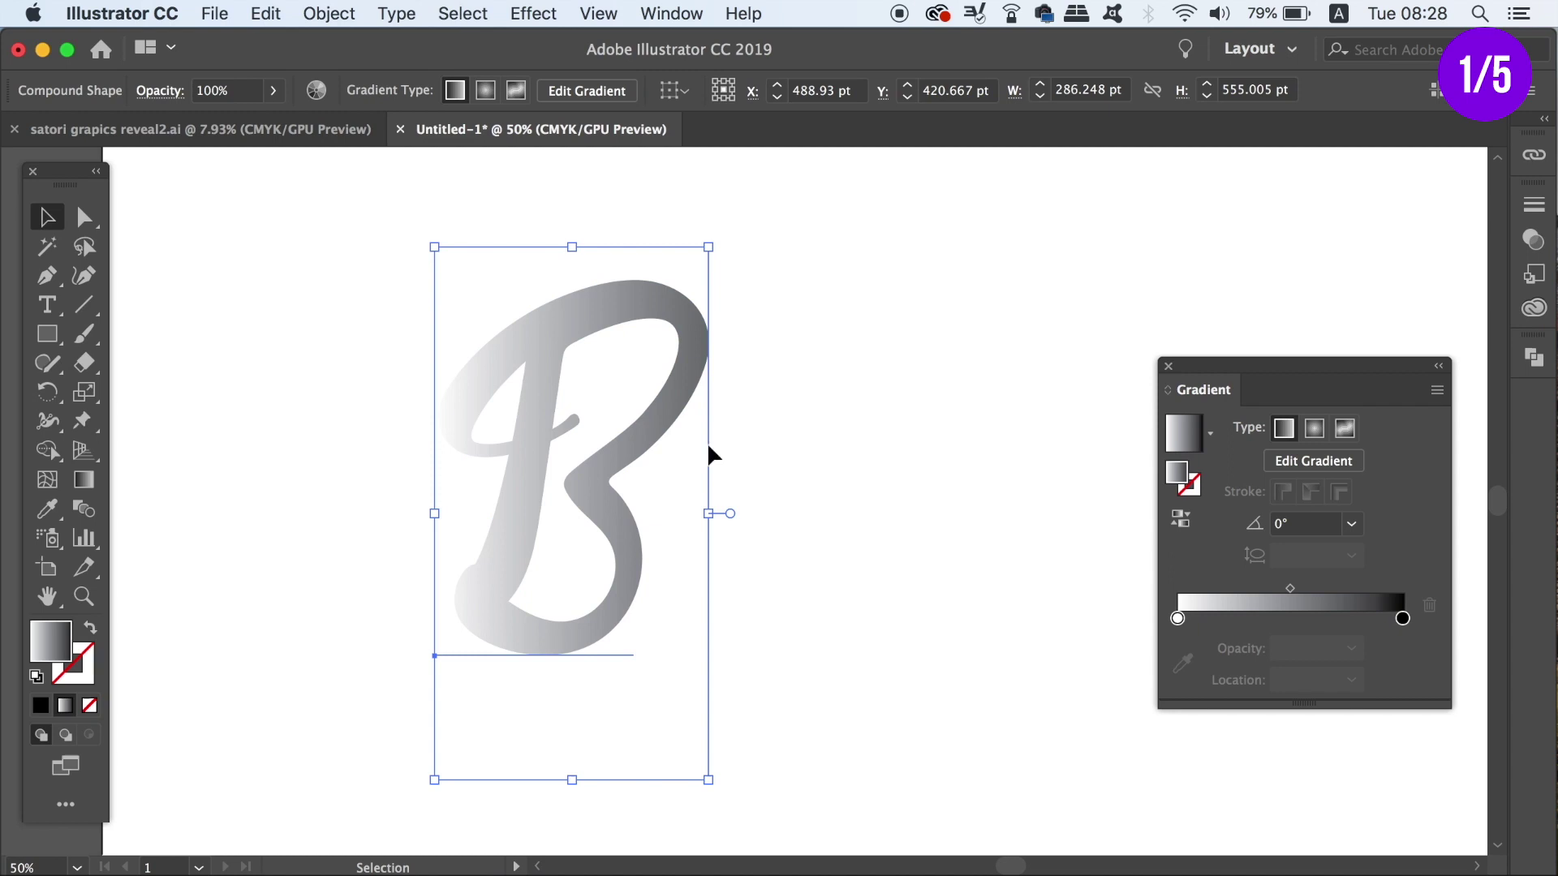
{"action": "key", "text": "cmd+z"}
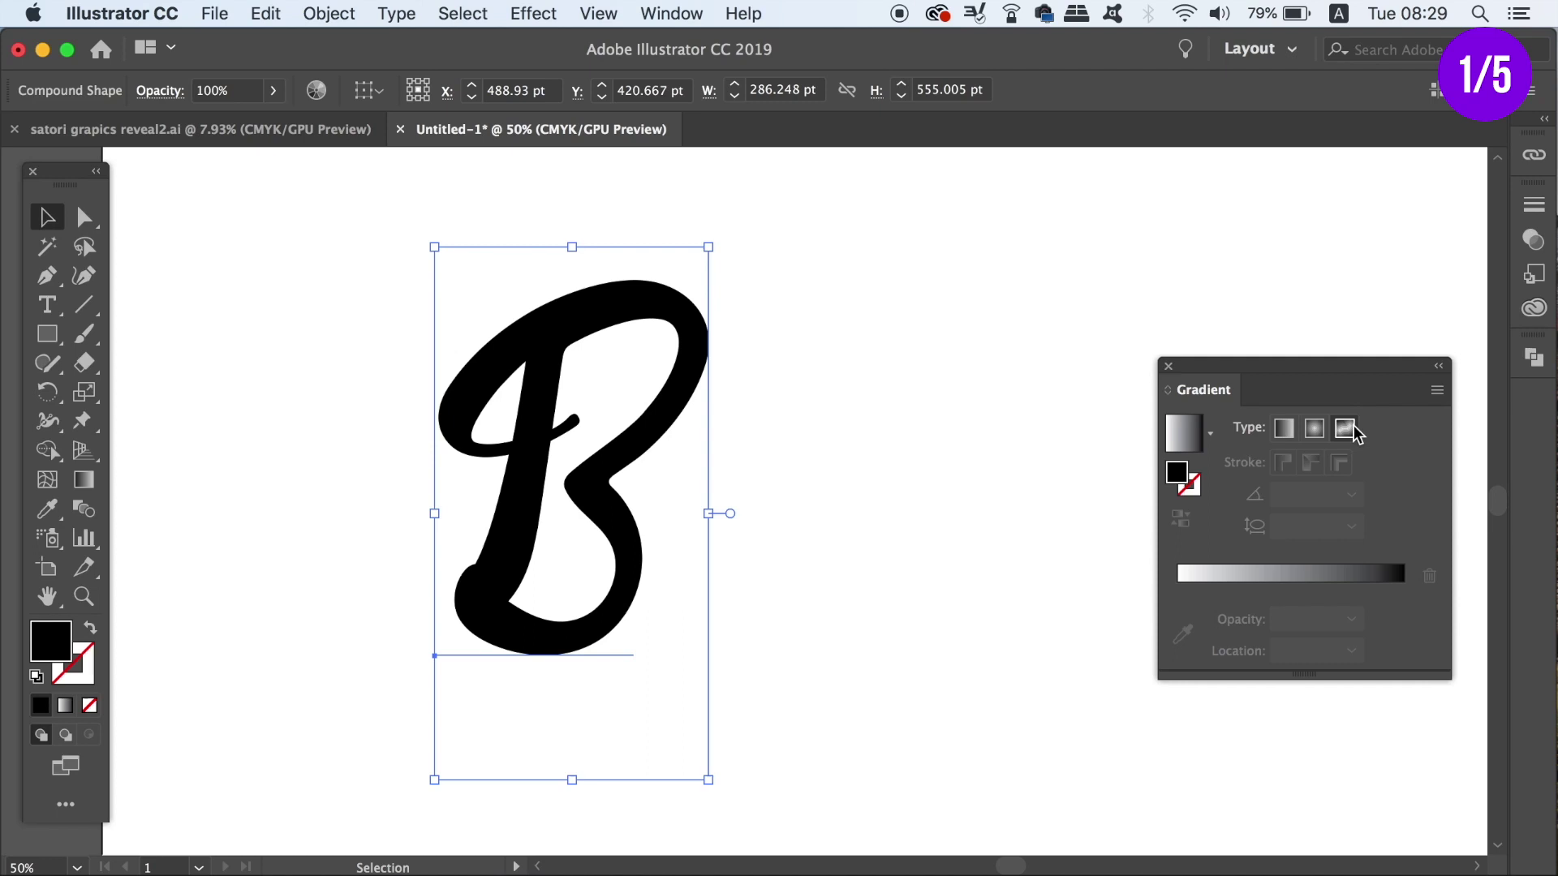
Give the B a freeform gradient, outline it, and add colour points at its top and bottom-left.
{"action": "left_click", "coordinate": [1353, 430]}
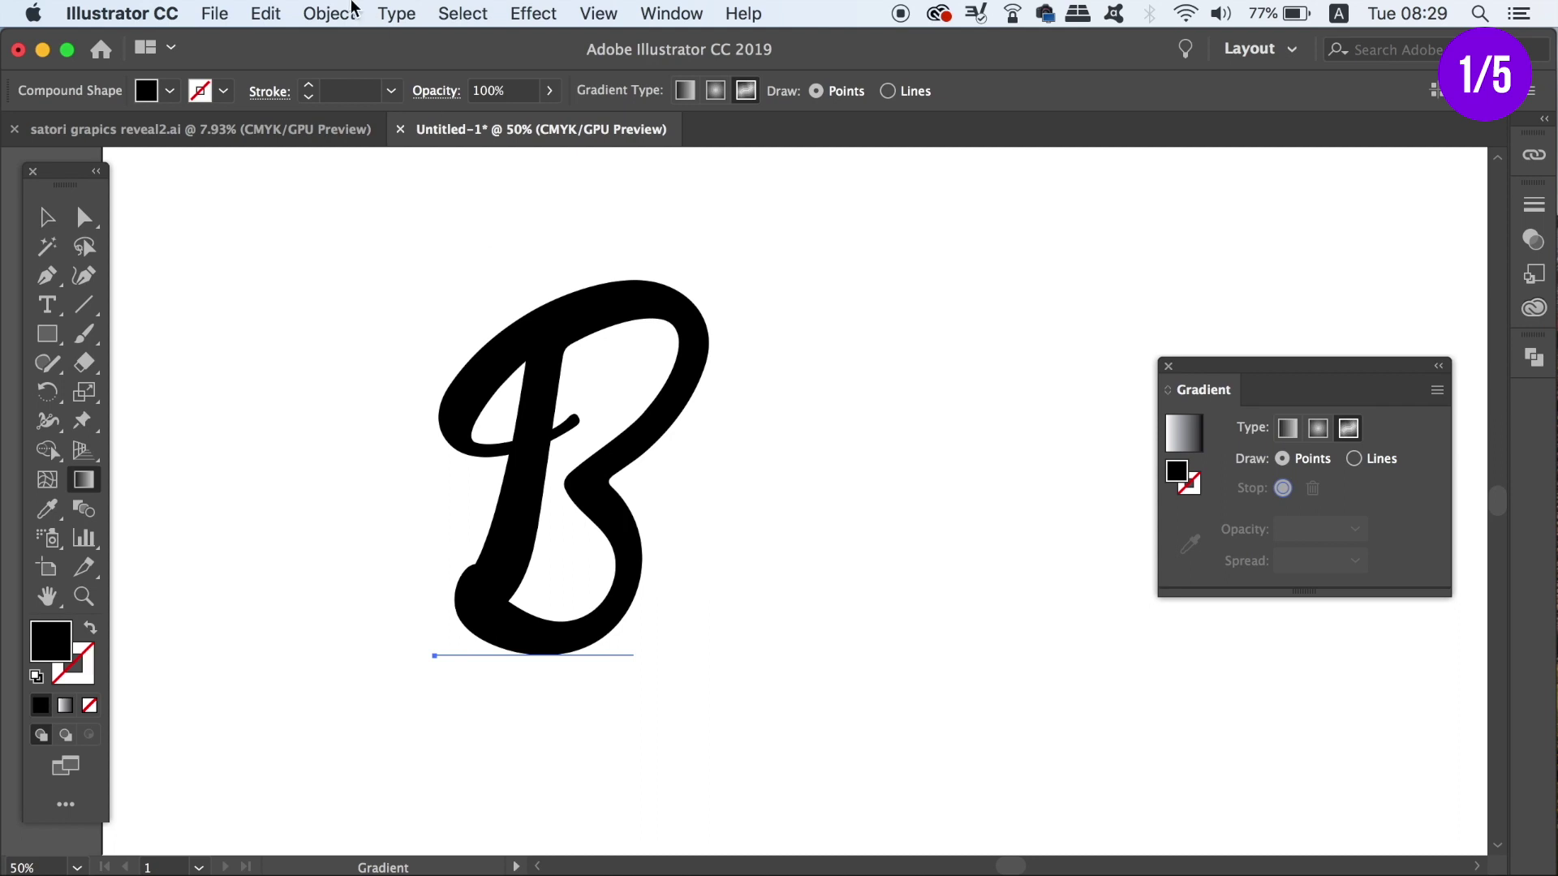
{"action": "left_click", "coordinate": [397, 13]}
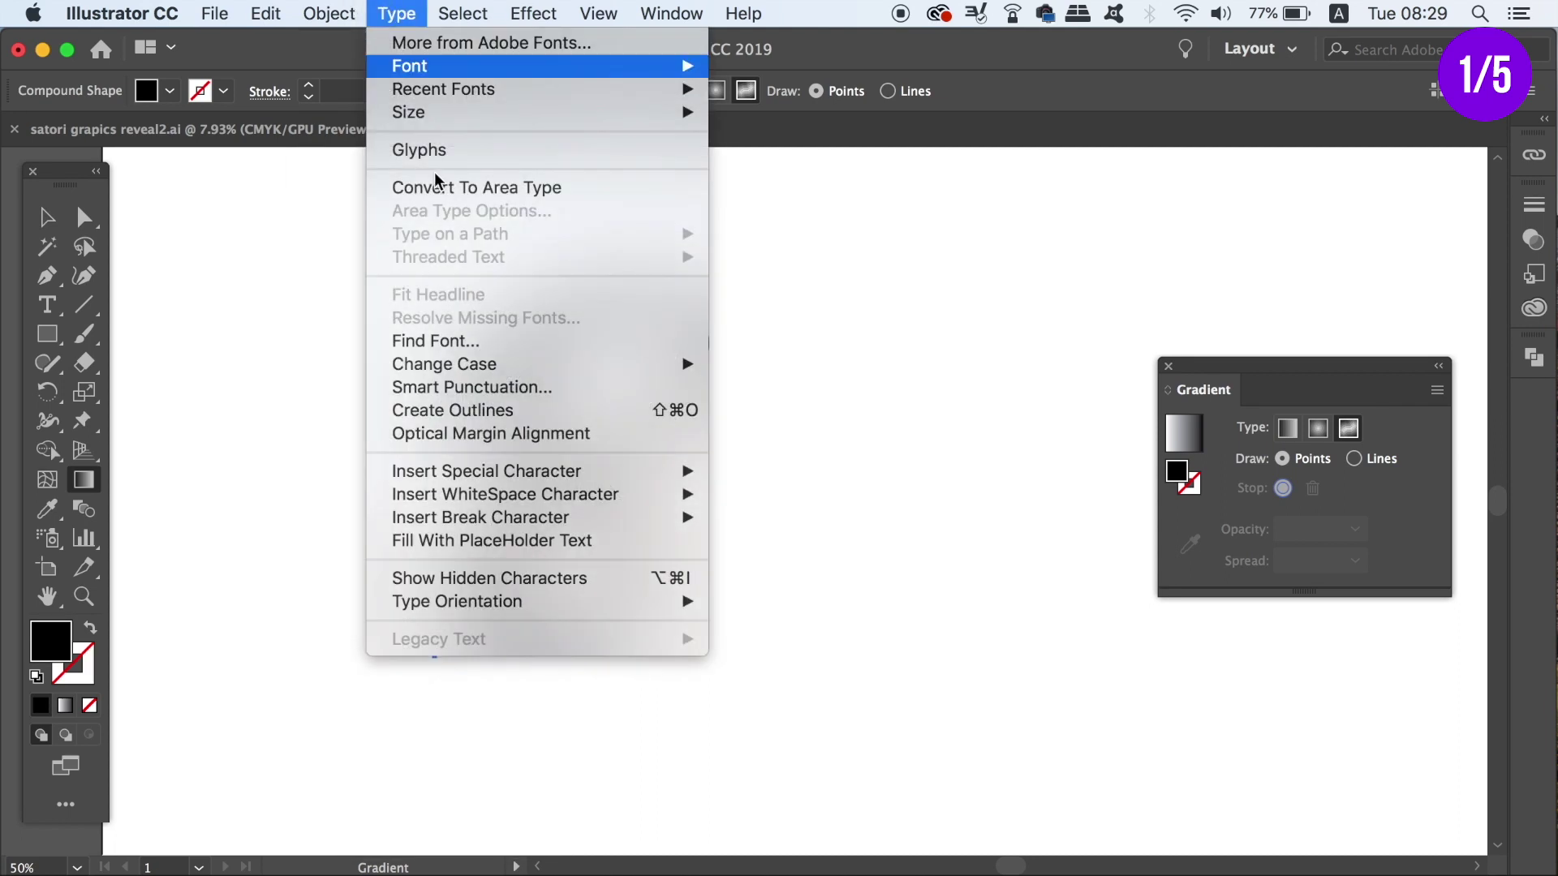
{"action": "left_click", "coordinate": [520, 410]}
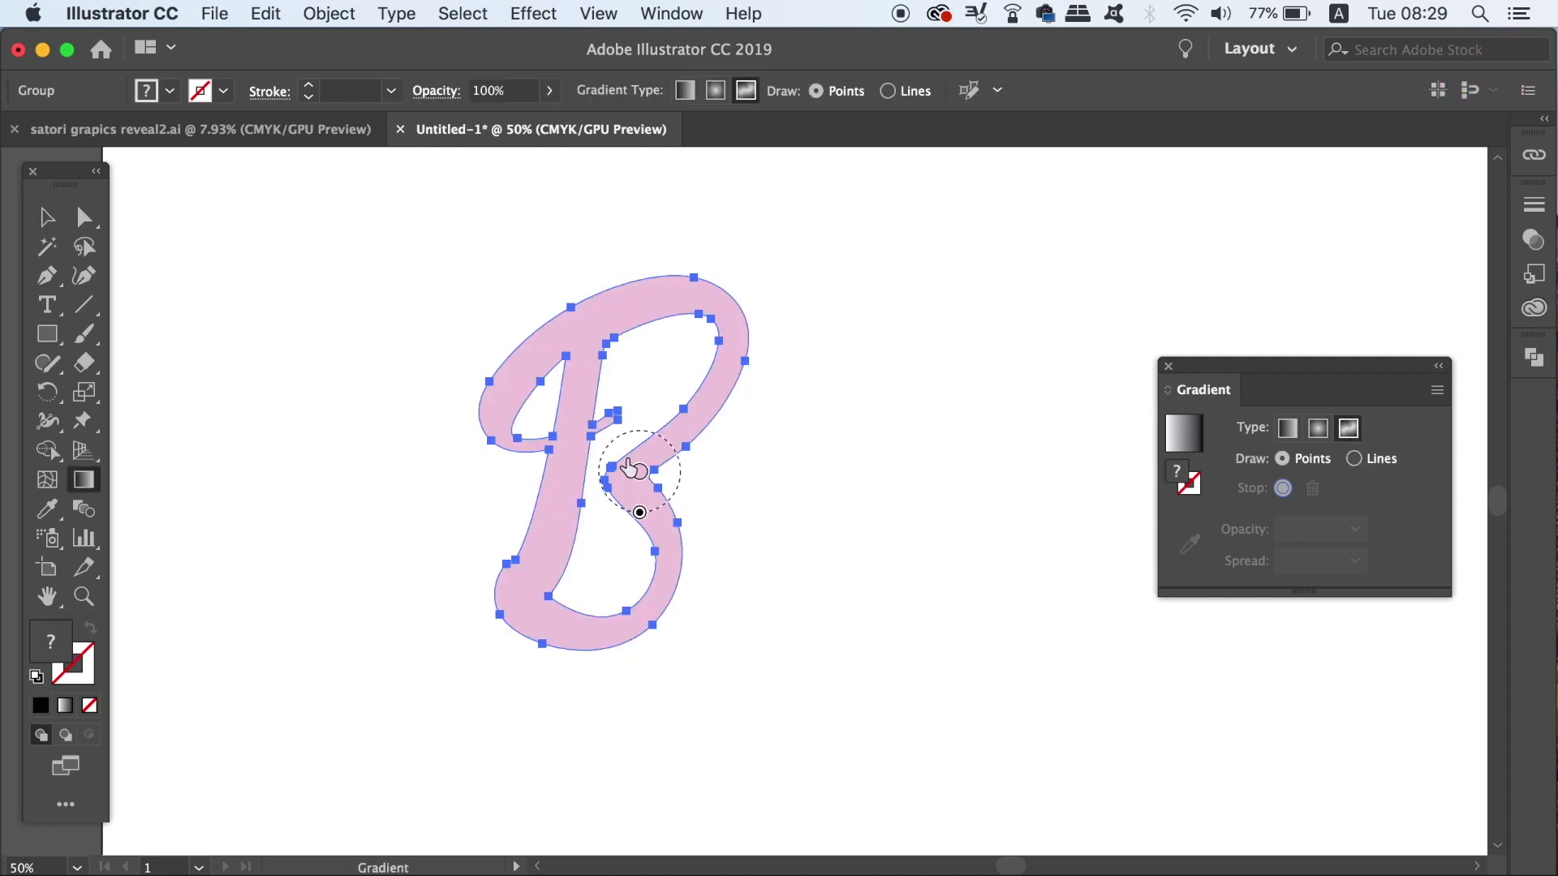
{"action": "left_click", "coordinate": [584, 355]}
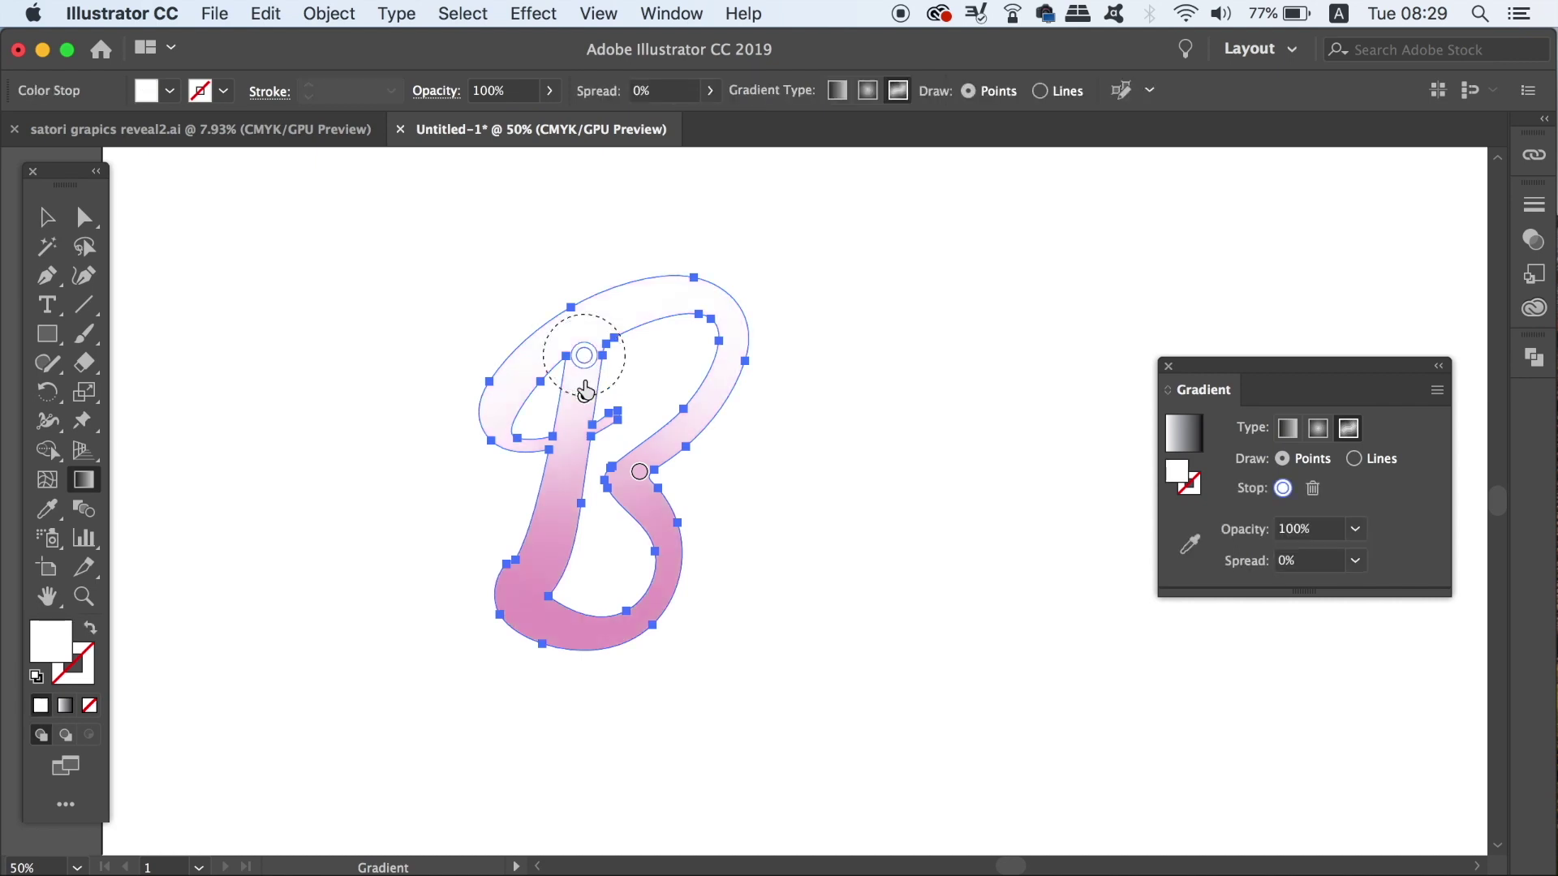
{"action": "left_click", "coordinate": [536, 598]}
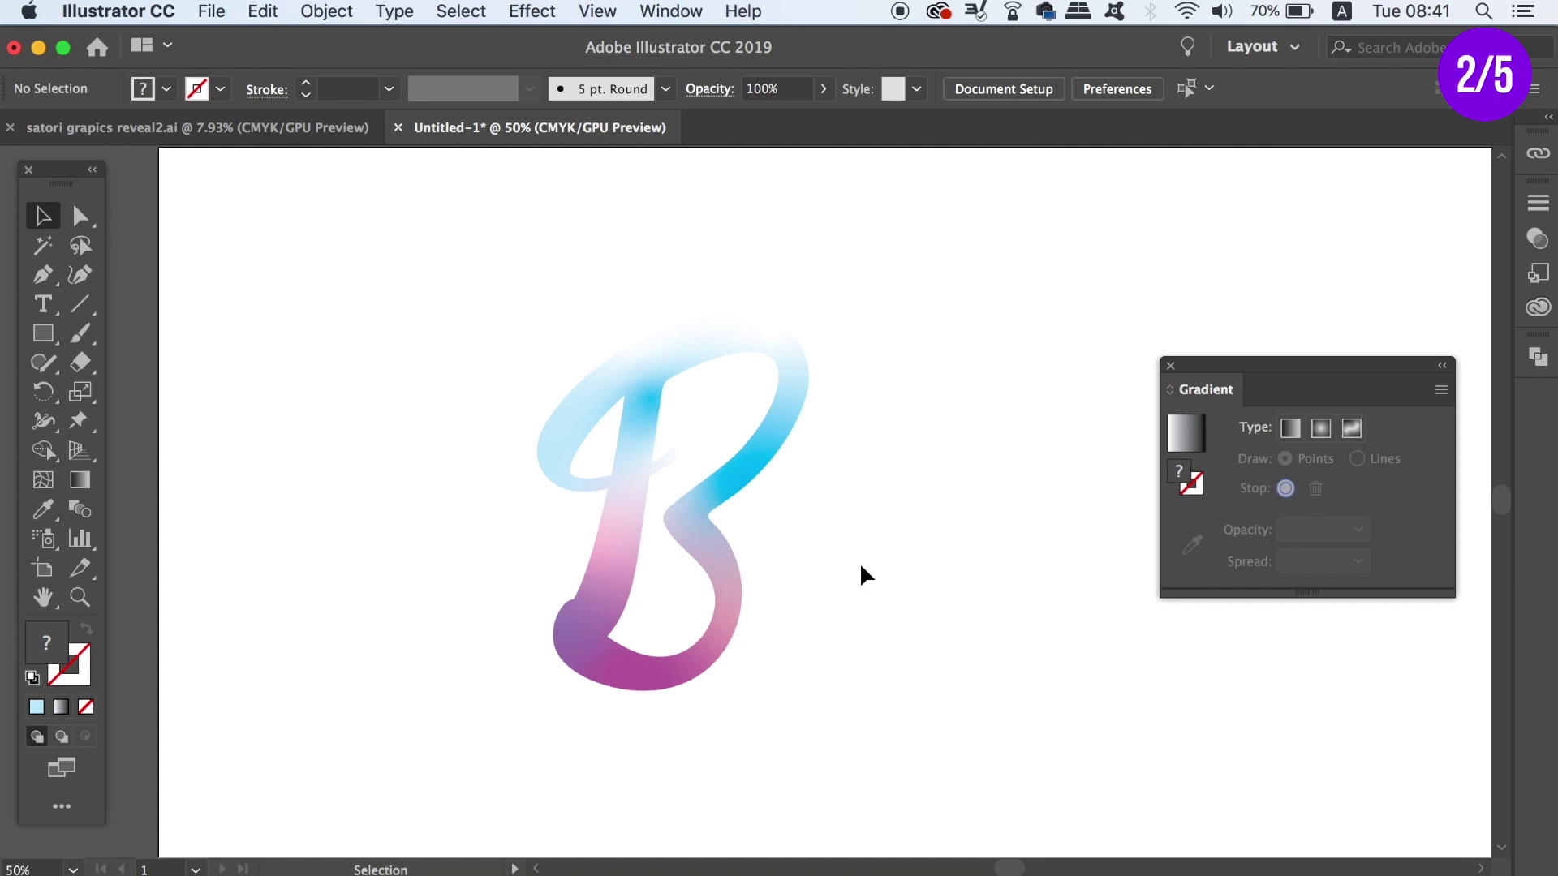
Select the B's pink stem gradient point and inspect its CMYK colour settings.
{"action": "left_click", "coordinate": [757, 441]}
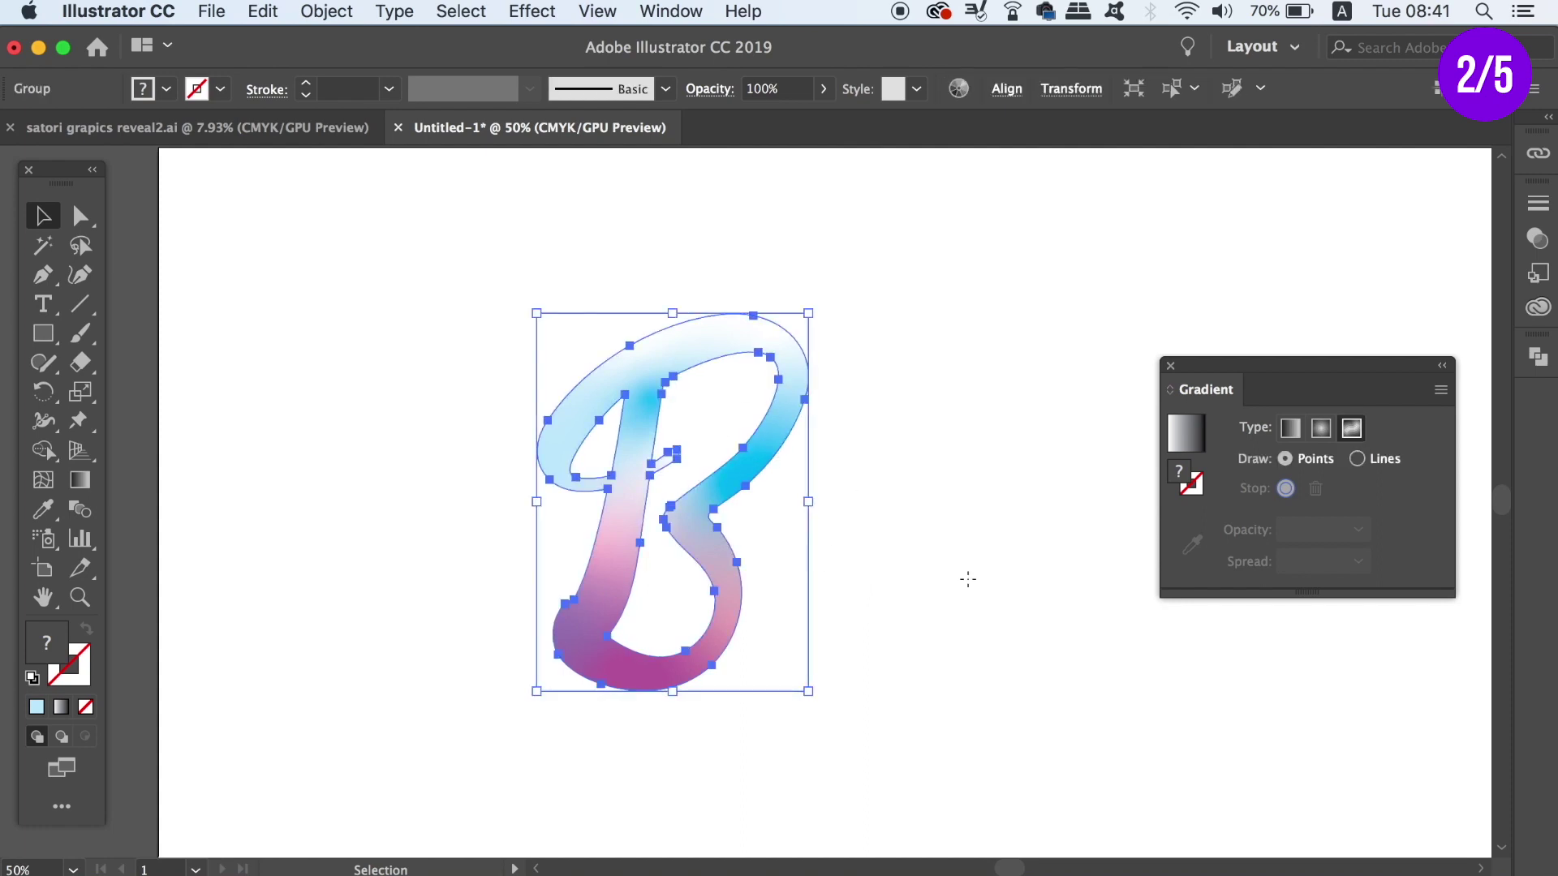
{"action": "key", "text": "g"}
{"action": "left_click", "coordinate": [589, 544]}
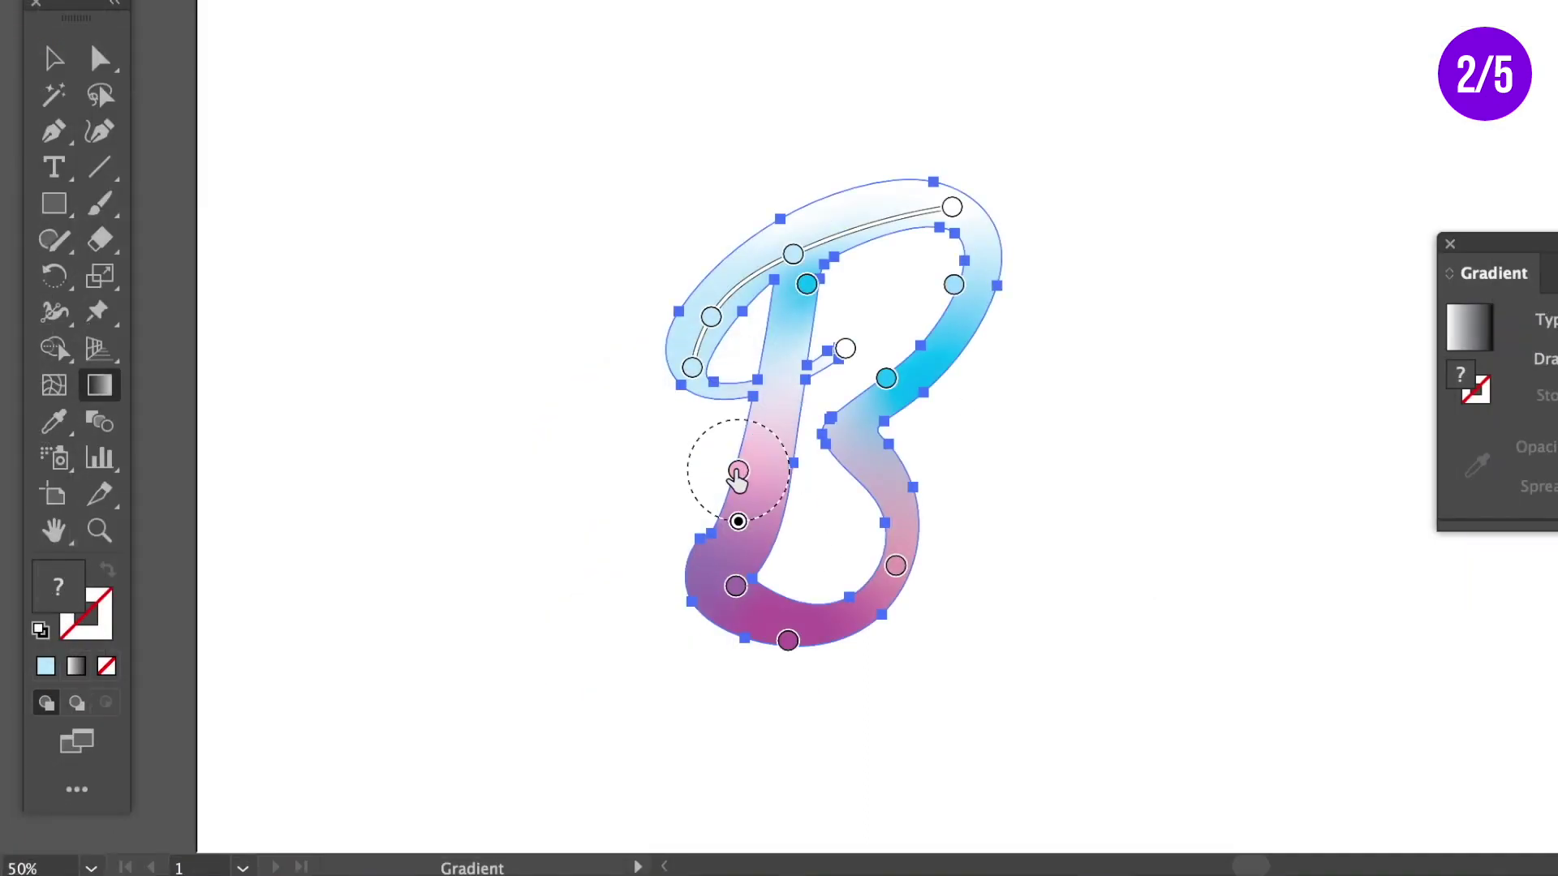
{"action": "double_click", "coordinate": [737, 472]}
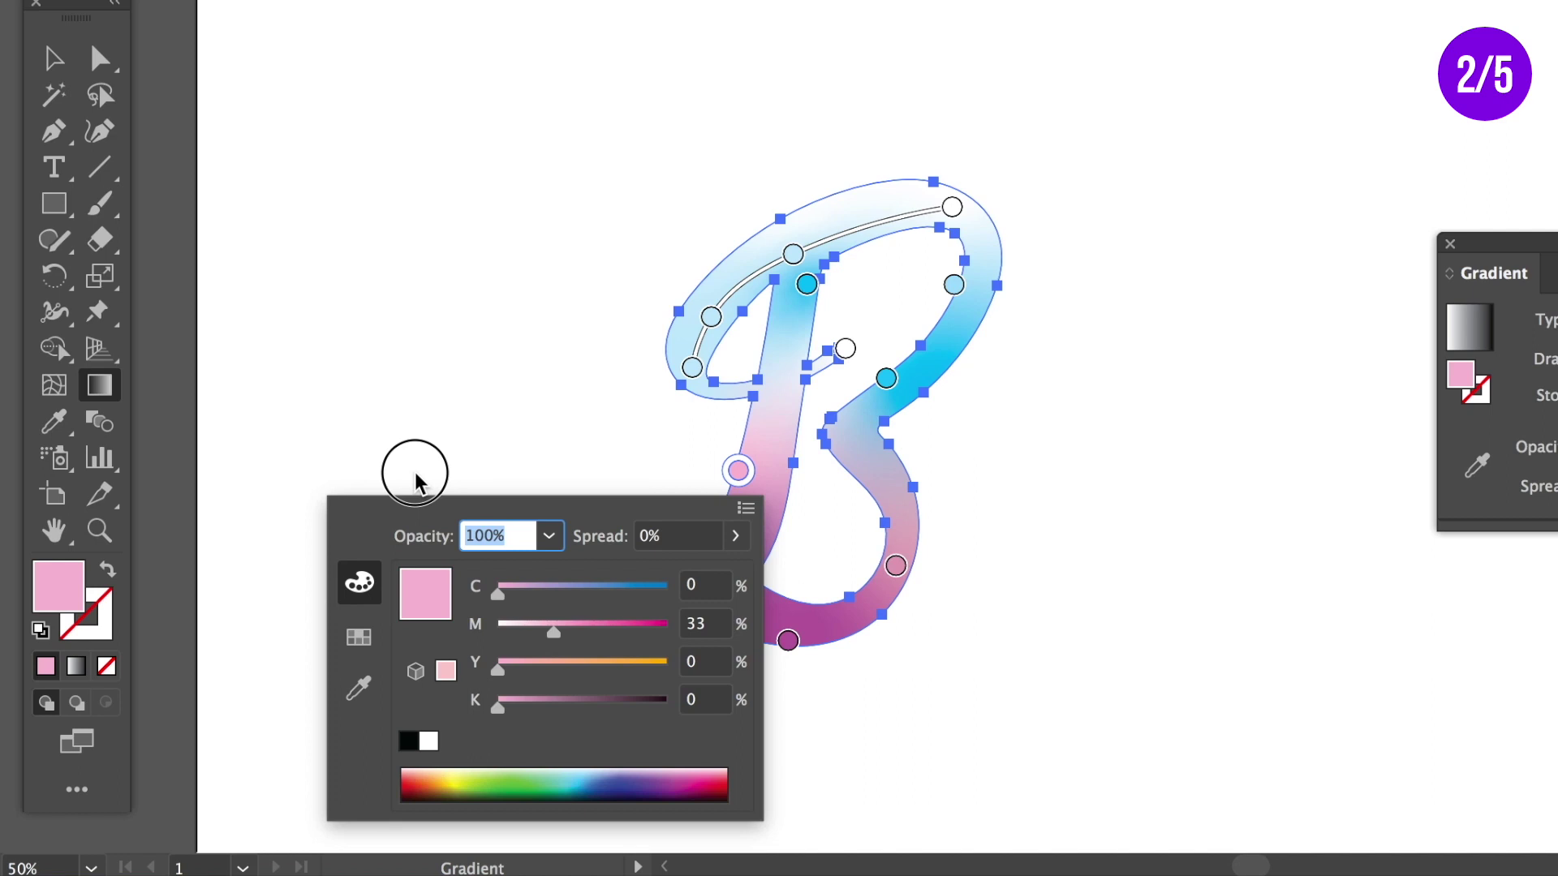
{"action": "left_click", "coordinate": [961, 342]}
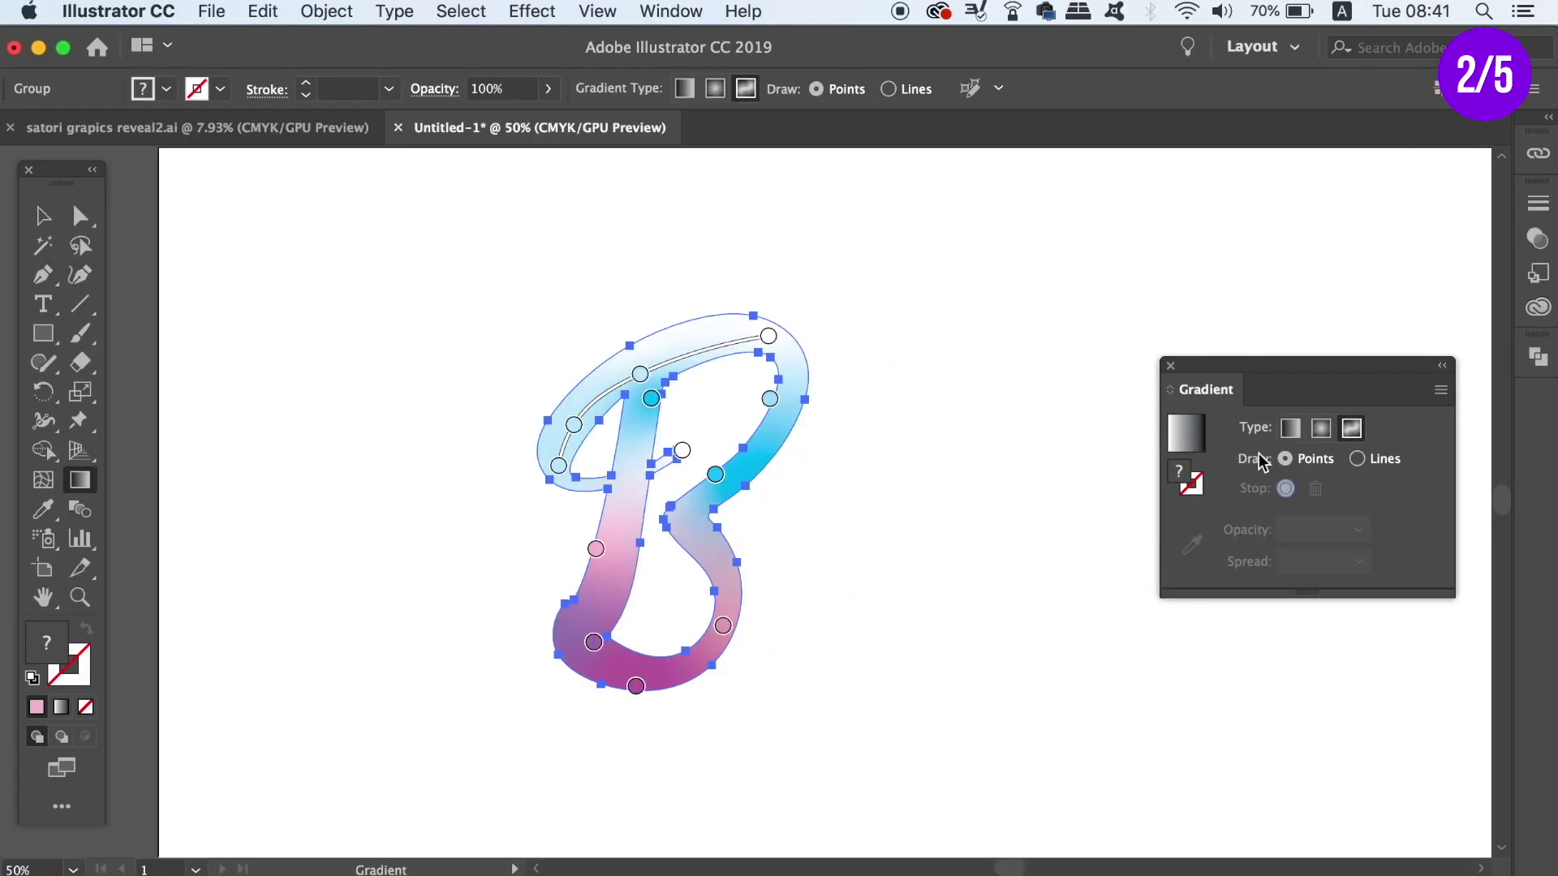
{"action": "left_click", "coordinate": [596, 549]}
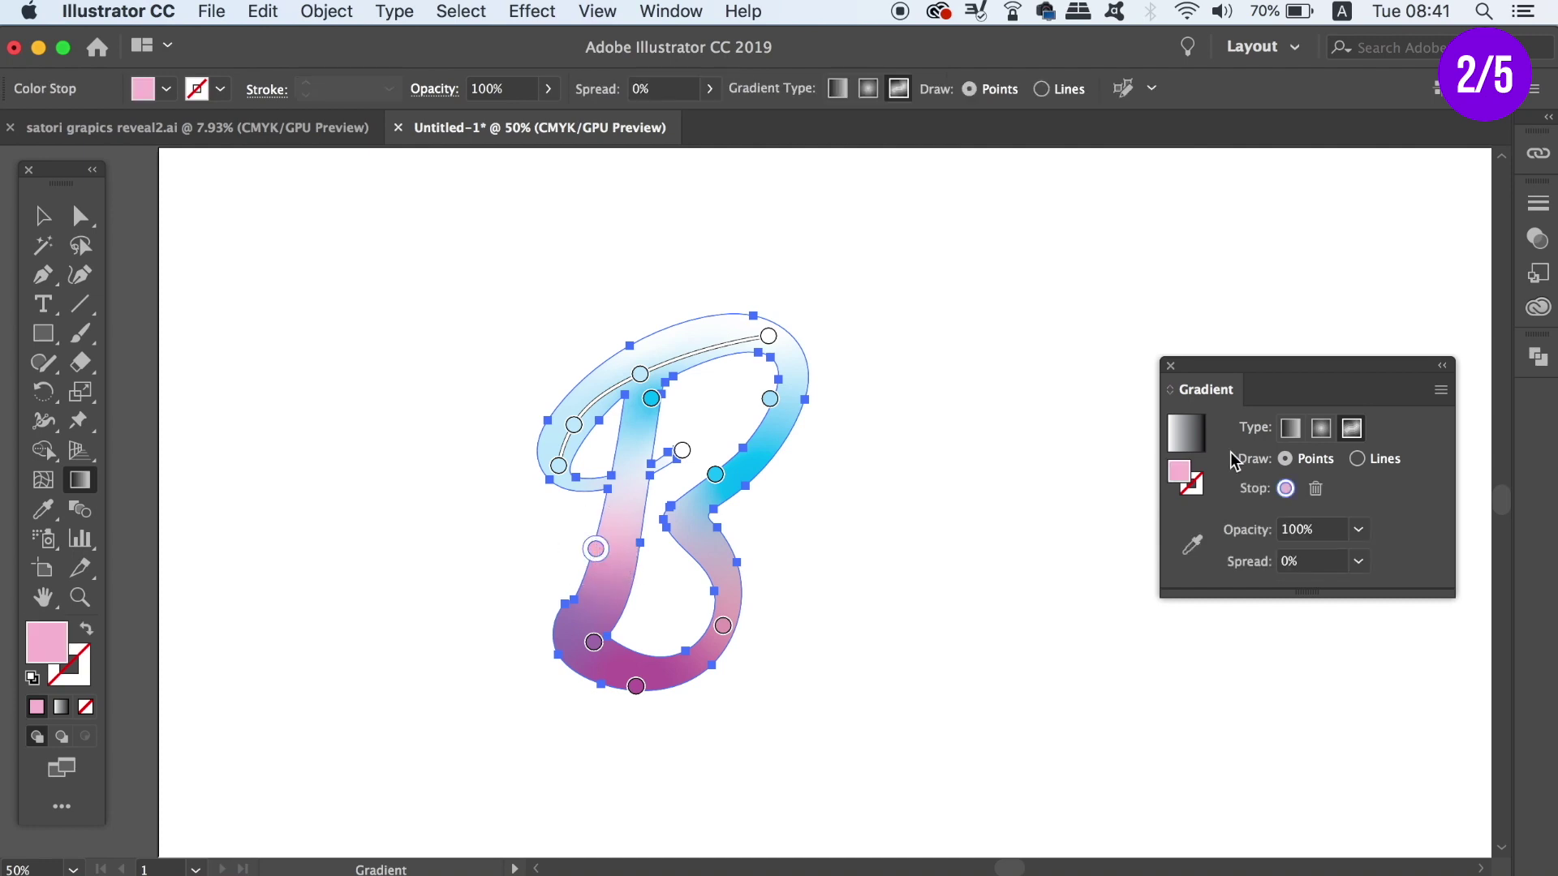
{"action": "double_click", "coordinate": [1285, 489]}
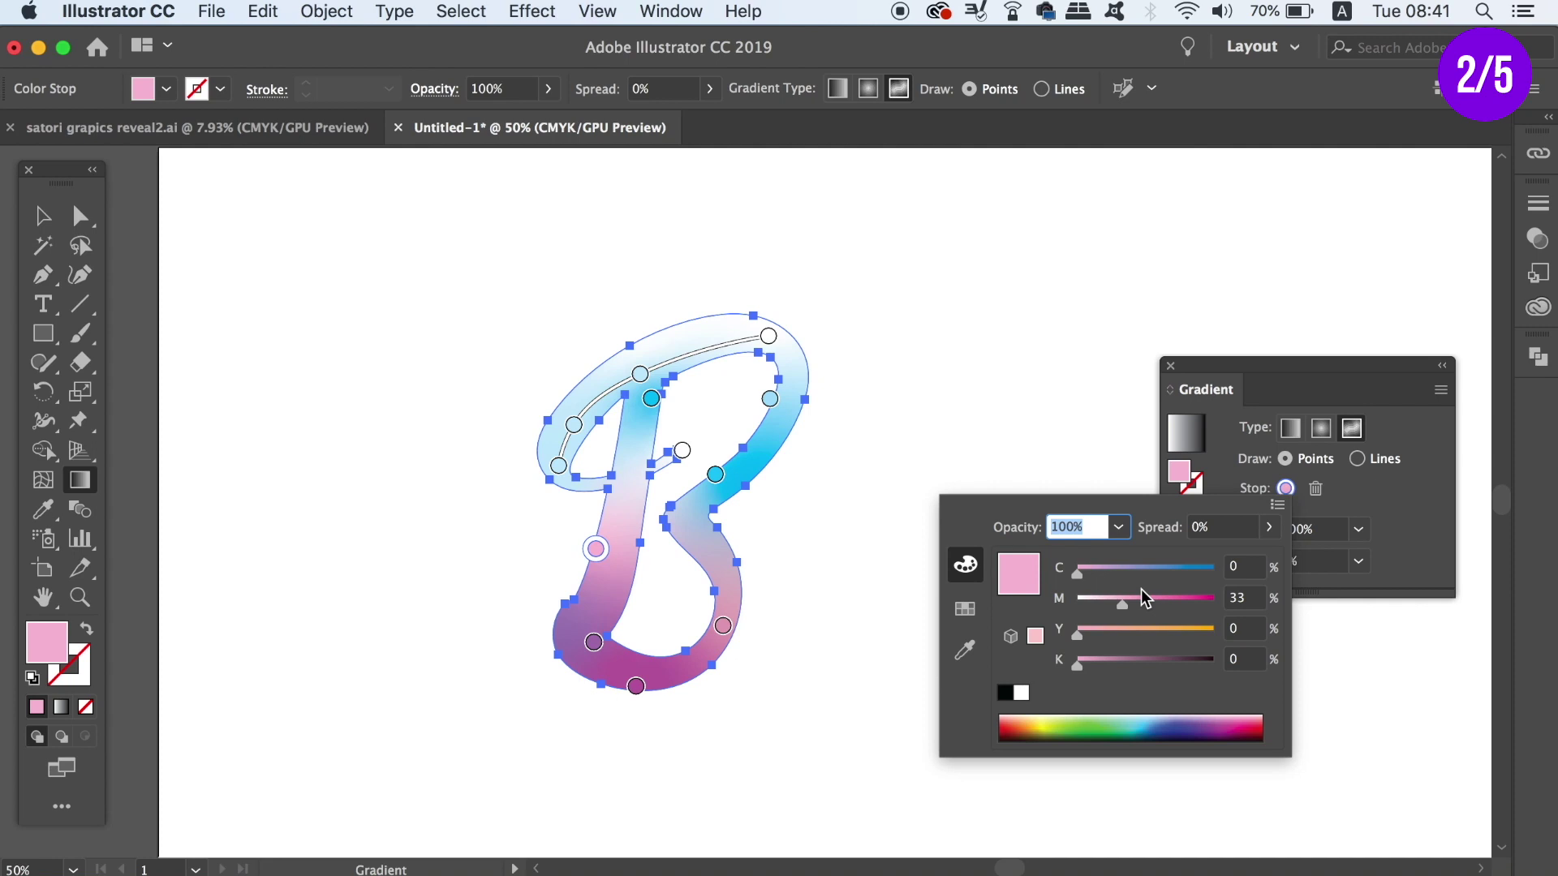
{"action": "left_click", "coordinate": [312, 251]}
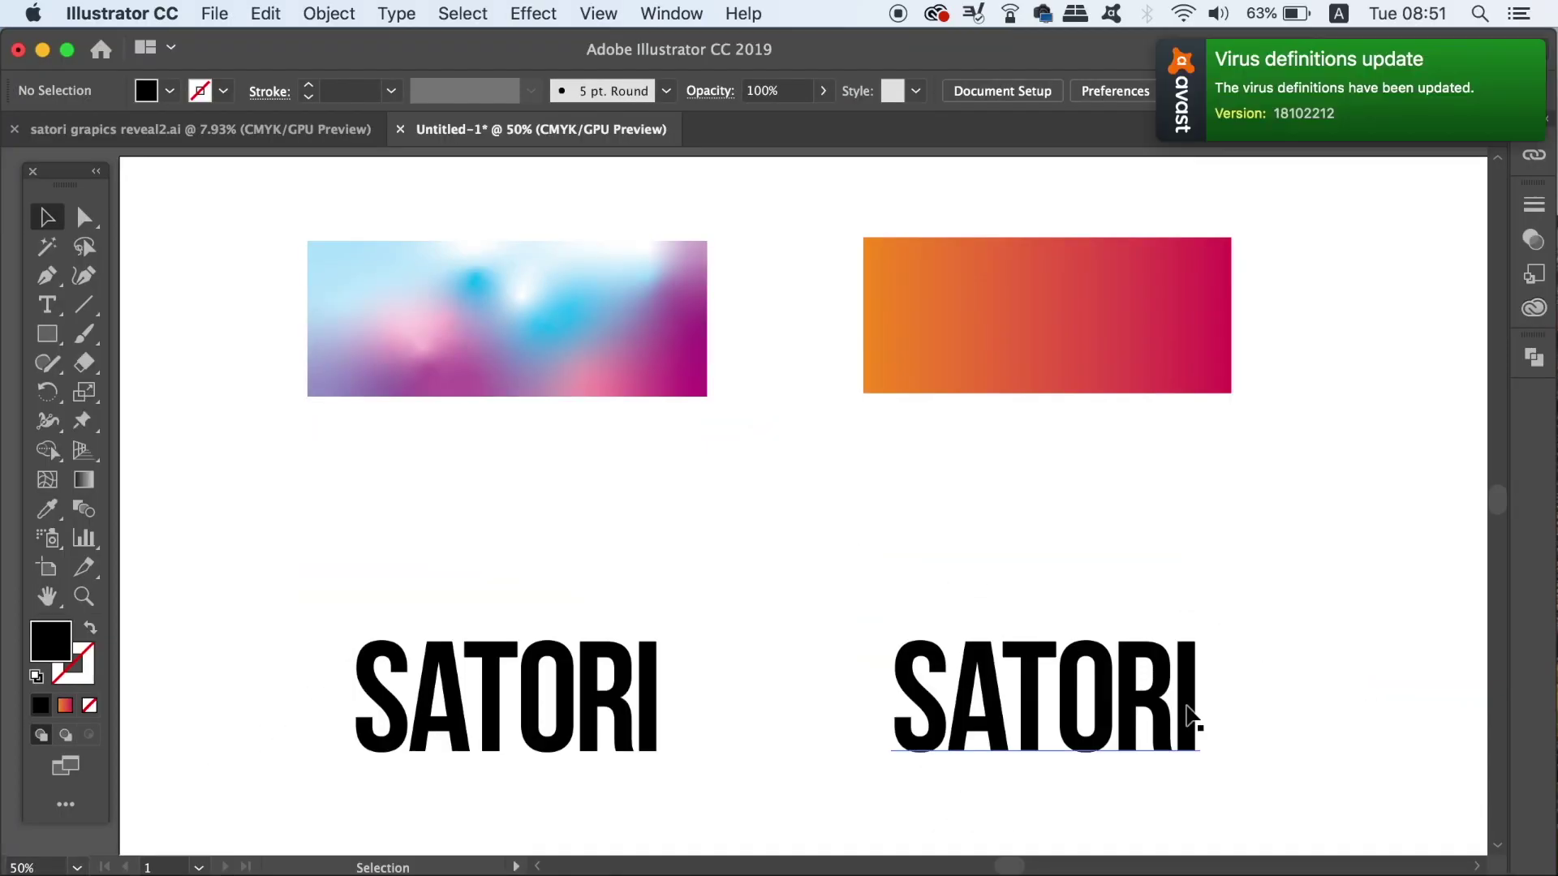
Make the right SATORI a compound shape and eyedrop the rectangle's orange-magenta gradient onto it.
{"action": "left_click", "coordinate": [1189, 720]}
{"action": "left_click", "coordinate": [1534, 355]}
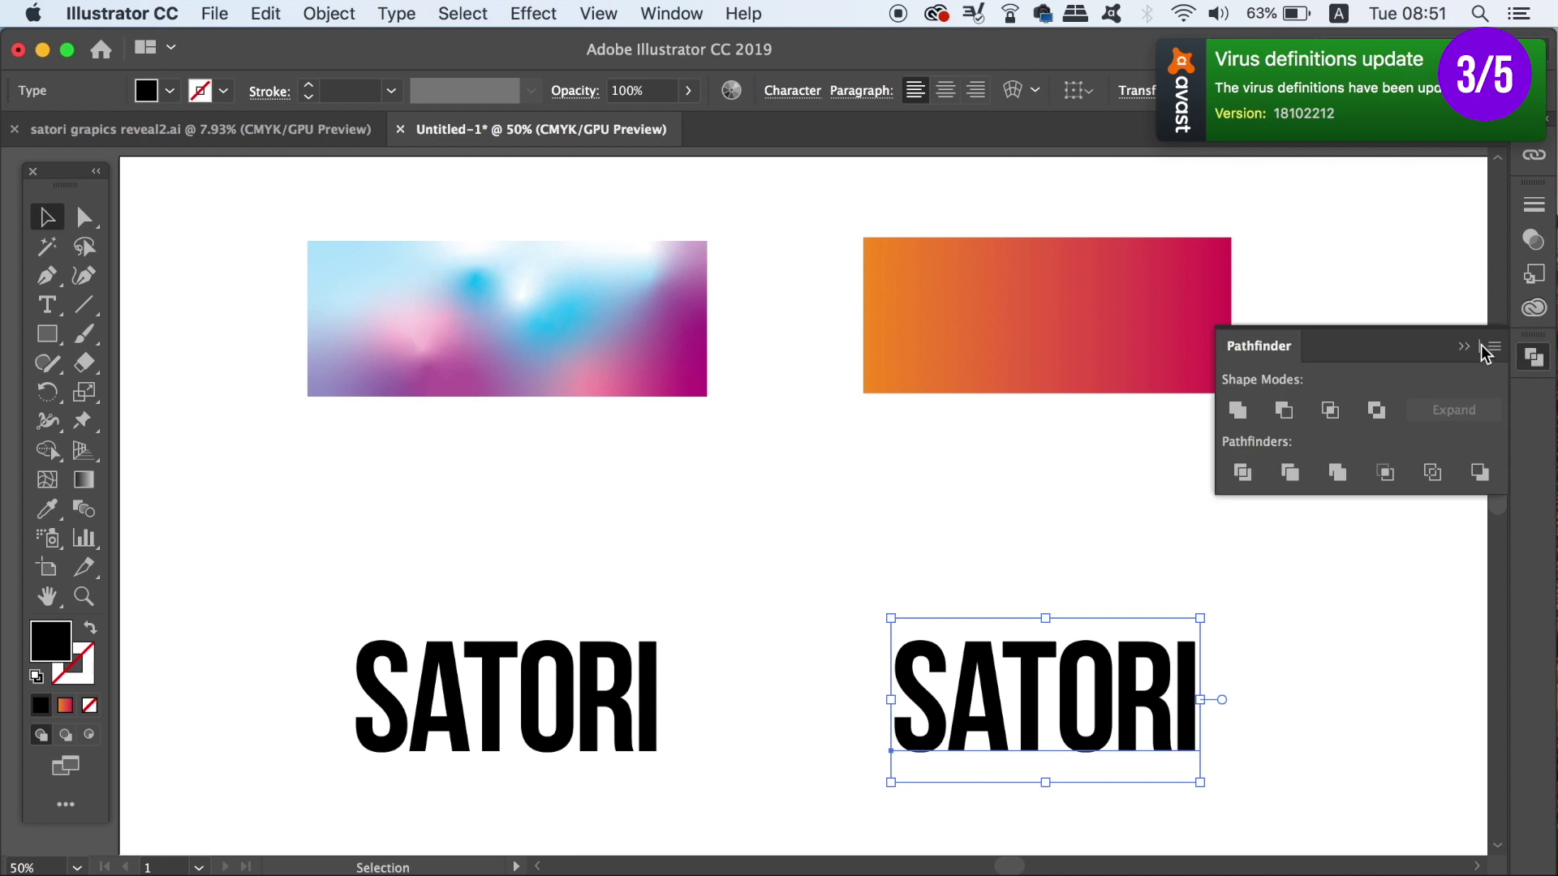
{"action": "left_click", "coordinate": [1487, 349]}
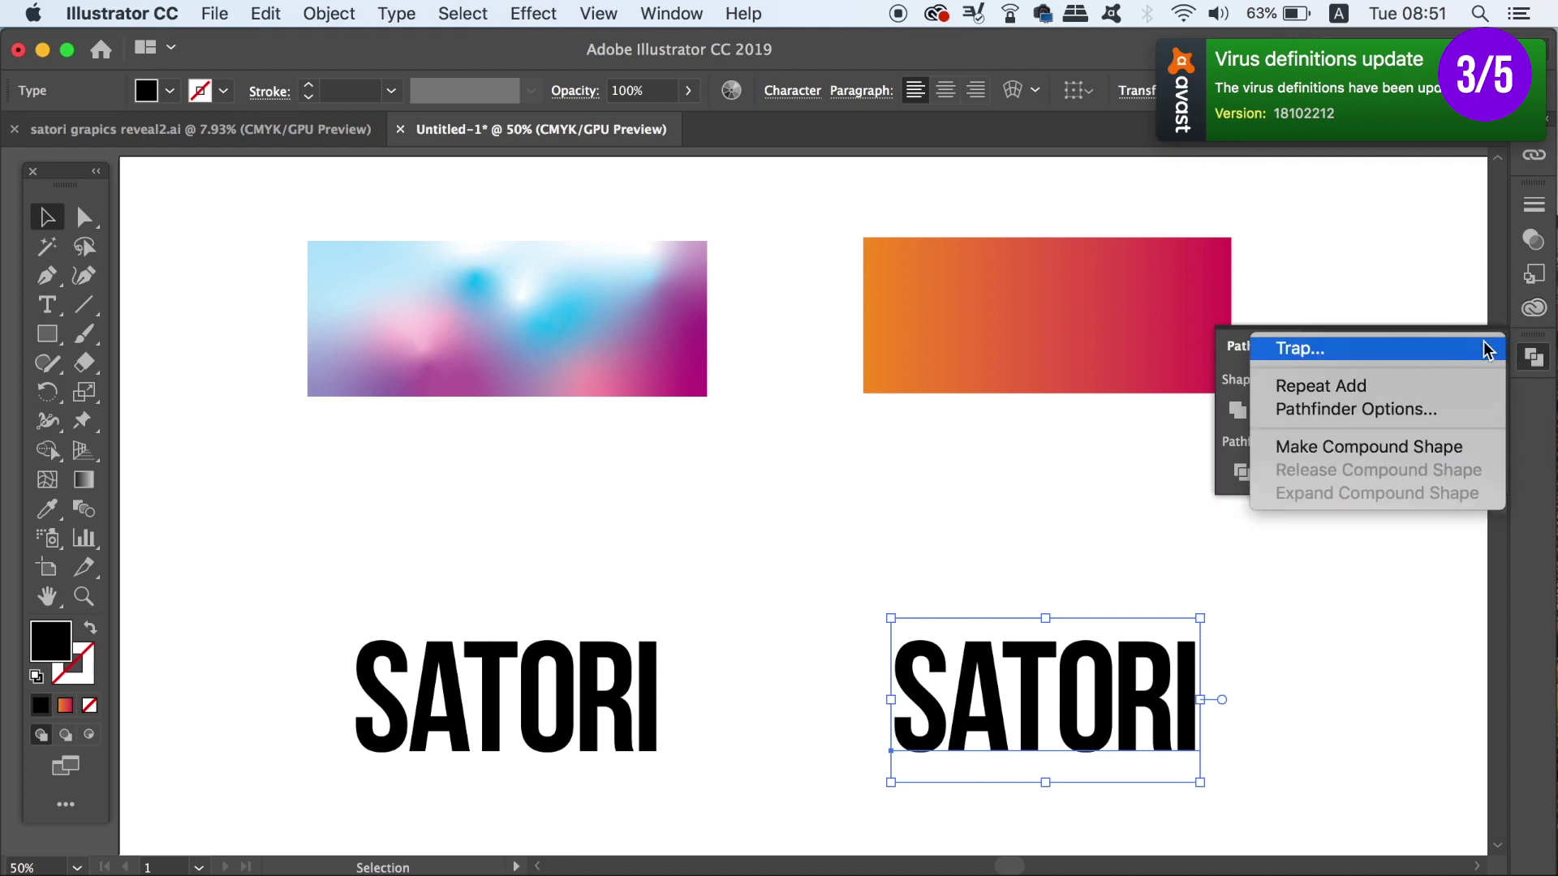
{"action": "left_click", "coordinate": [1449, 448]}
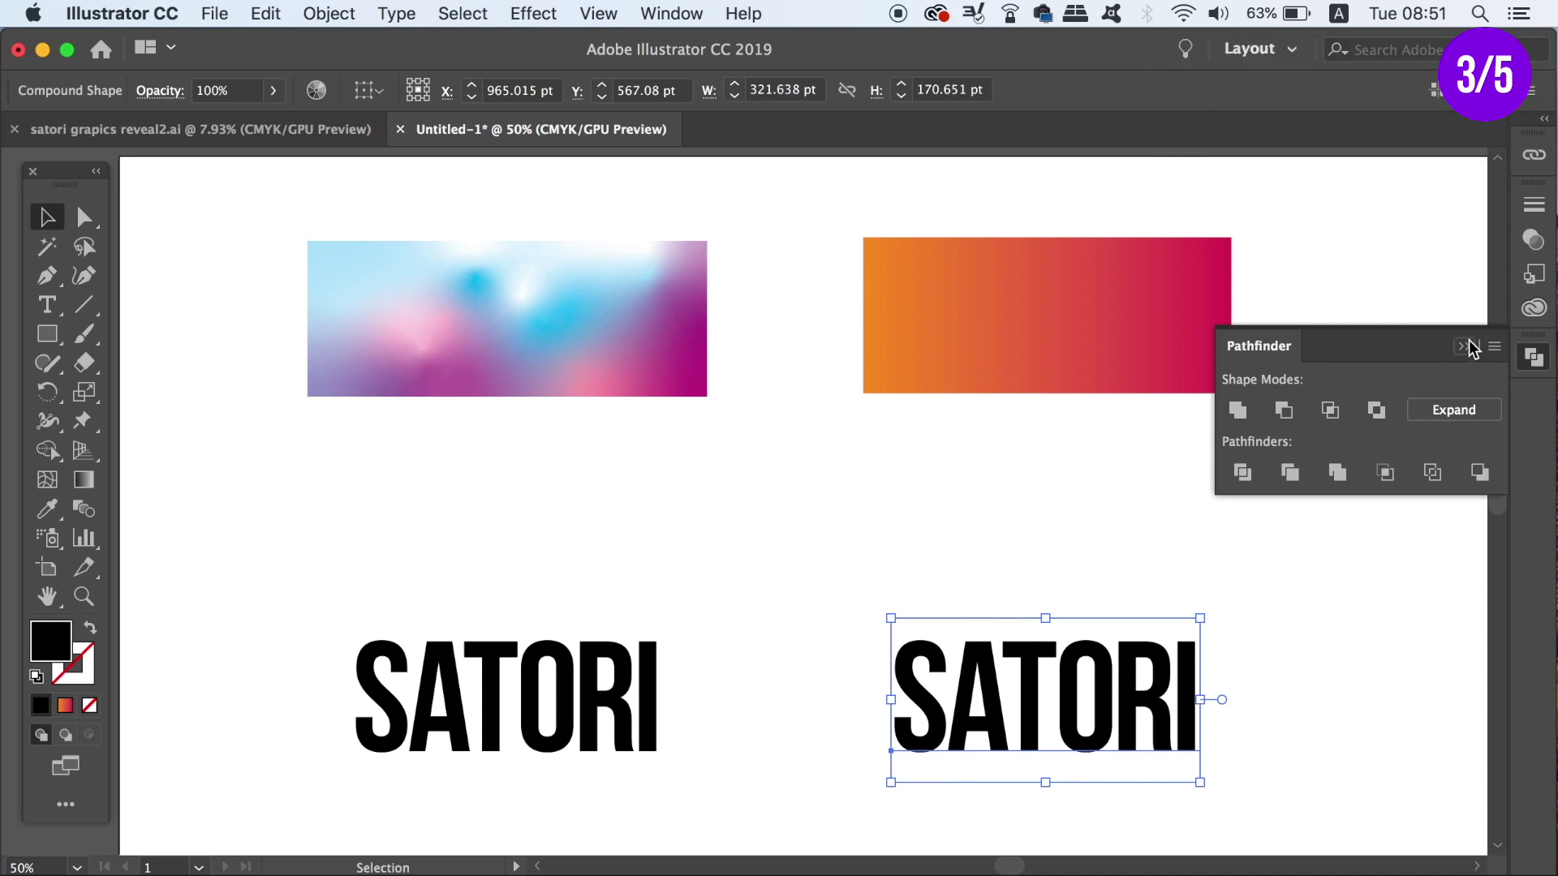
{"action": "key", "text": "i"}
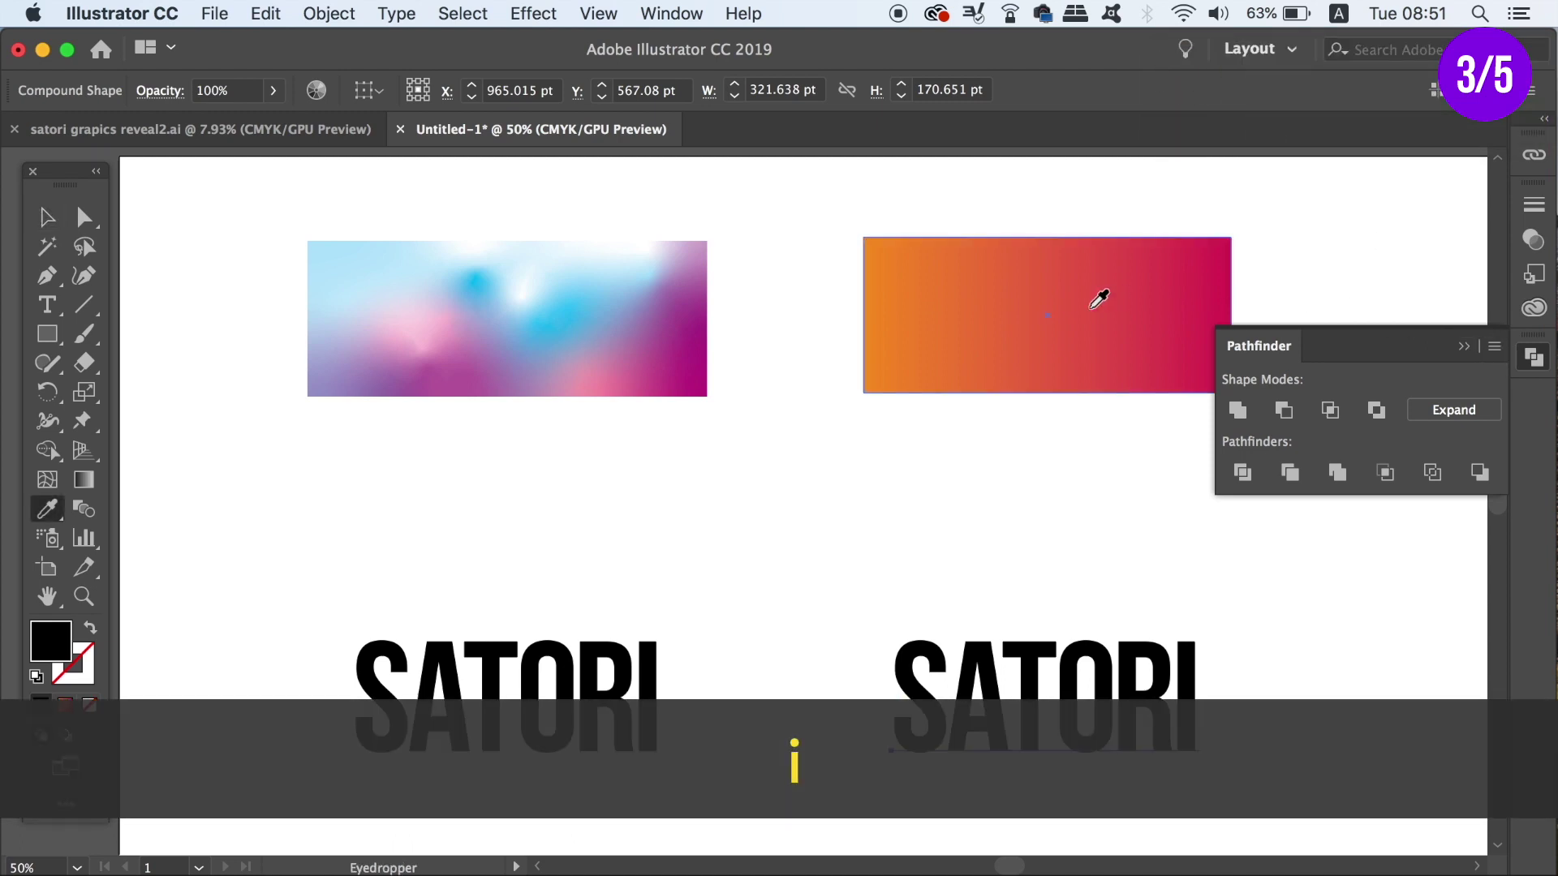
{"action": "left_click", "coordinate": [1090, 310]}
{"action": "key", "text": "v"}
{"action": "left_click", "coordinate": [1106, 546]}
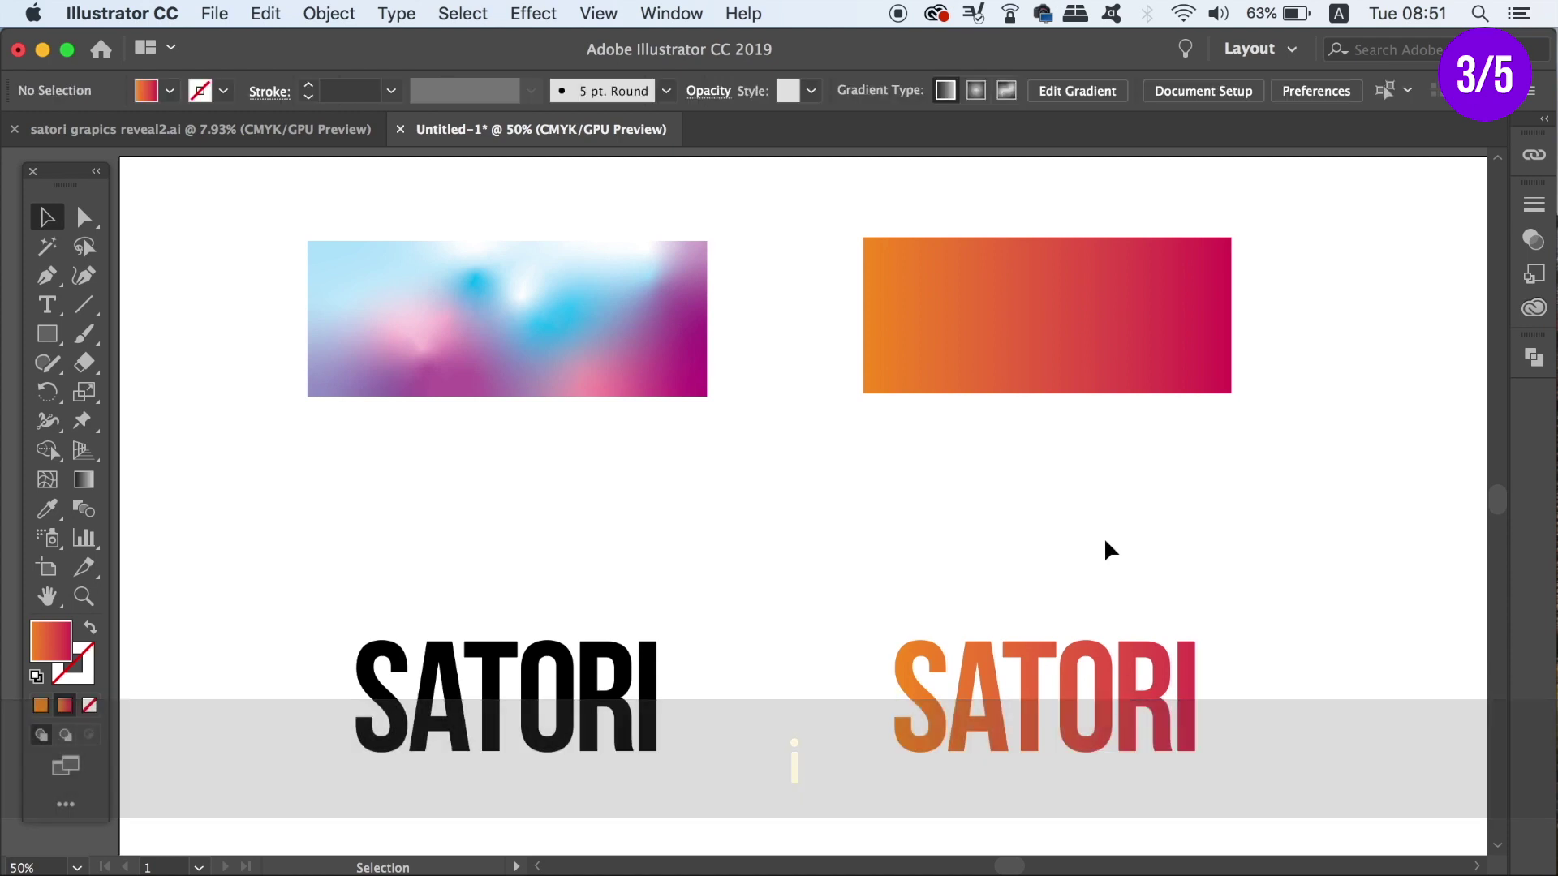
Turn the black left SATORI word into a compound shape via the Pathfinder menu.
{"action": "left_click", "coordinate": [511, 699]}
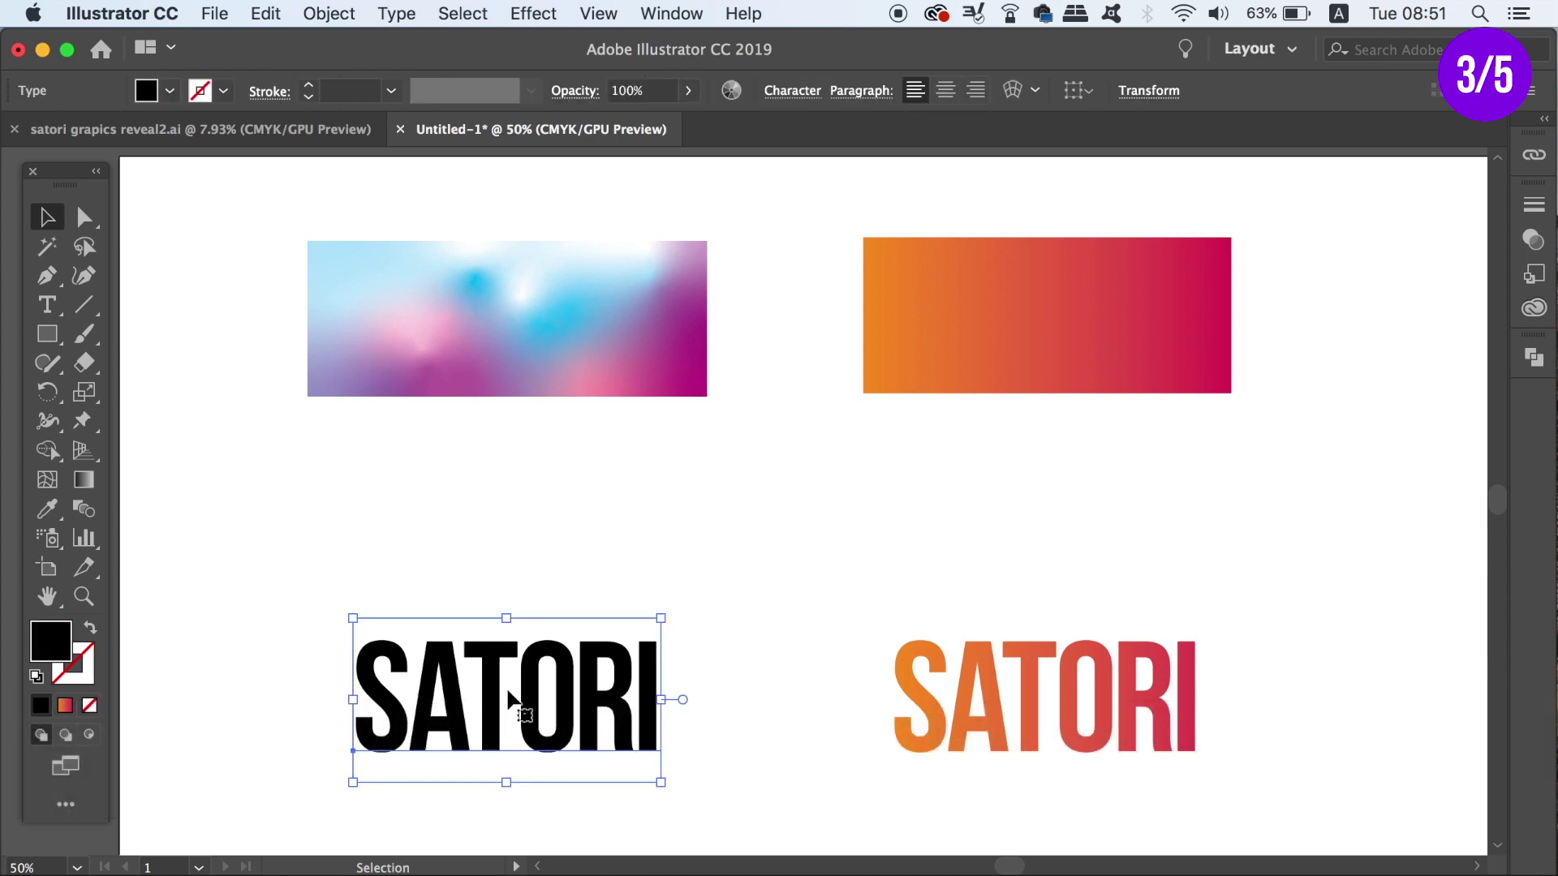
{"action": "left_click", "coordinate": [1533, 357]}
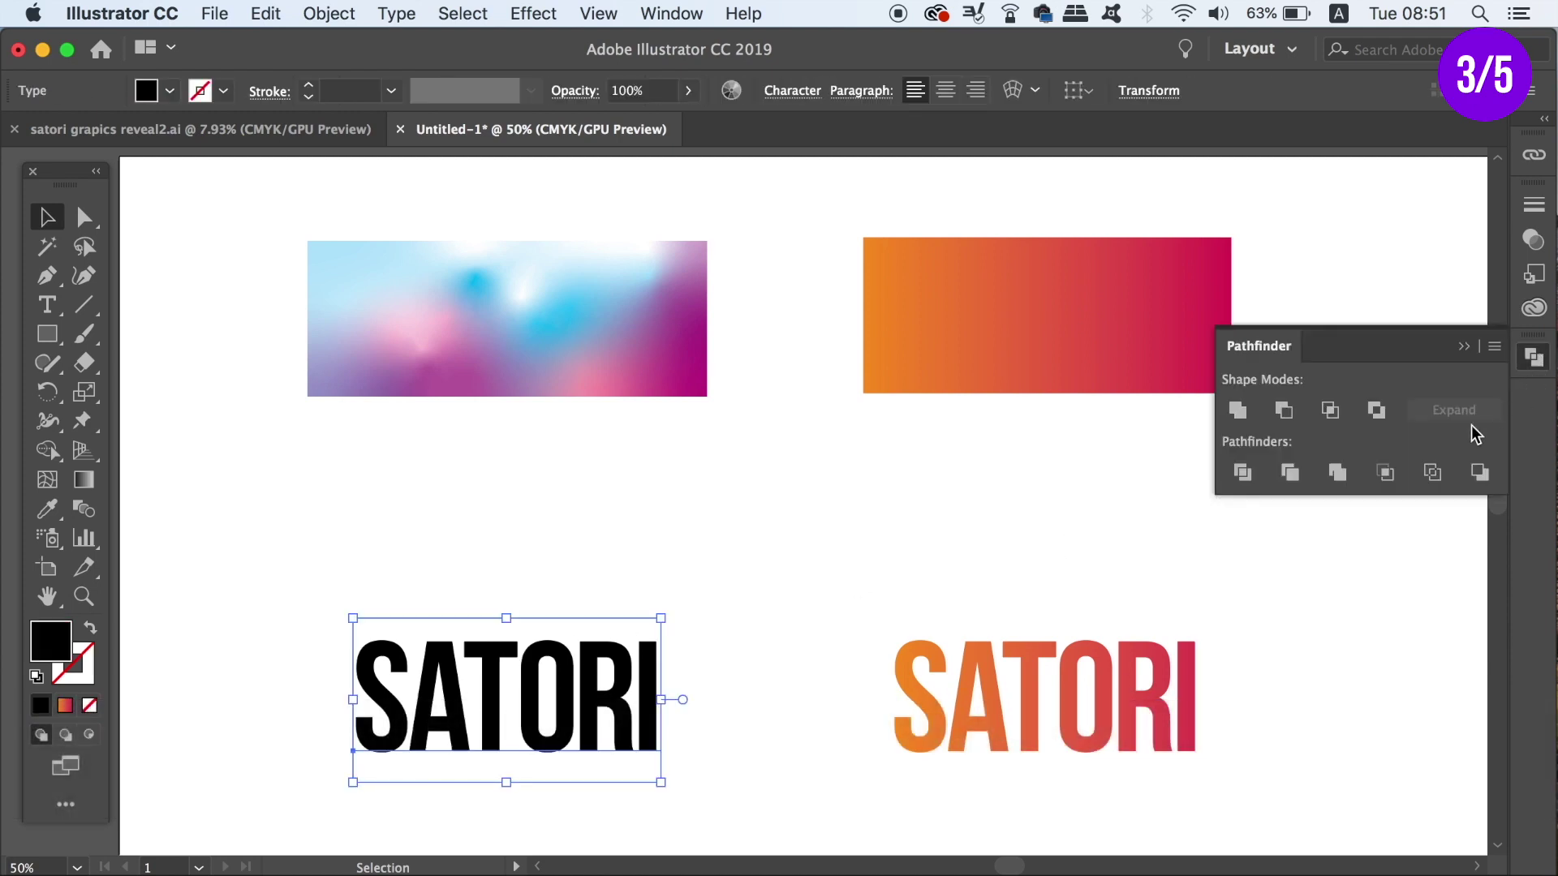
{"action": "left_click", "coordinate": [1494, 348]}
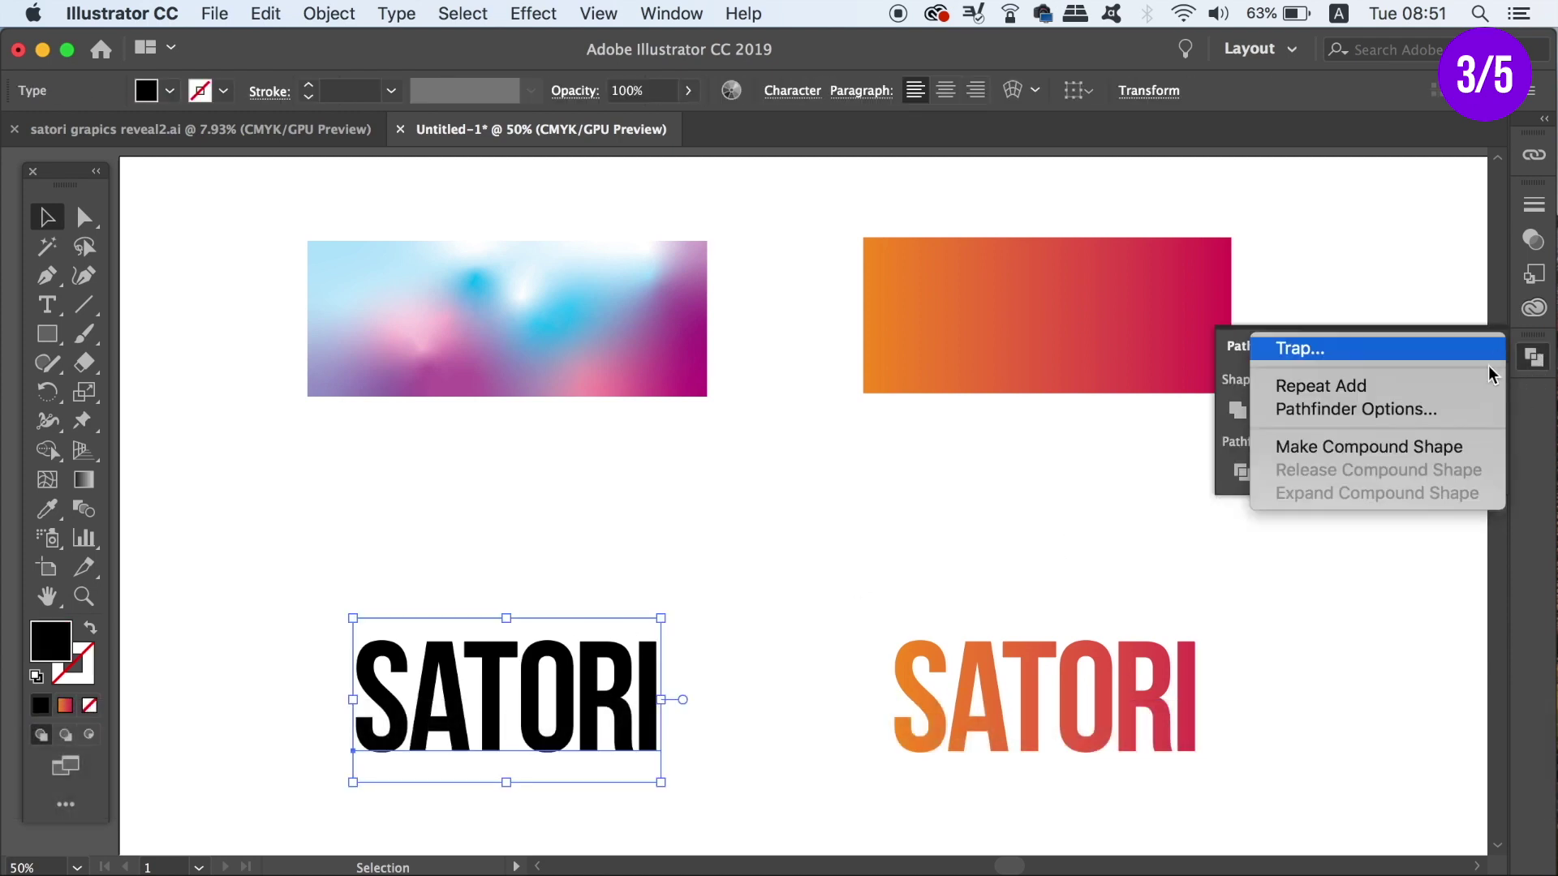
{"action": "left_click", "coordinate": [1434, 451]}
{"action": "left_click", "coordinate": [820, 455]}
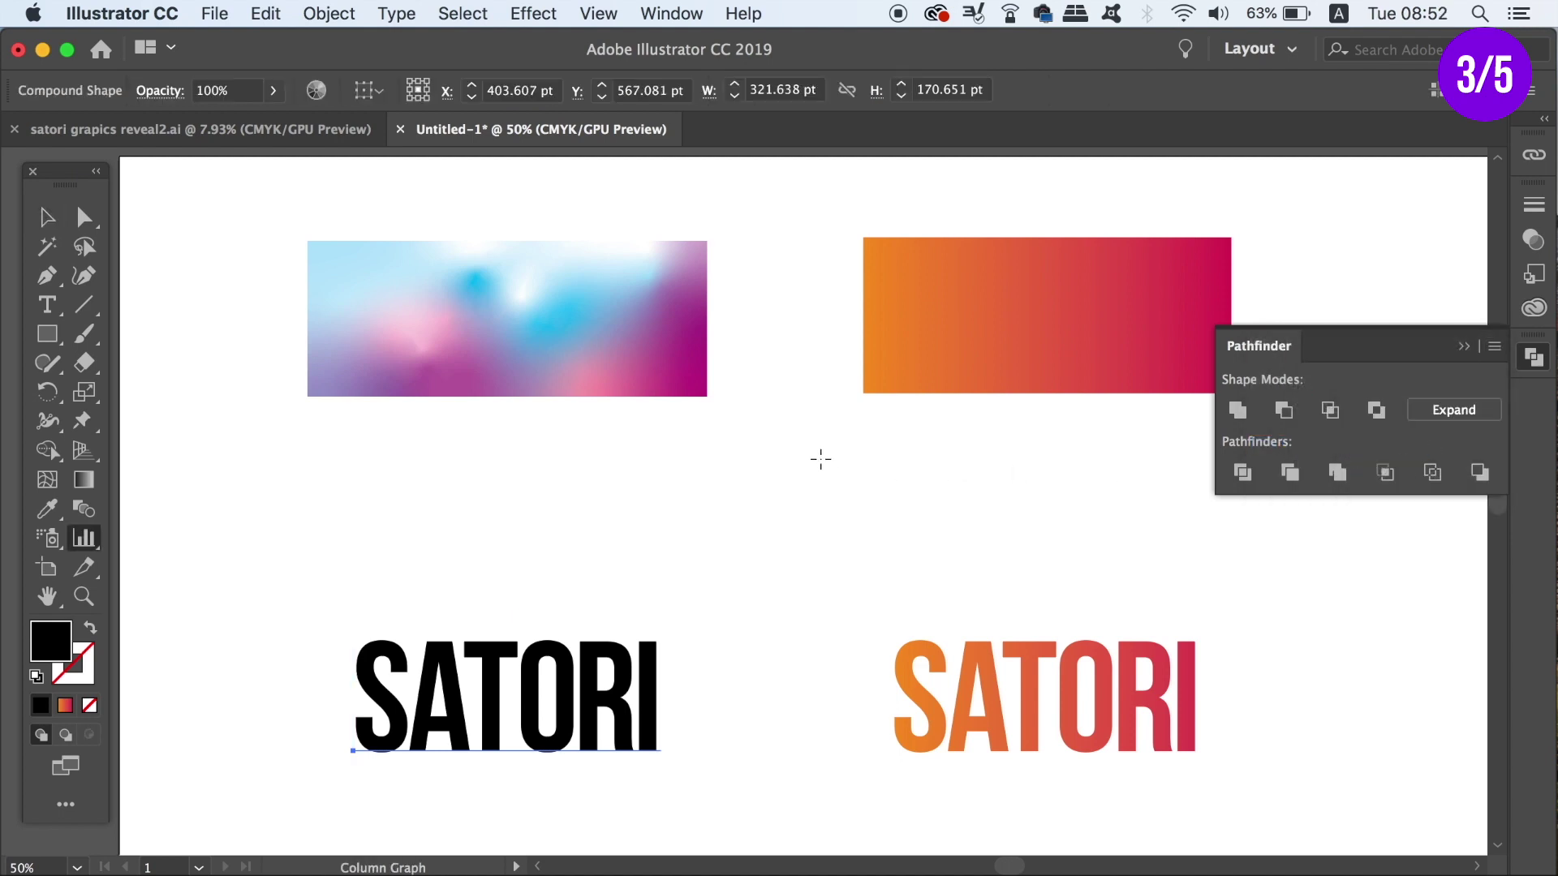
Try eyedropping the blurred freeform gradient onto the black SATORI compound shape.
{"action": "key", "text": "i"}
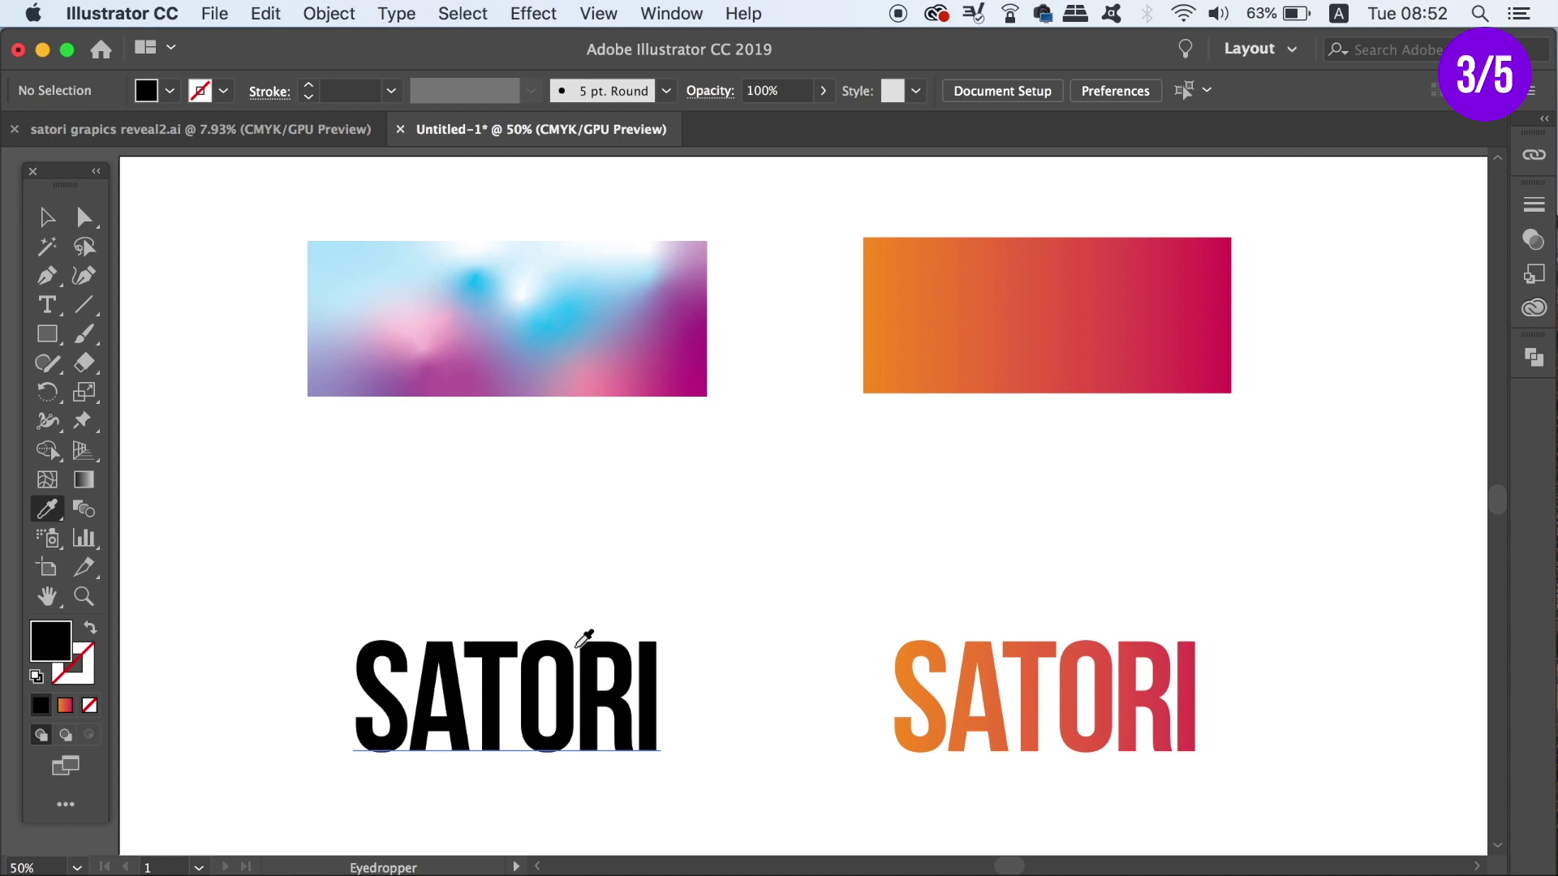
{"action": "key", "text": "v"}
{"action": "left_click", "coordinate": [577, 680]}
{"action": "key", "text": "i"}
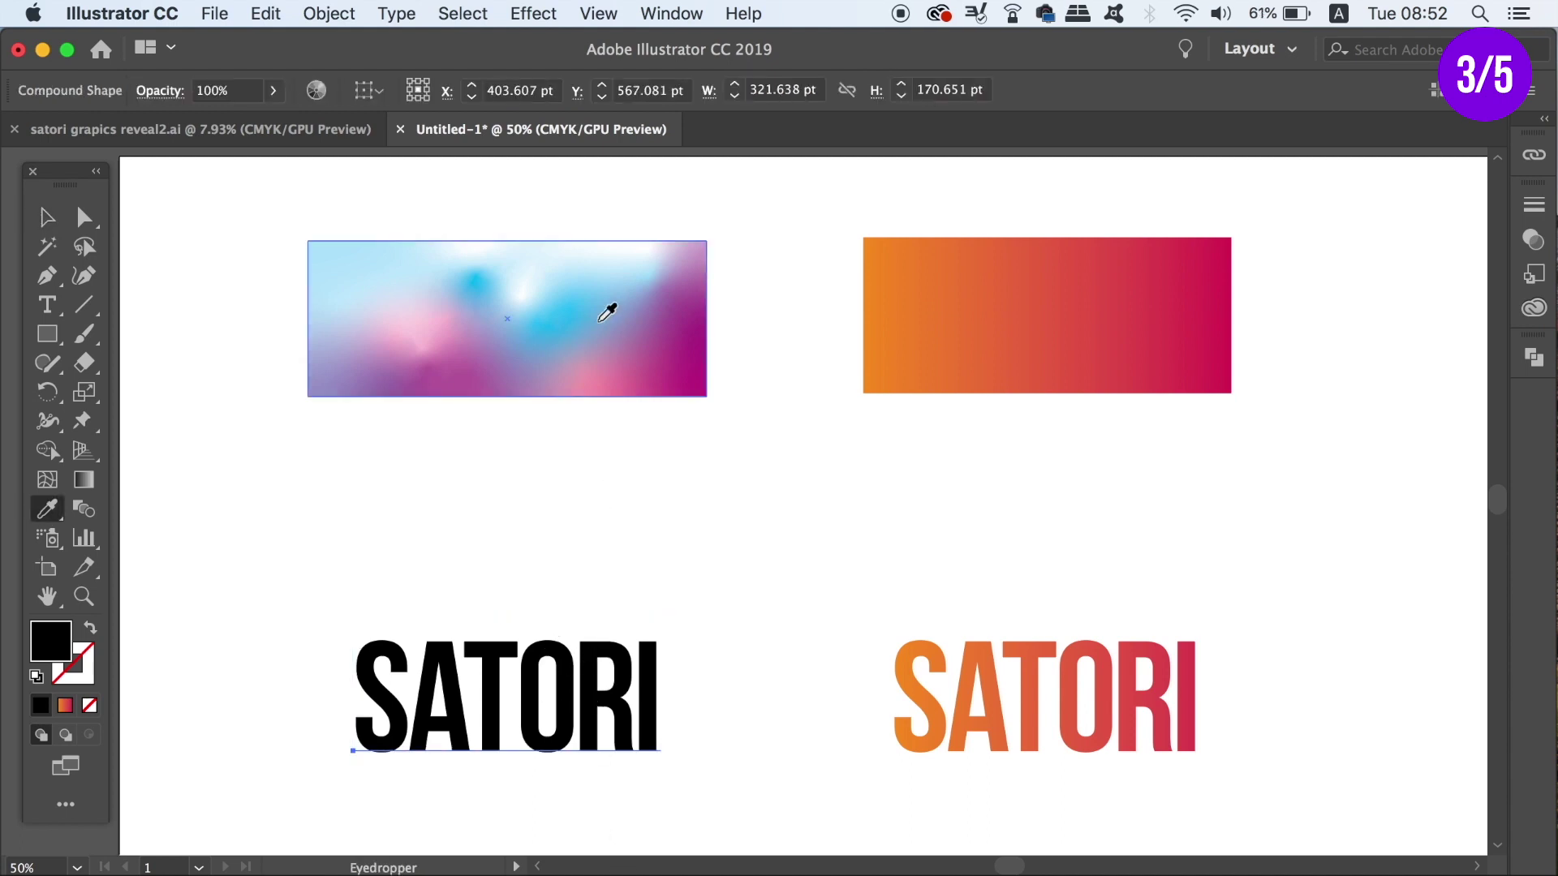
{"action": "left_click", "coordinate": [609, 307]}
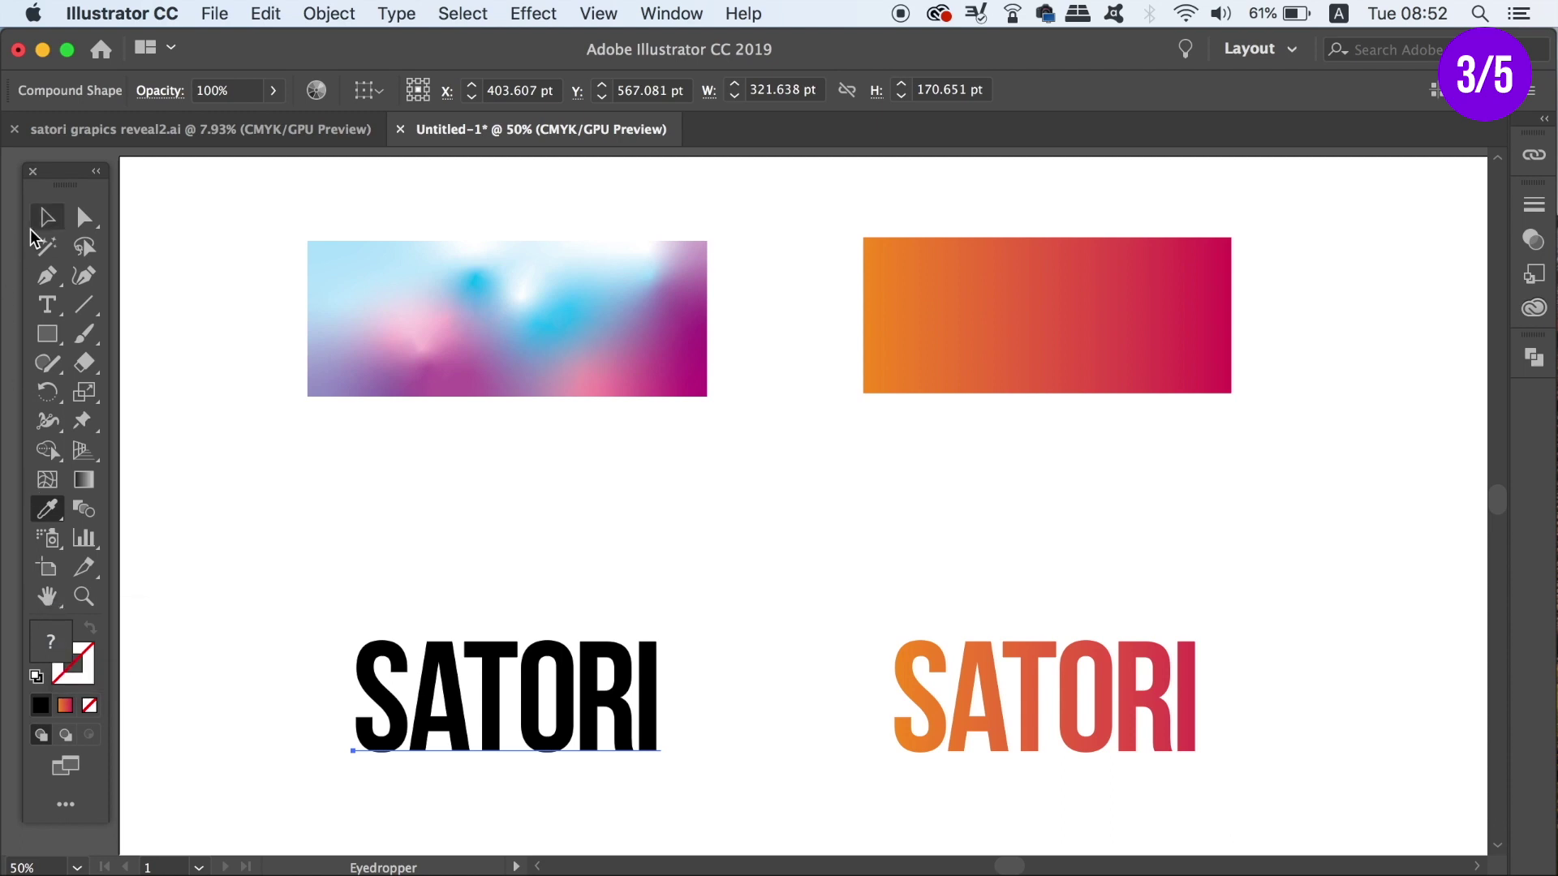
Move and enlarge the black SATORI over the blurred gradient rectangle, then make a clipping mask.
{"action": "left_click", "coordinate": [46, 216]}
{"action": "left_click", "coordinate": [566, 512]}
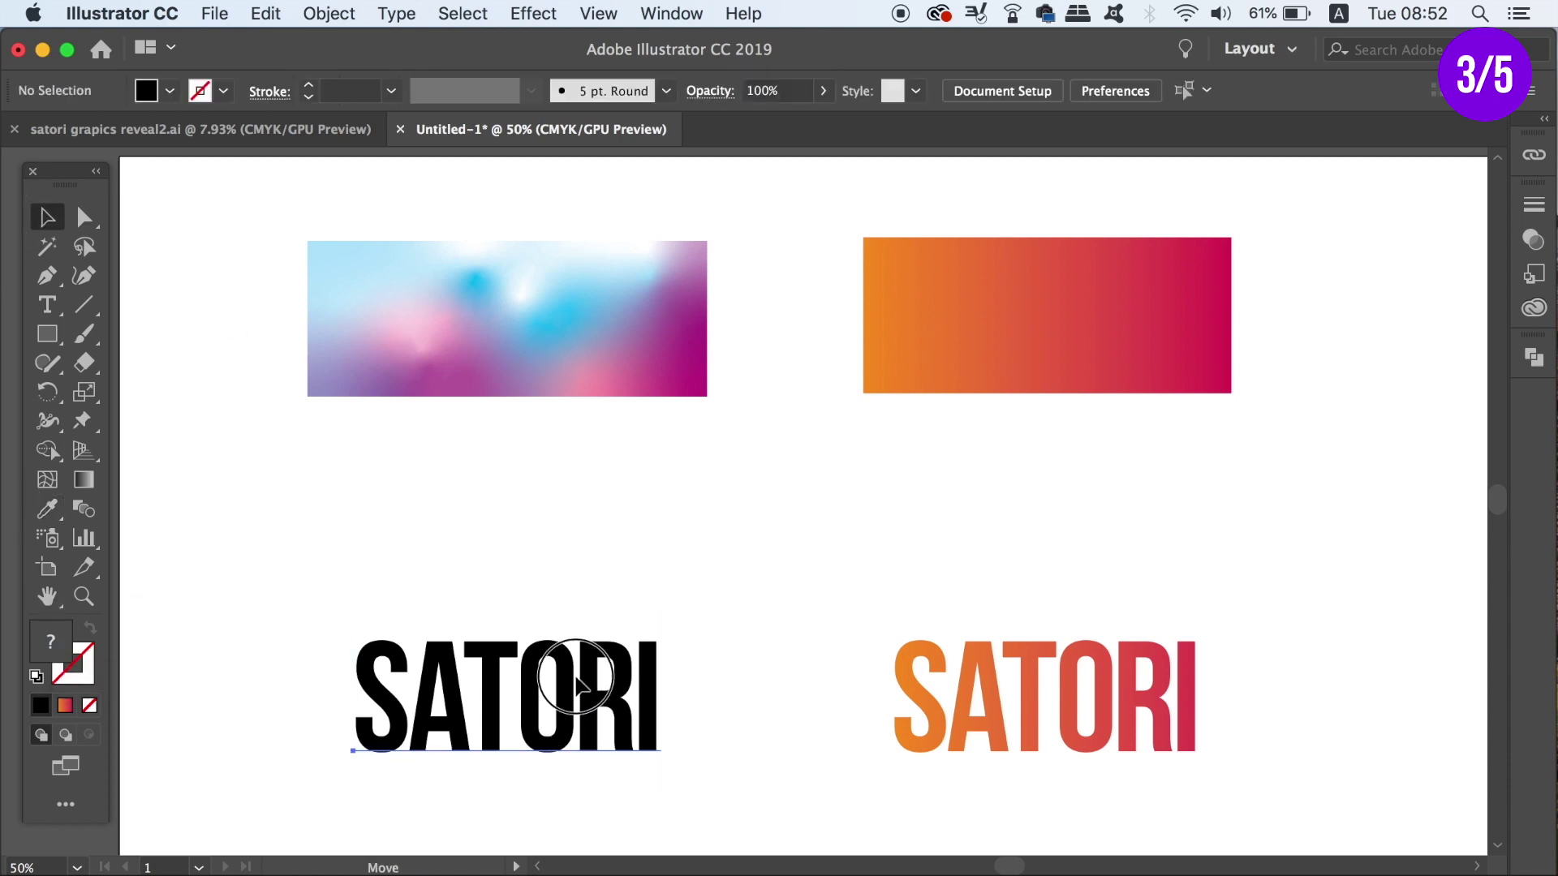
{"action": "left_click_drag", "start_coordinate": [557, 718], "coordinate": [560, 337]}
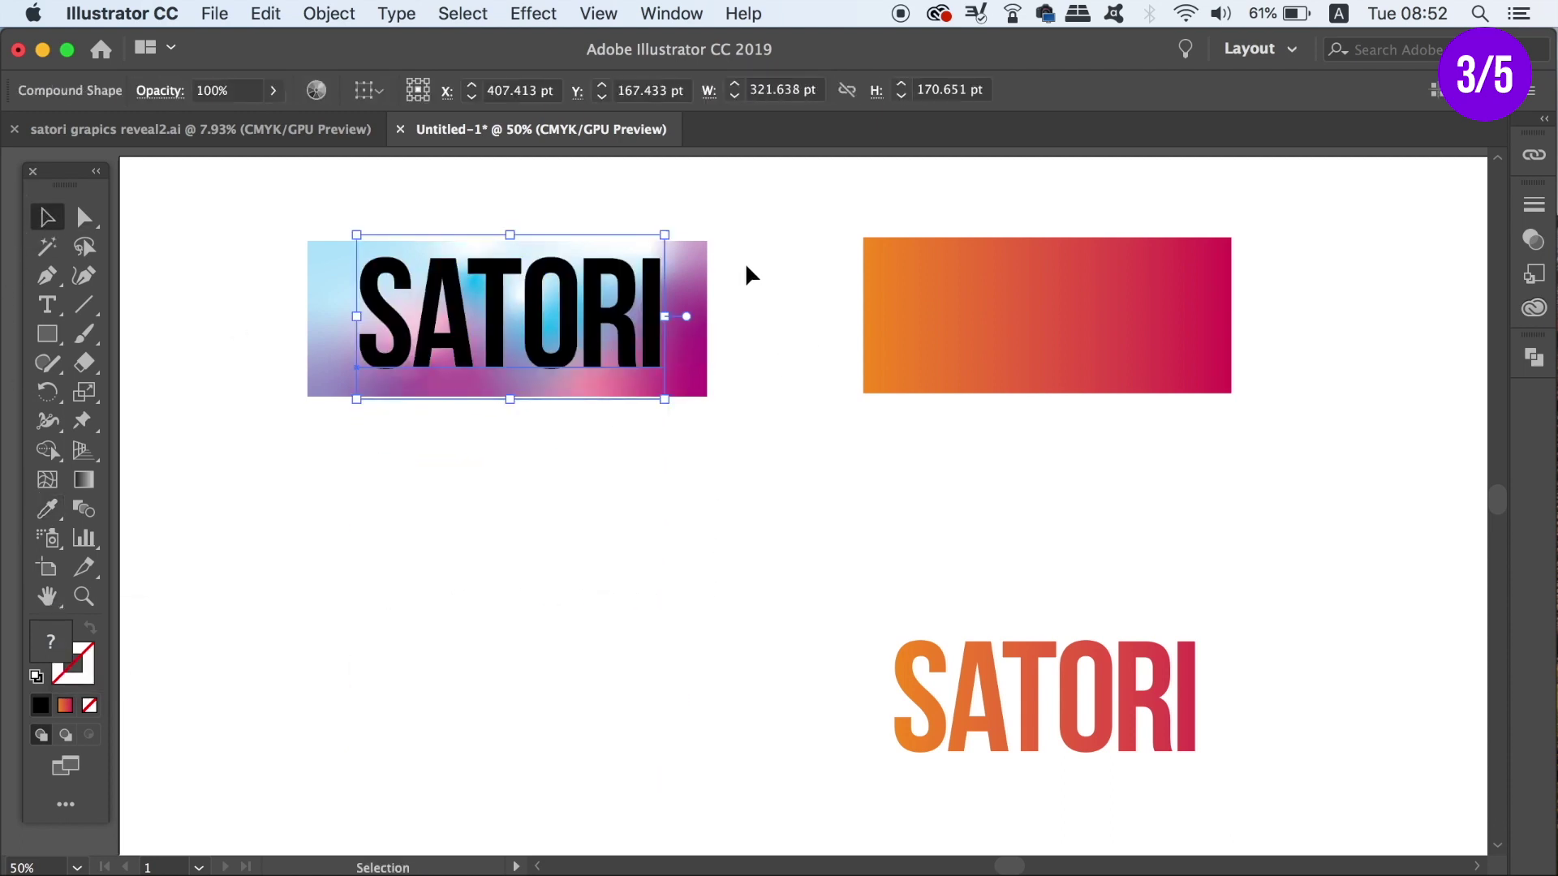
{"action": "left_click_drag", "start_coordinate": [665, 235], "coordinate": [499, 398]}
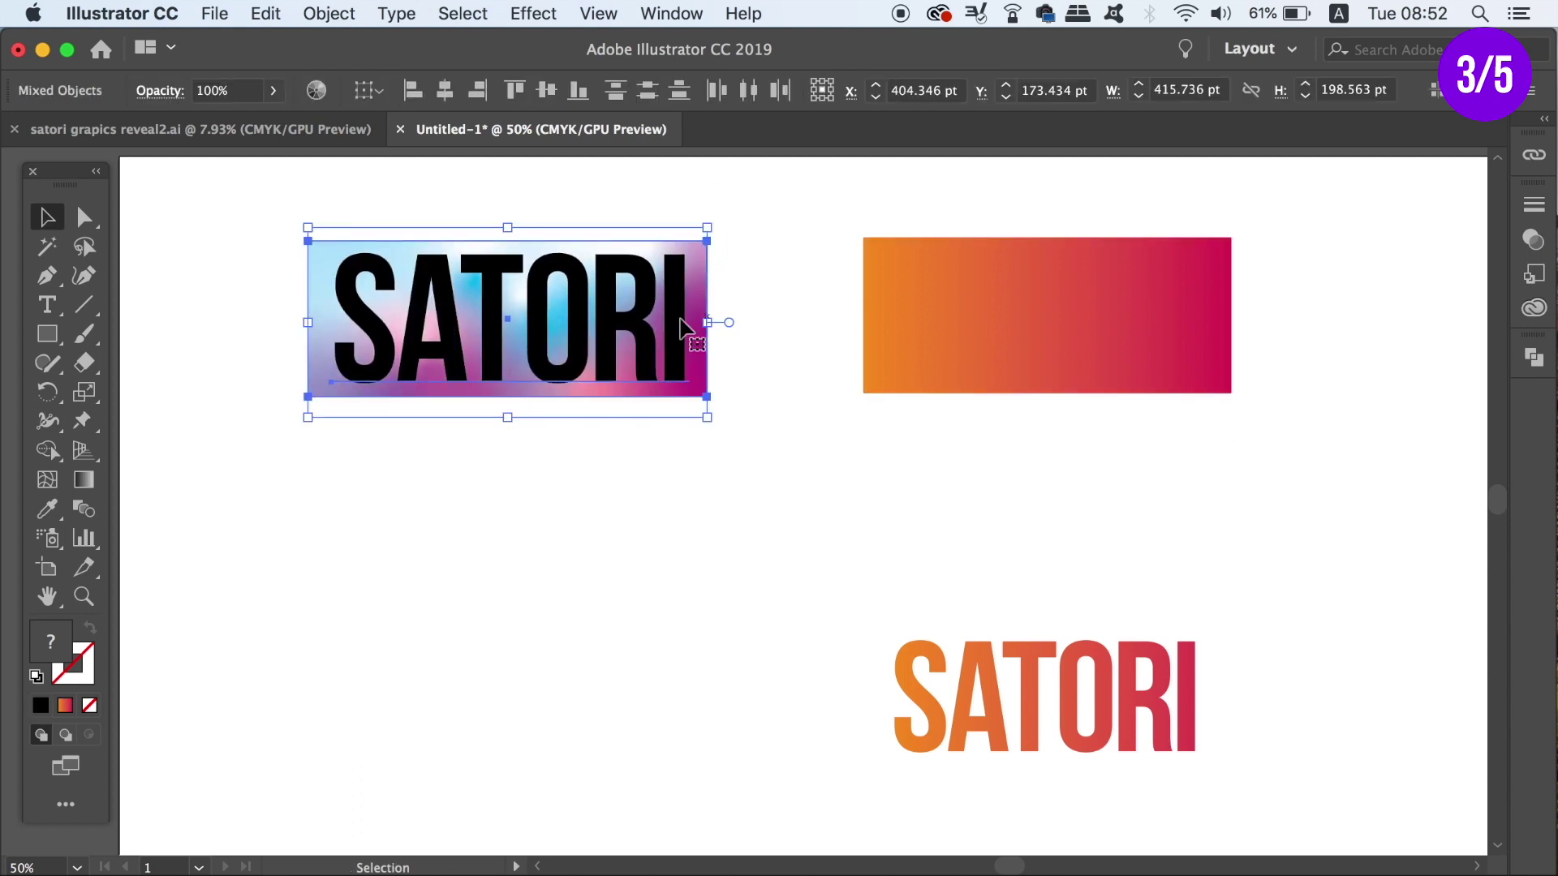
{"action": "right_click", "coordinate": [647, 326]}
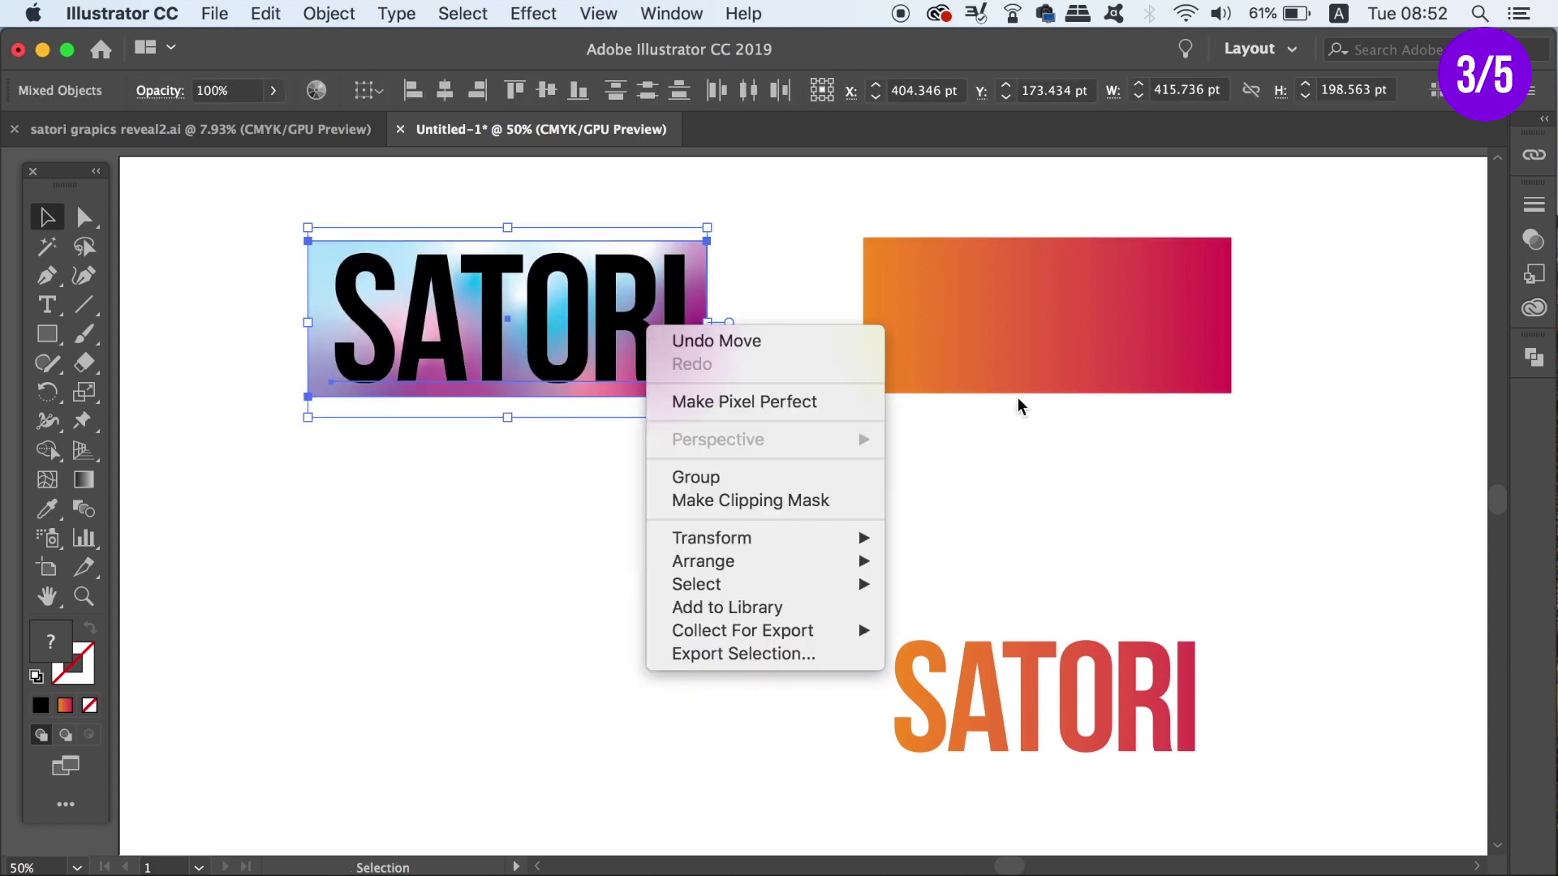
{"action": "left_click", "coordinate": [841, 515]}
{"action": "left_click", "coordinate": [793, 550]}
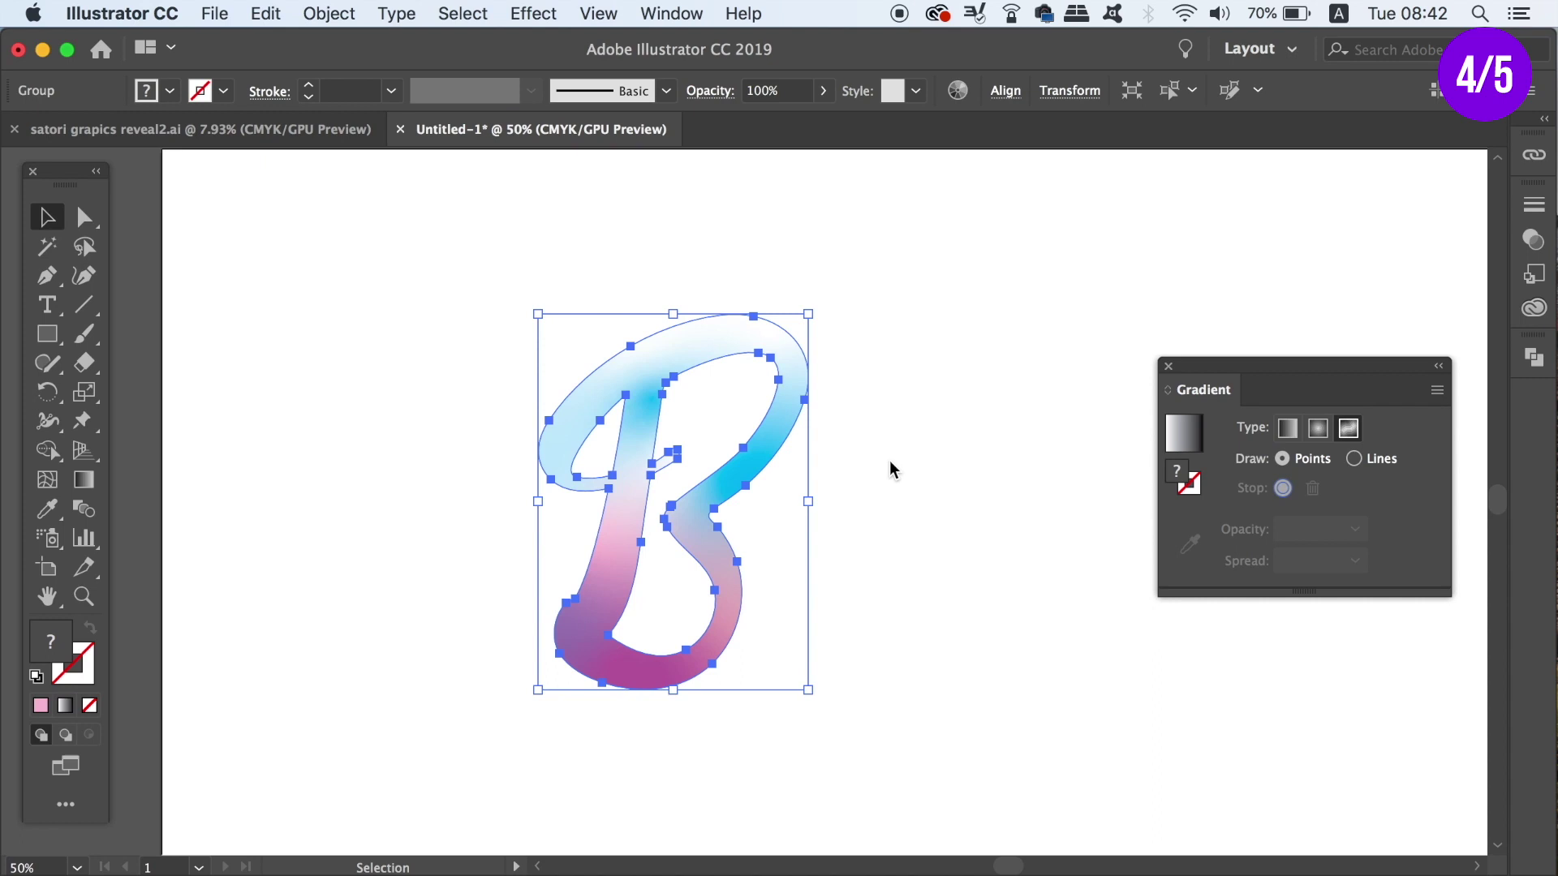
Add cyan gradient points in the B's lower bowl and on its upper-right stroke.
{"action": "key", "text": "g"}
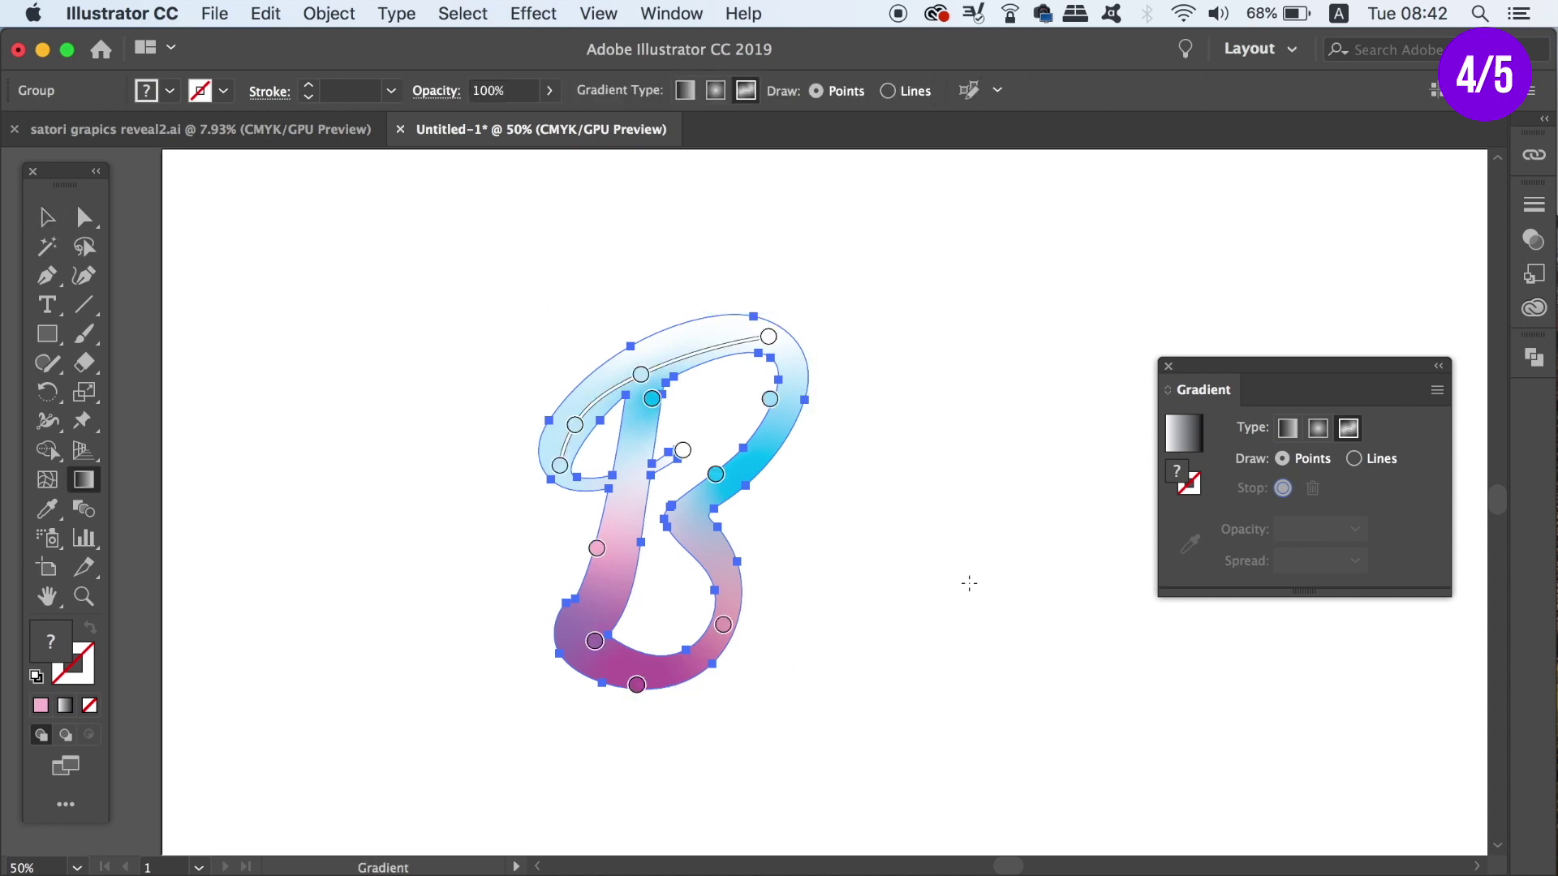
{"action": "left_click", "coordinate": [720, 469]}
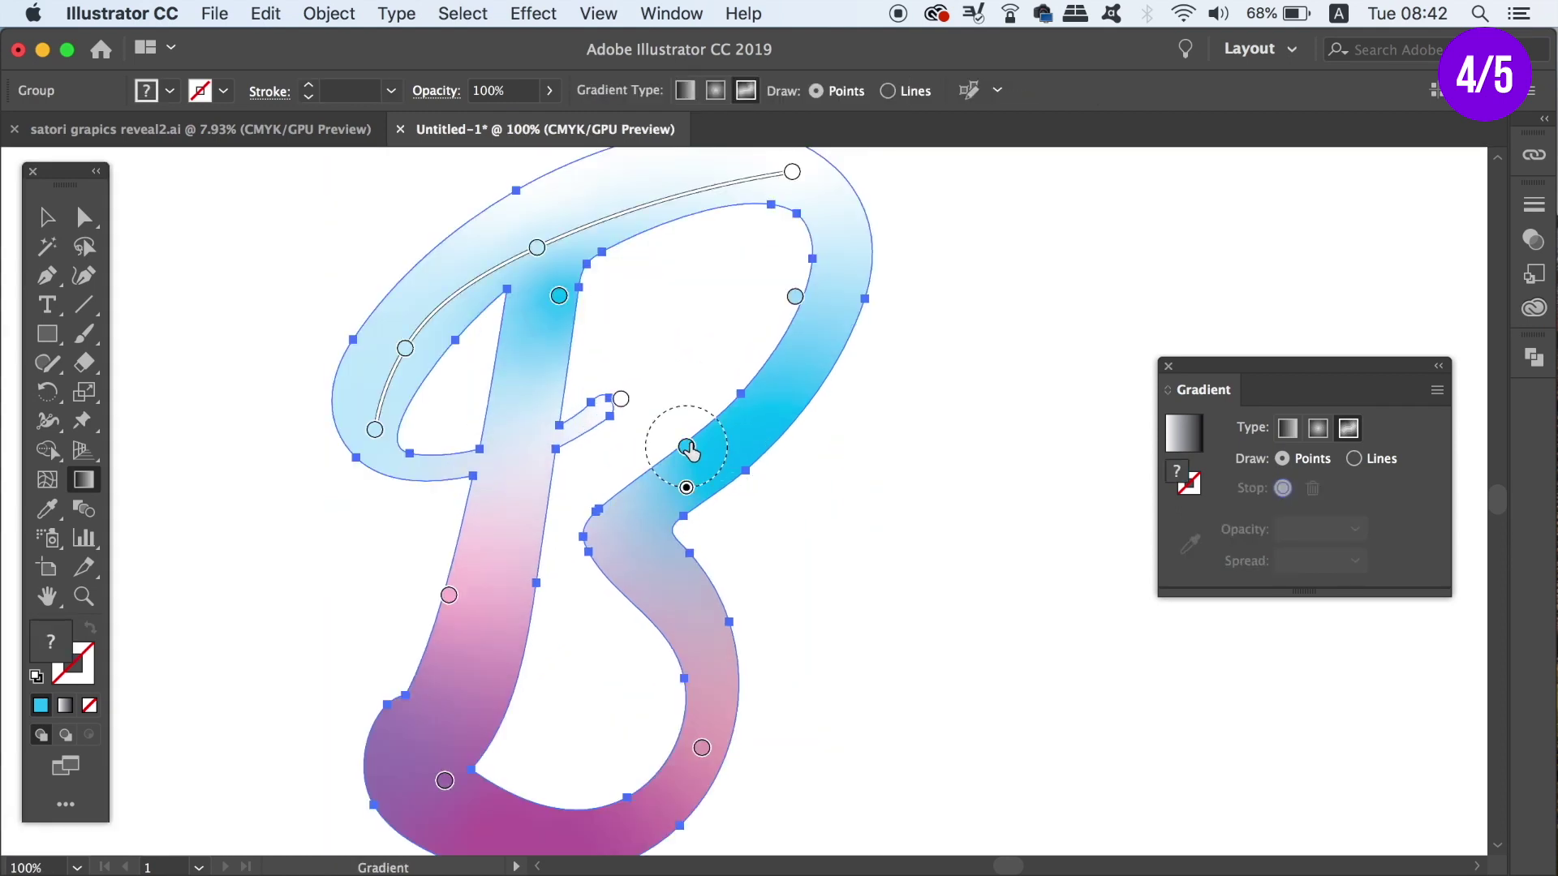
{"action": "left_click", "coordinate": [687, 447]}
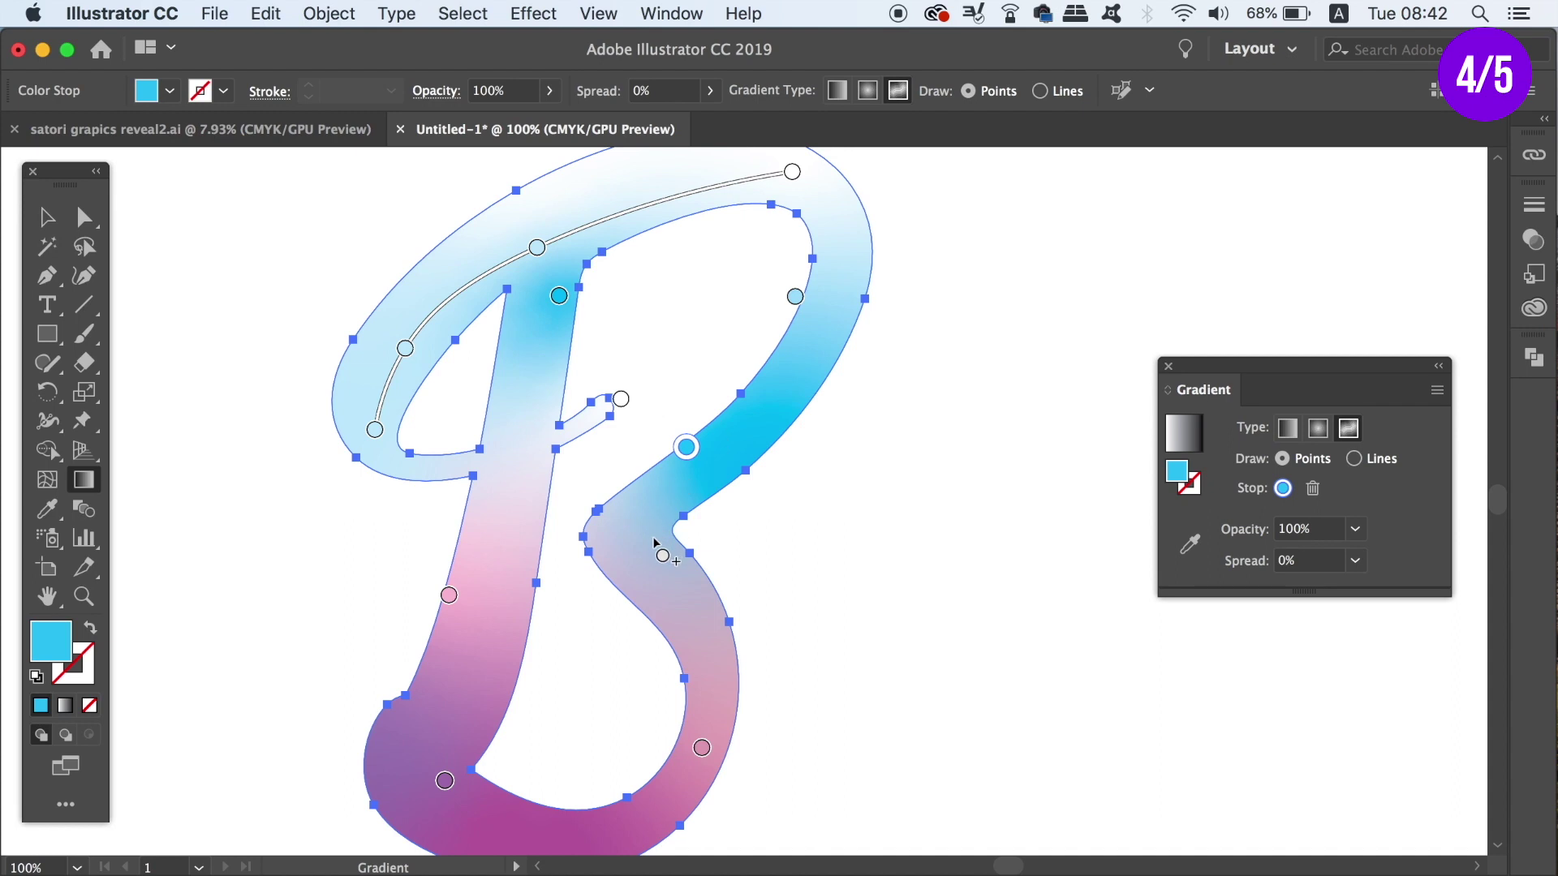
{"action": "left_click", "coordinate": [650, 562]}
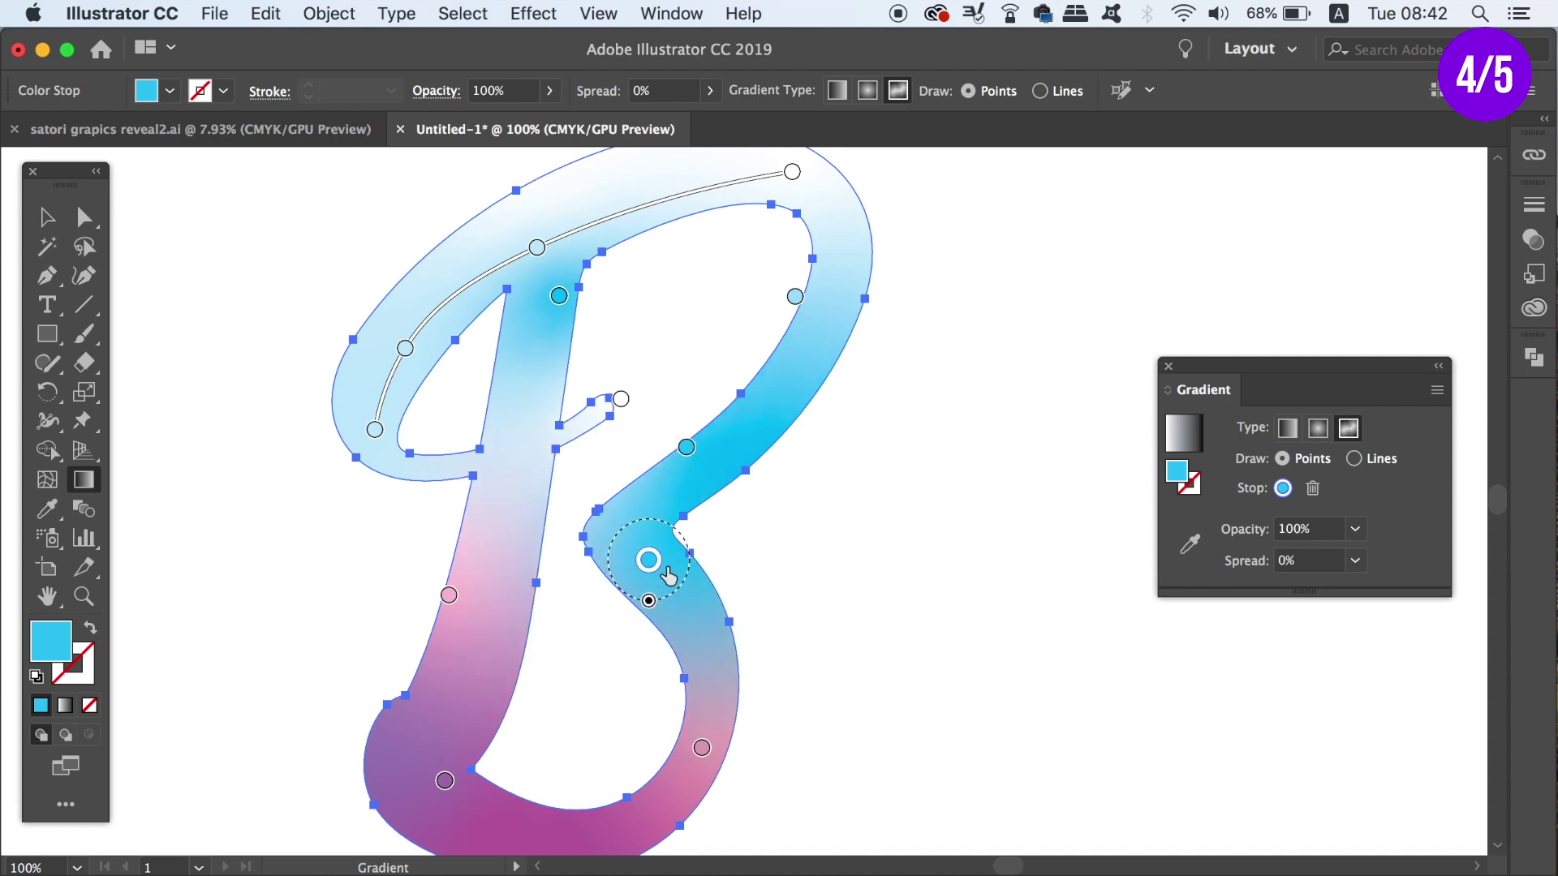
{"action": "left_click", "coordinate": [812, 353]}
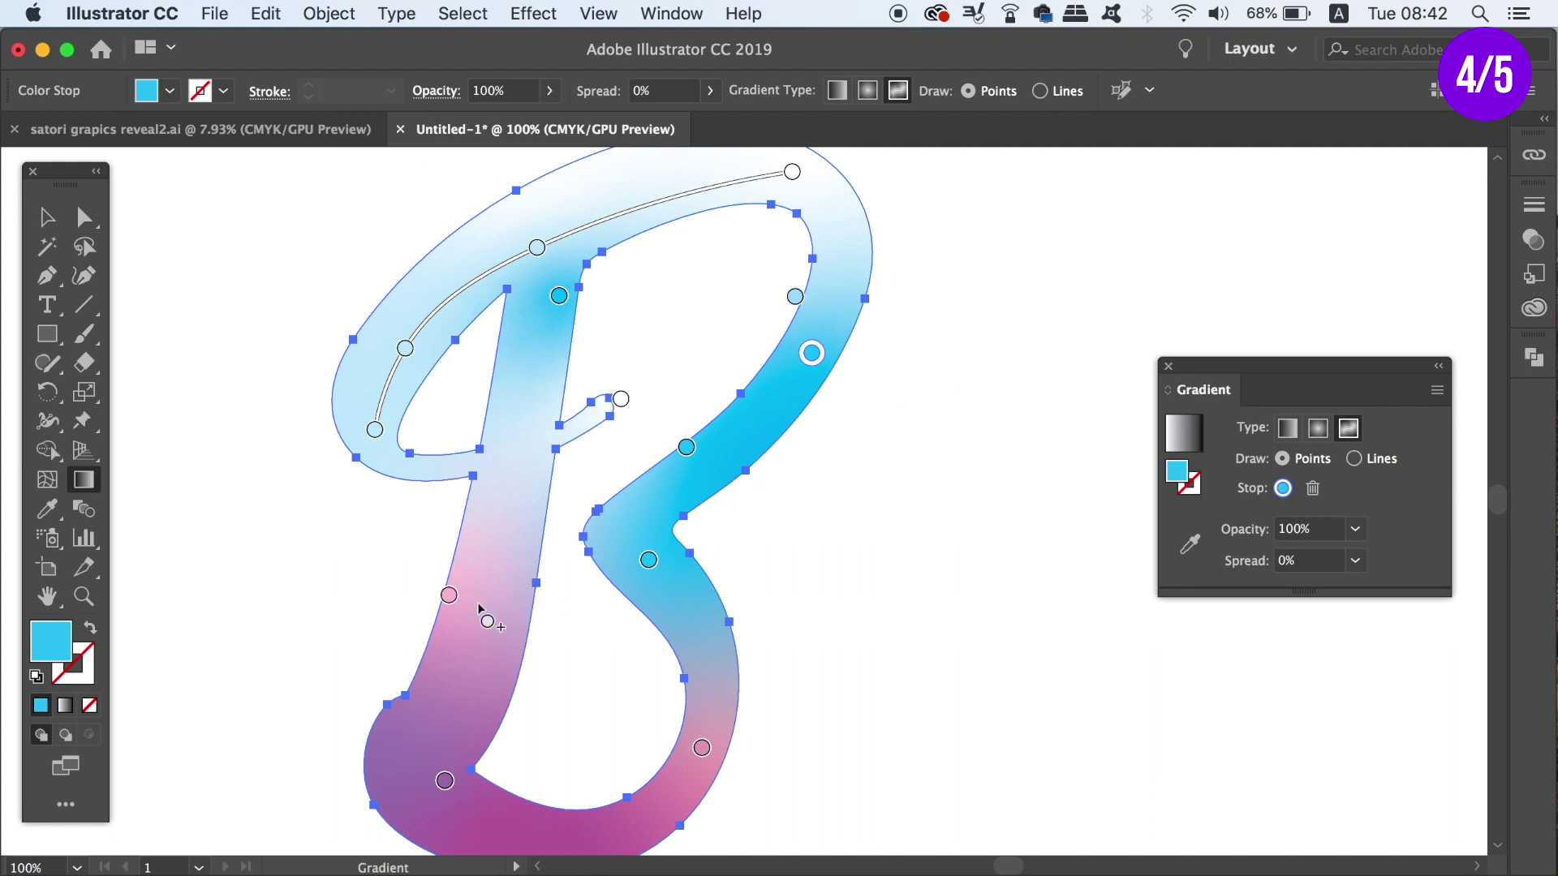
Add pink points higher and lower on the B's stem, matching the existing stem pink.
{"action": "left_click", "coordinate": [450, 596]}
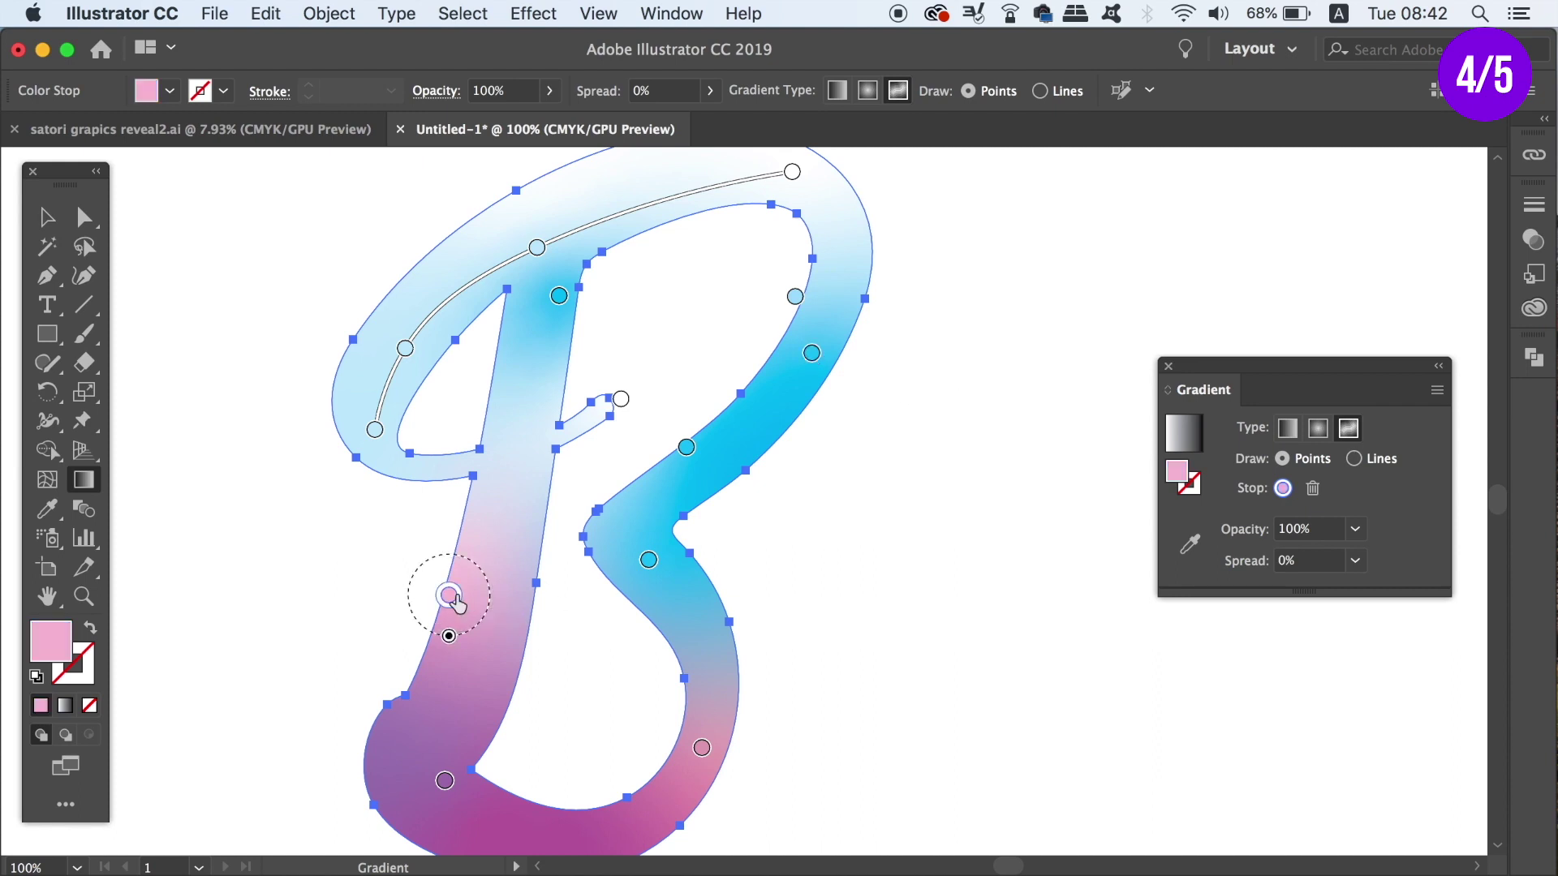
{"action": "left_click", "coordinate": [519, 497]}
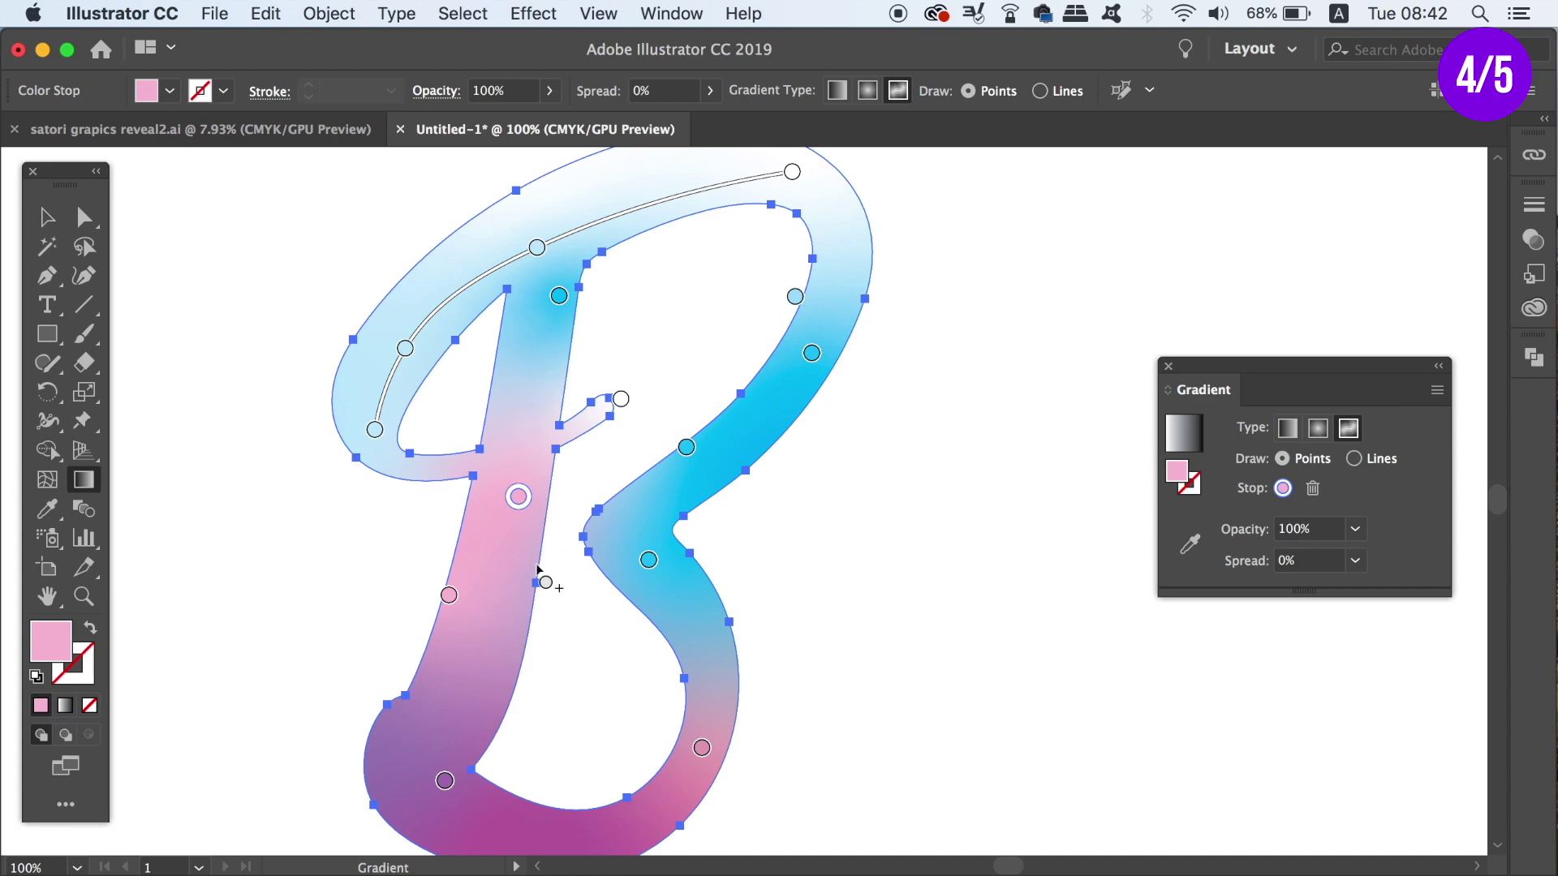
{"action": "left_click", "coordinate": [487, 649]}
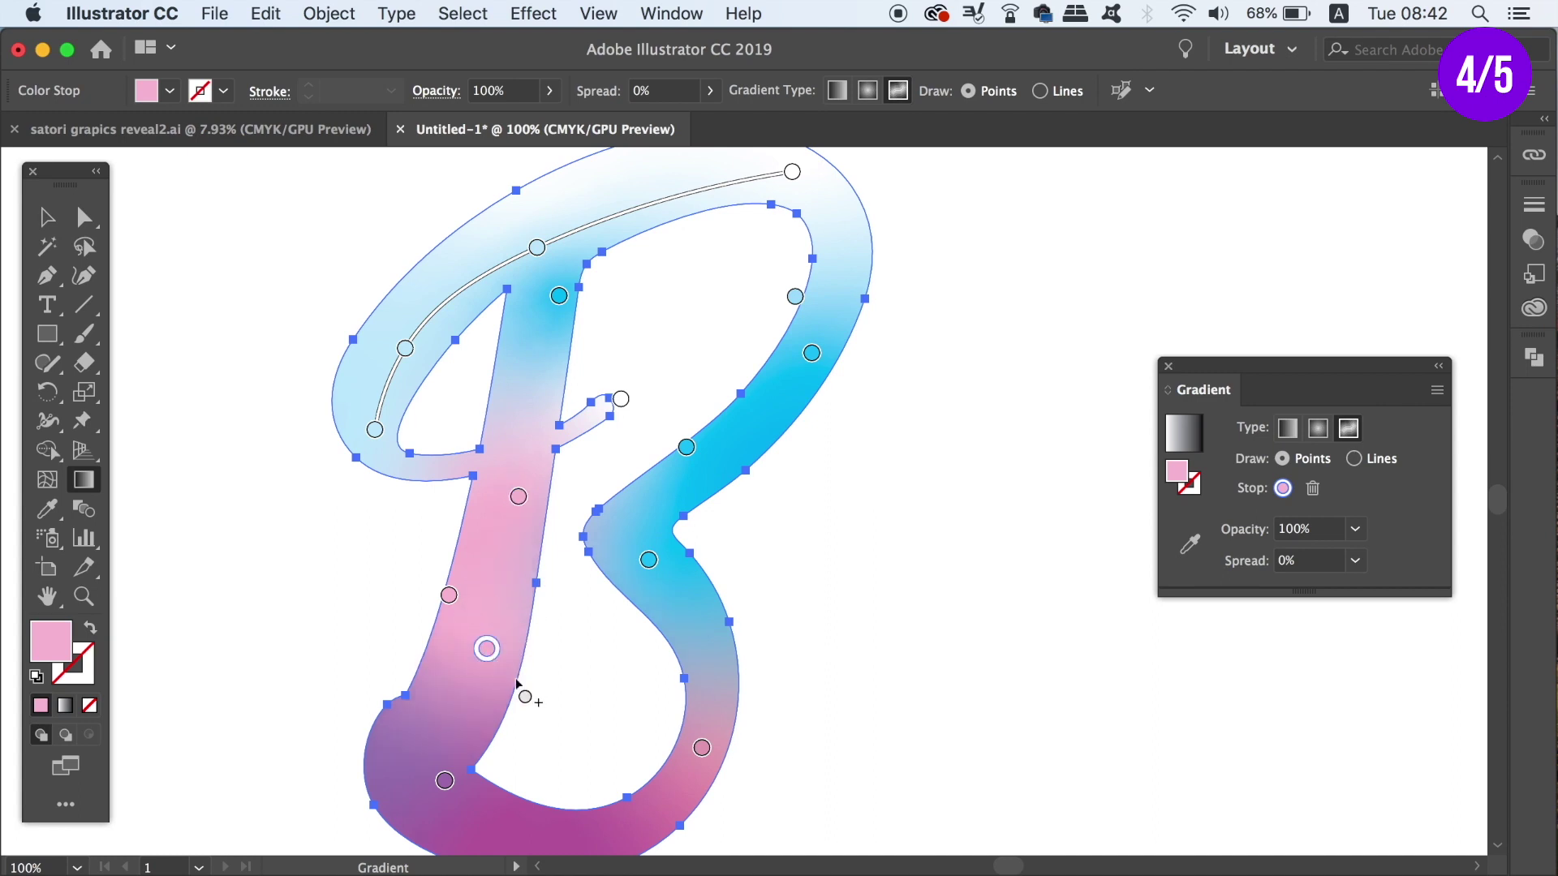
{"action": "left_click", "coordinate": [649, 559]}
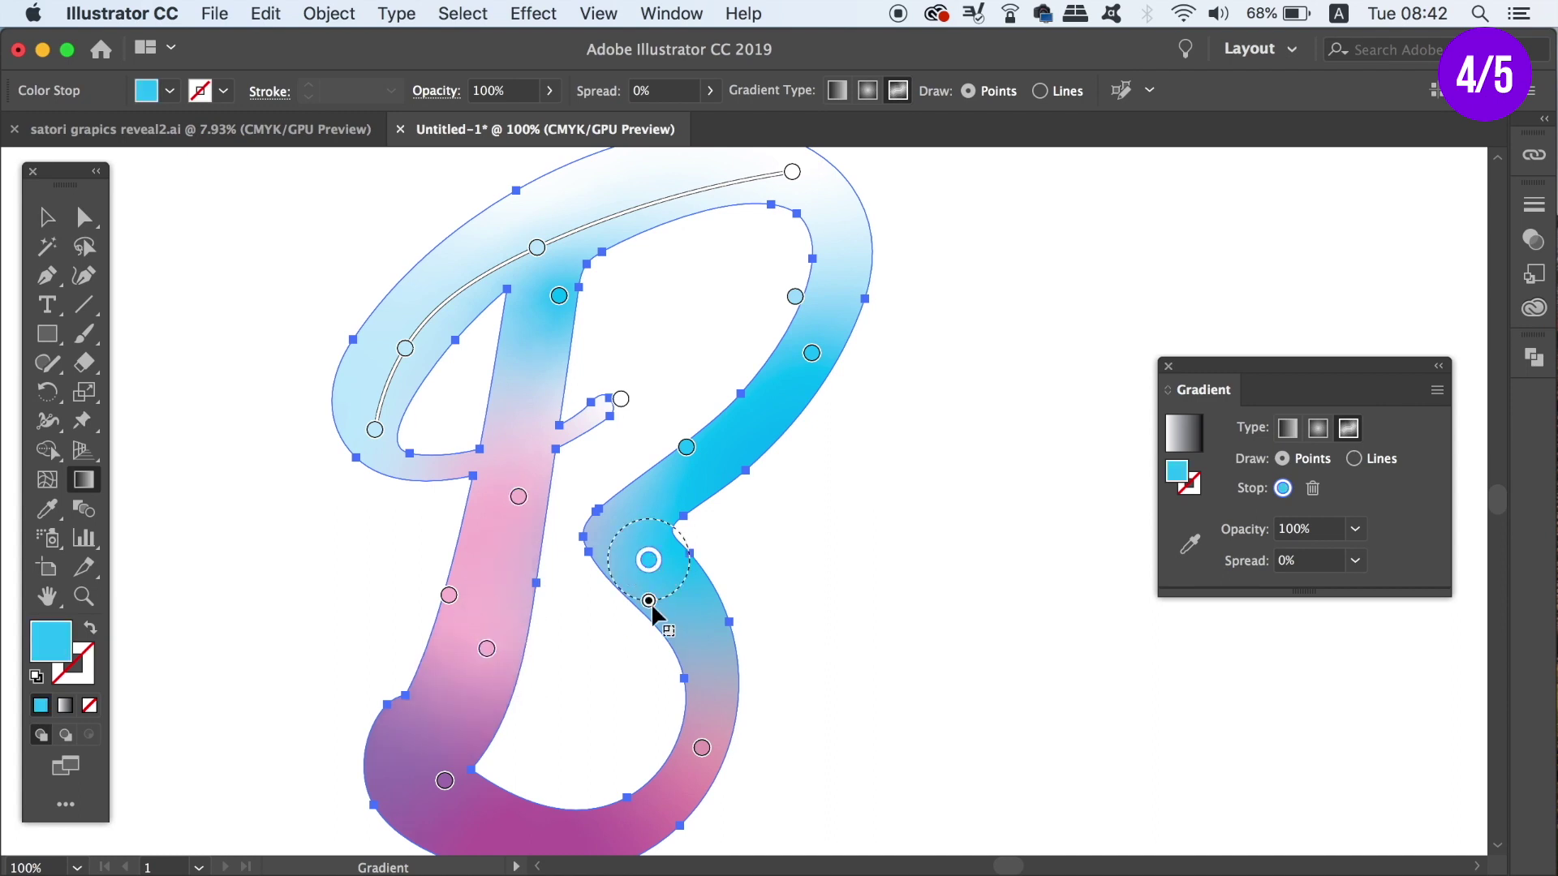
Adjust the lower-bowl cyan point's spread and drag the point higher in the B.
{"action": "left_click_drag", "start_coordinate": [649, 599], "coordinate": [673, 680]}
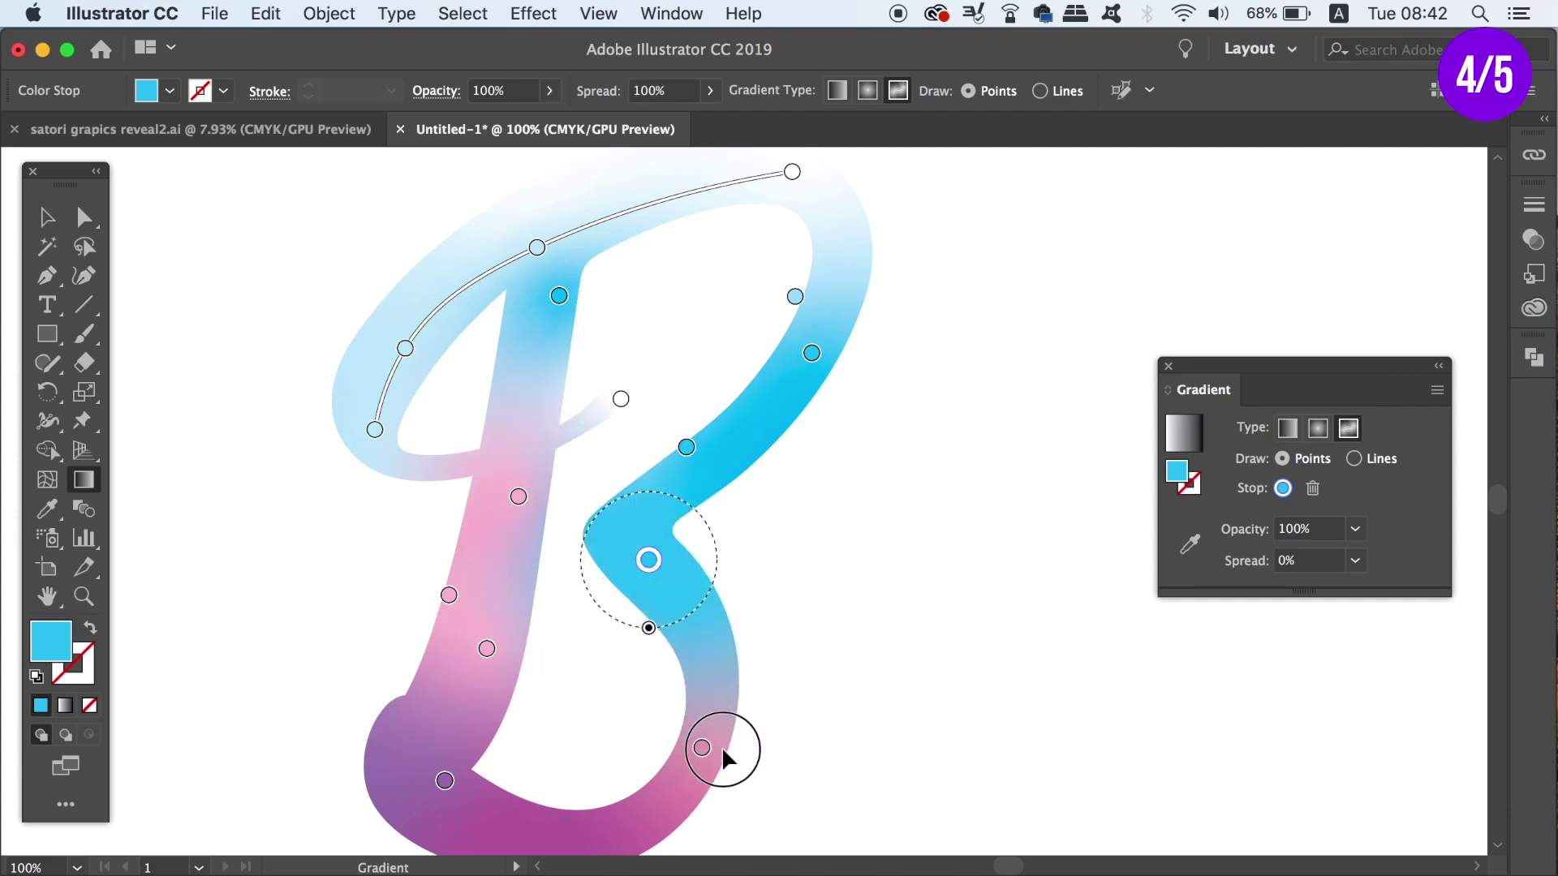
{"action": "left_click", "coordinate": [755, 791]}
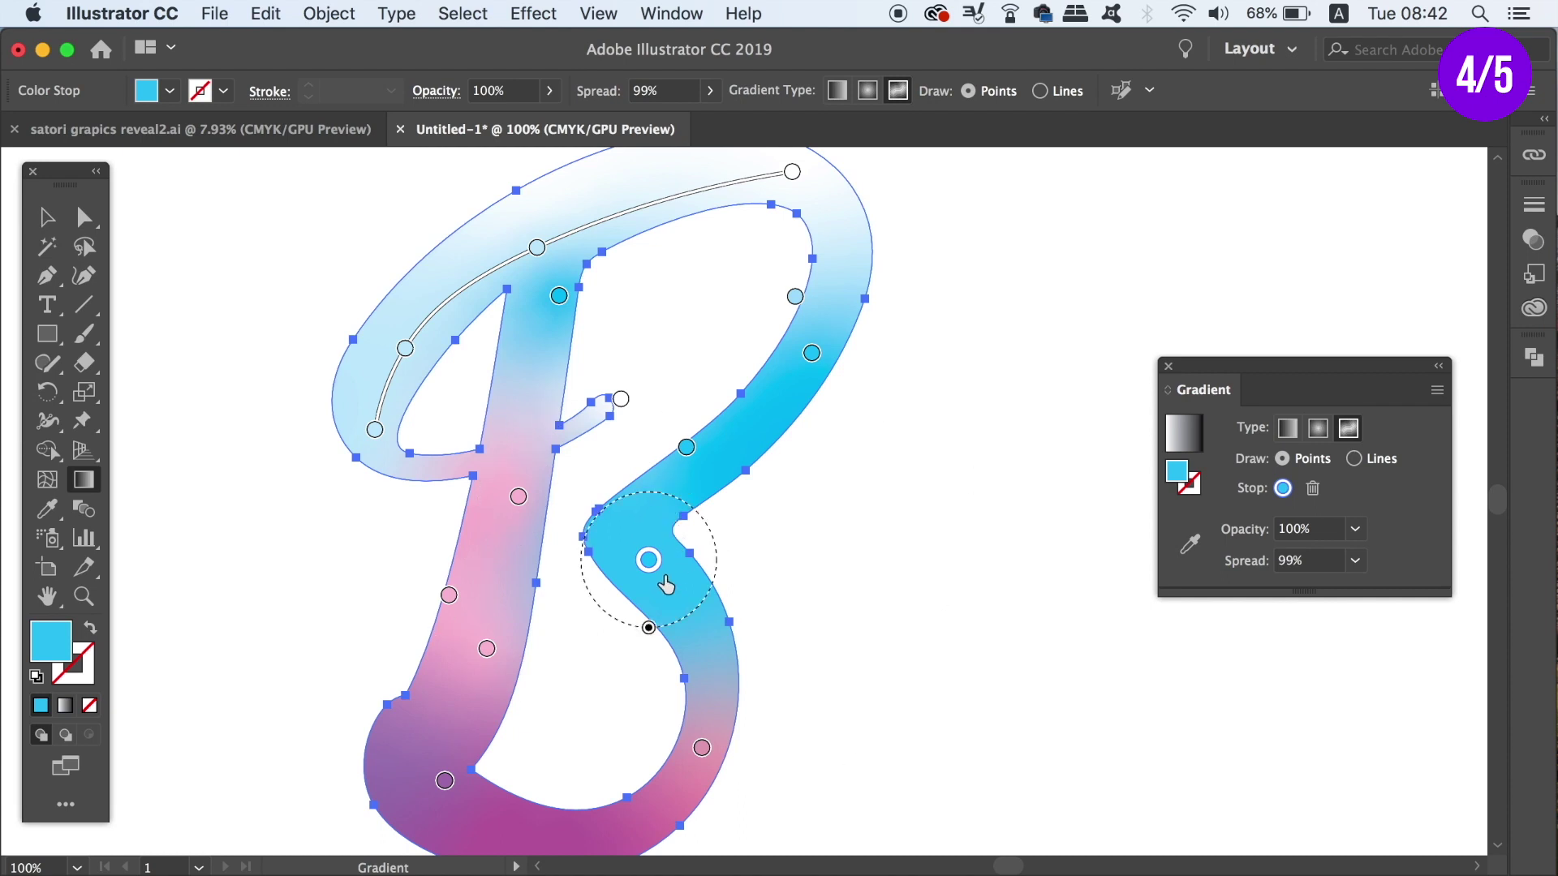
{"action": "left_click_drag", "start_coordinate": [650, 629], "coordinate": [636, 522]}
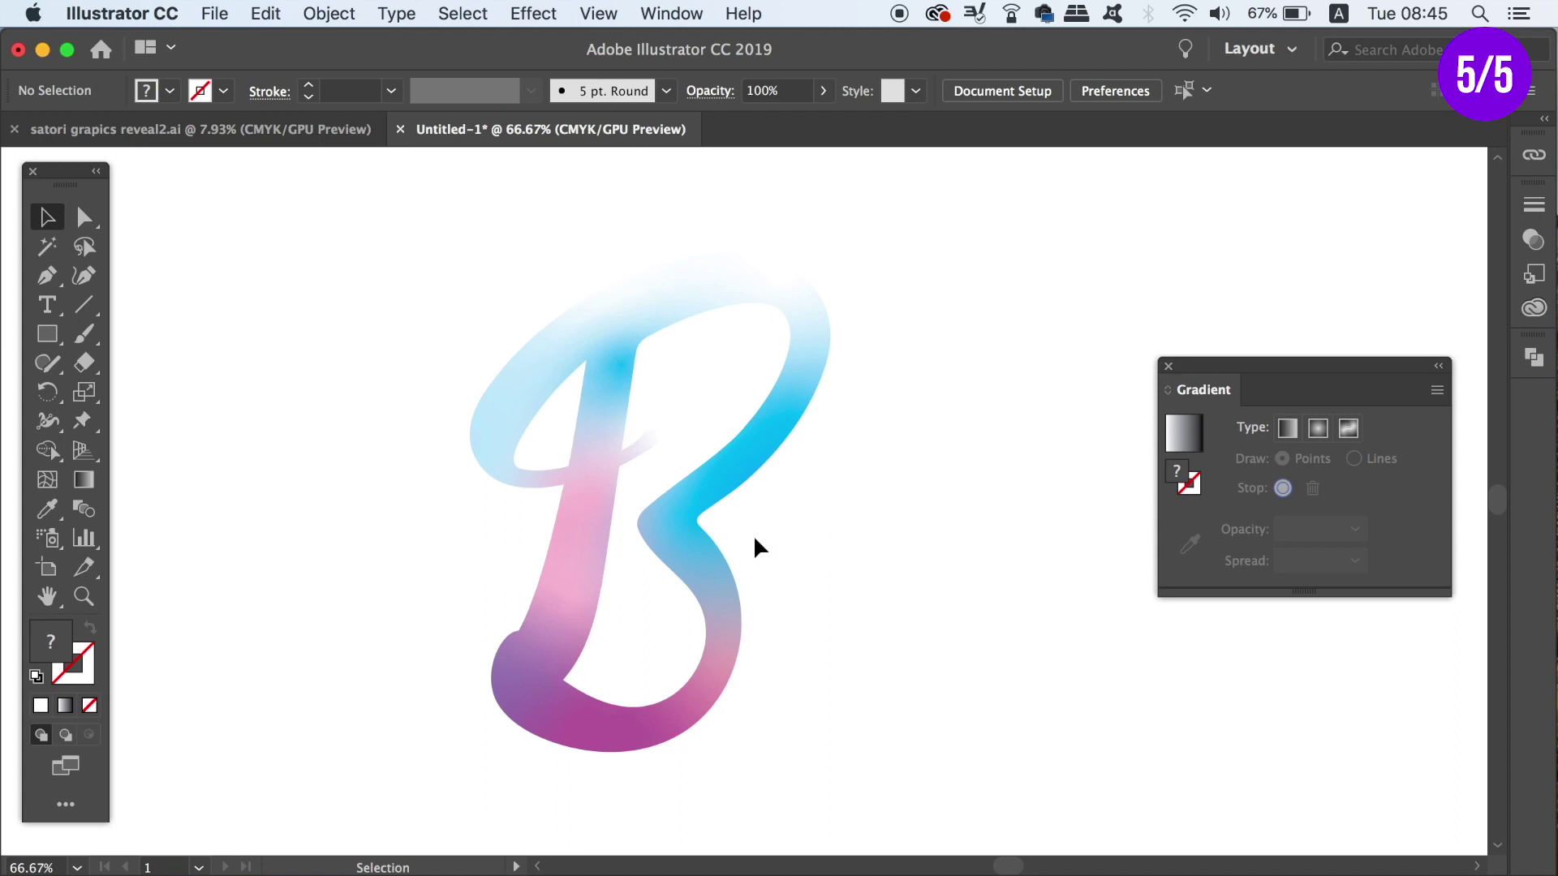
Turn the B's upper-right cyan gradient point purple by raising magenta to 58.
{"action": "left_click", "coordinate": [740, 483]}
{"action": "key", "text": "g"}
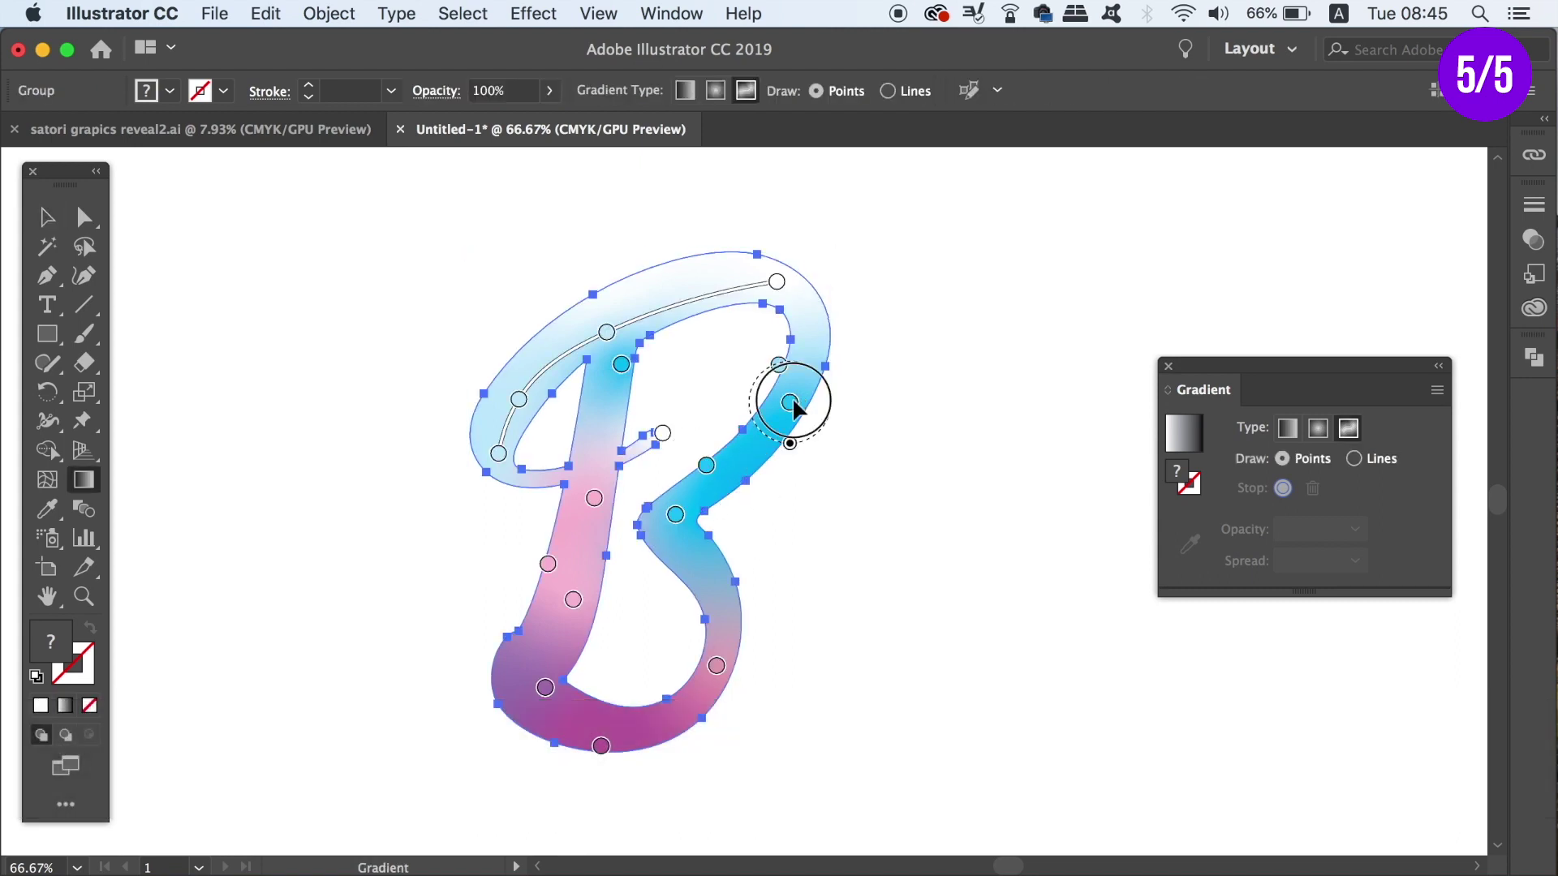
{"action": "left_click", "coordinate": [790, 404]}
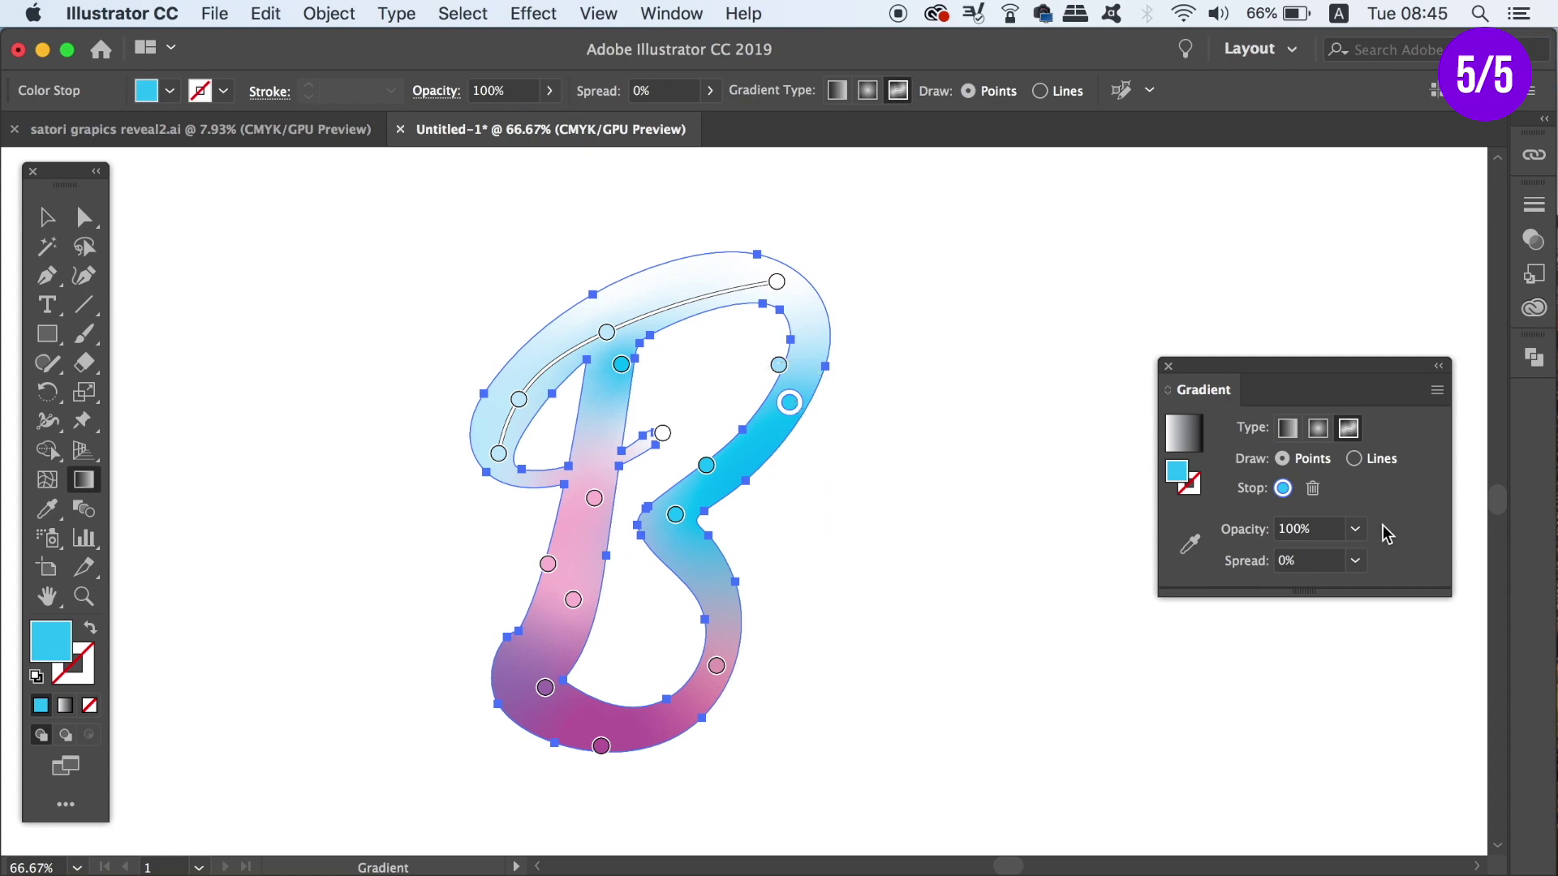
{"action": "double_click", "coordinate": [1283, 488]}
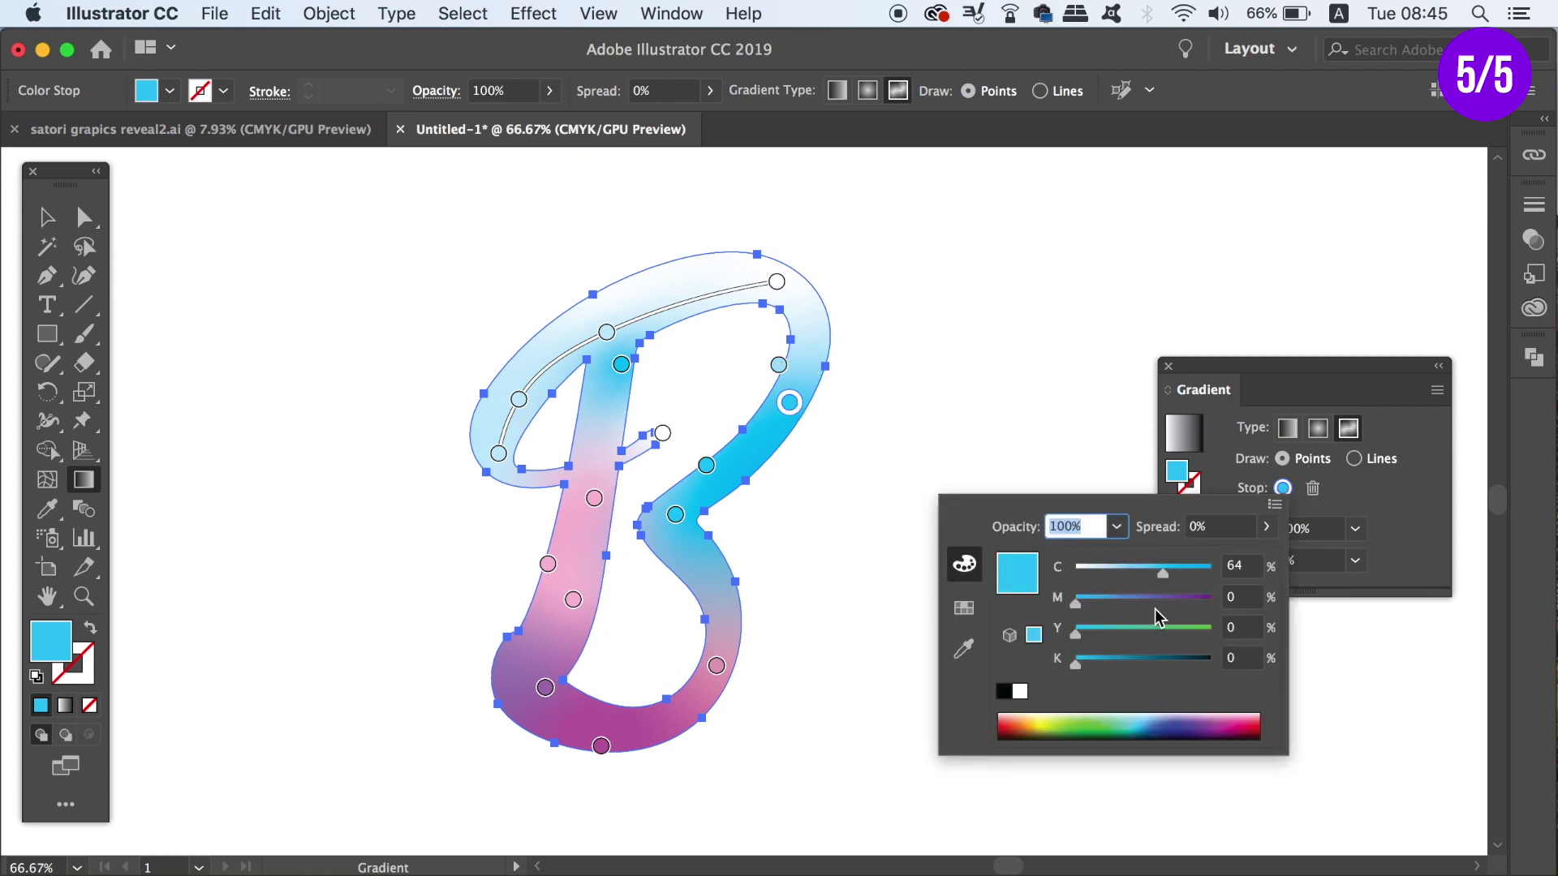
{"action": "left_click_drag", "start_coordinate": [1162, 605], "coordinate": [1126, 573]}
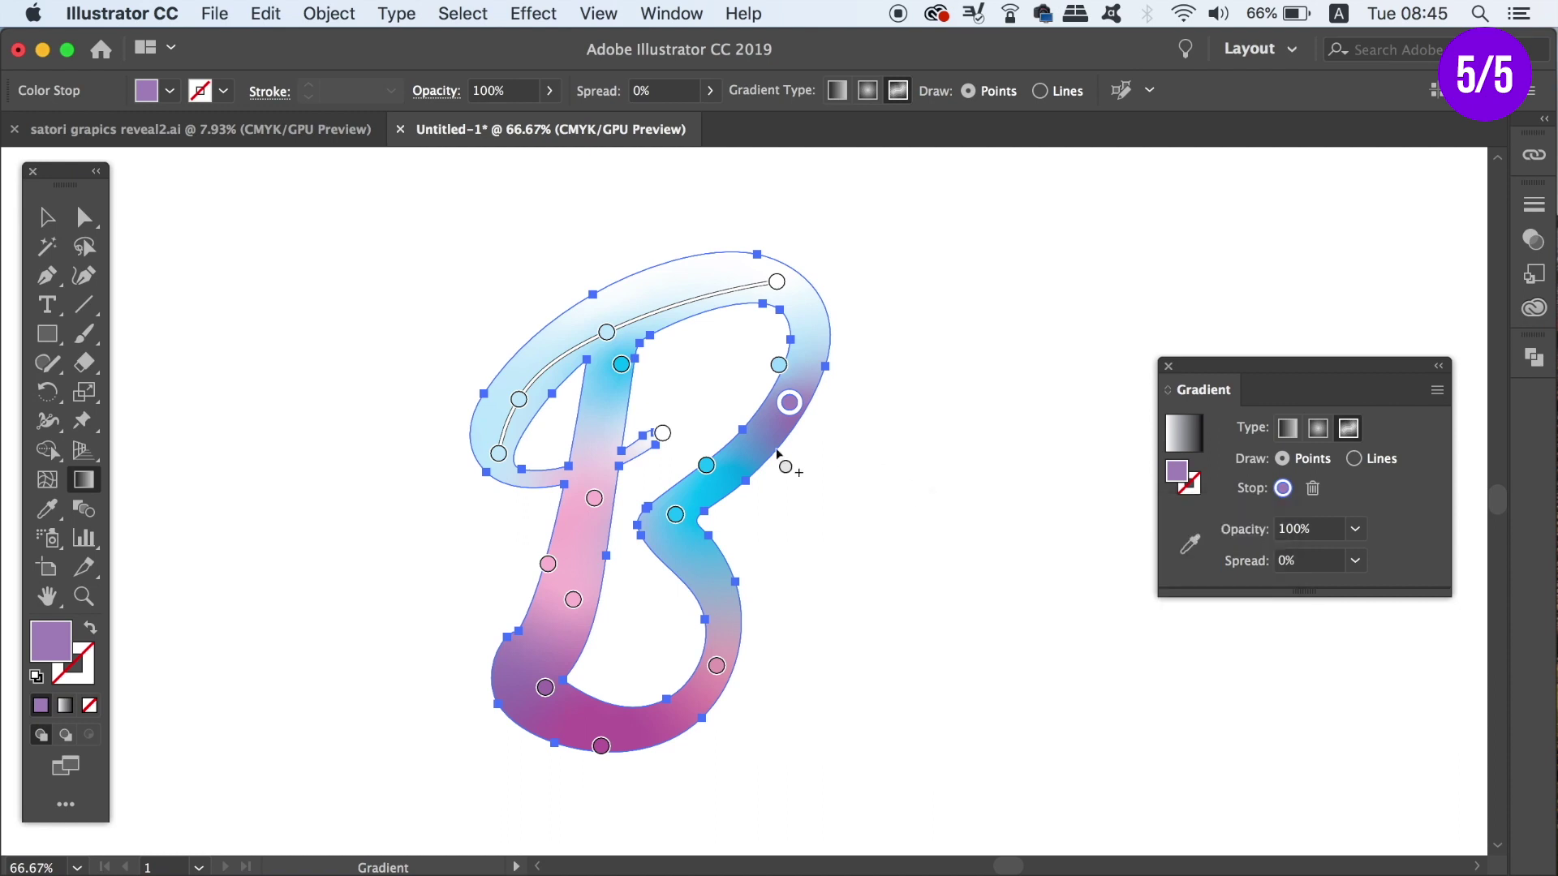
Nudge the B slightly up and right, then preview the gradient deselected.
{"action": "key", "text": "v"}
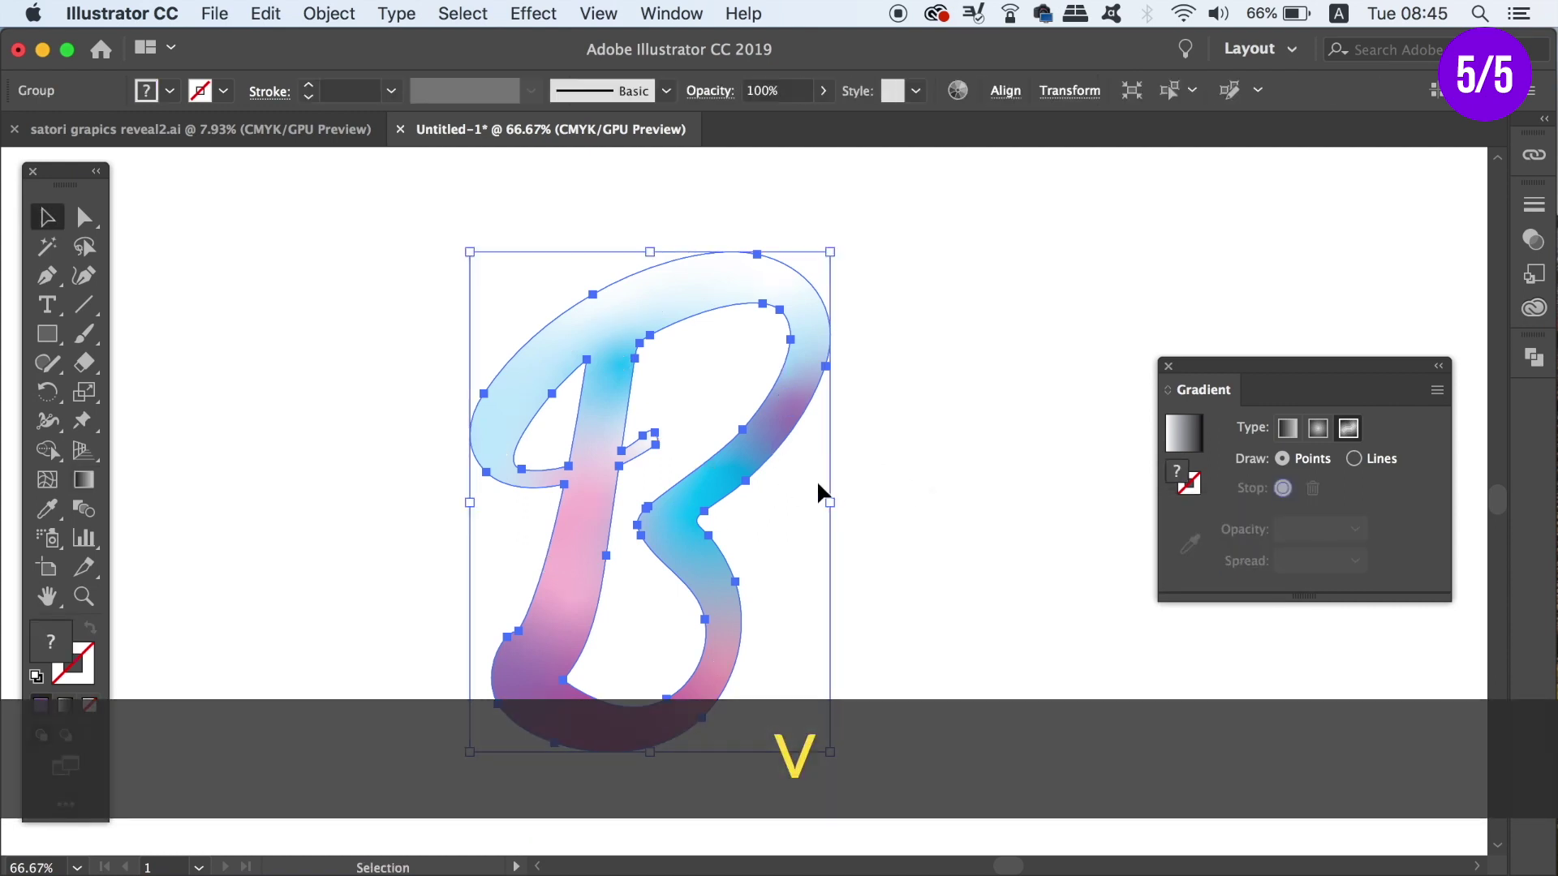
{"action": "left_click", "coordinate": [863, 484]}
{"action": "left_click_drag", "start_coordinate": [780, 445], "coordinate": [784, 431]}
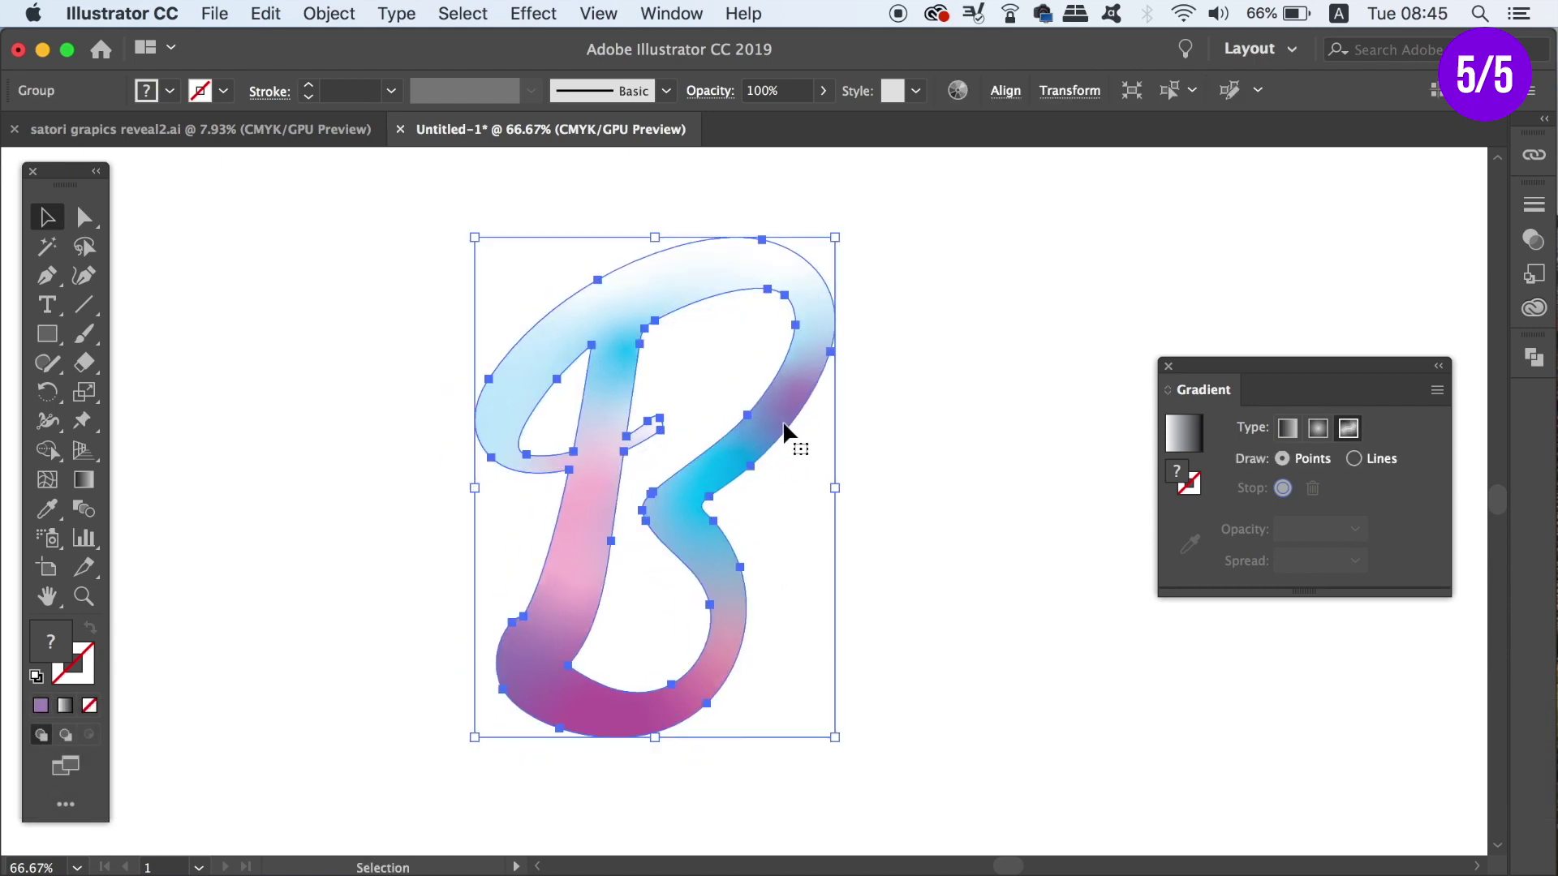
{"action": "key", "text": "g"}
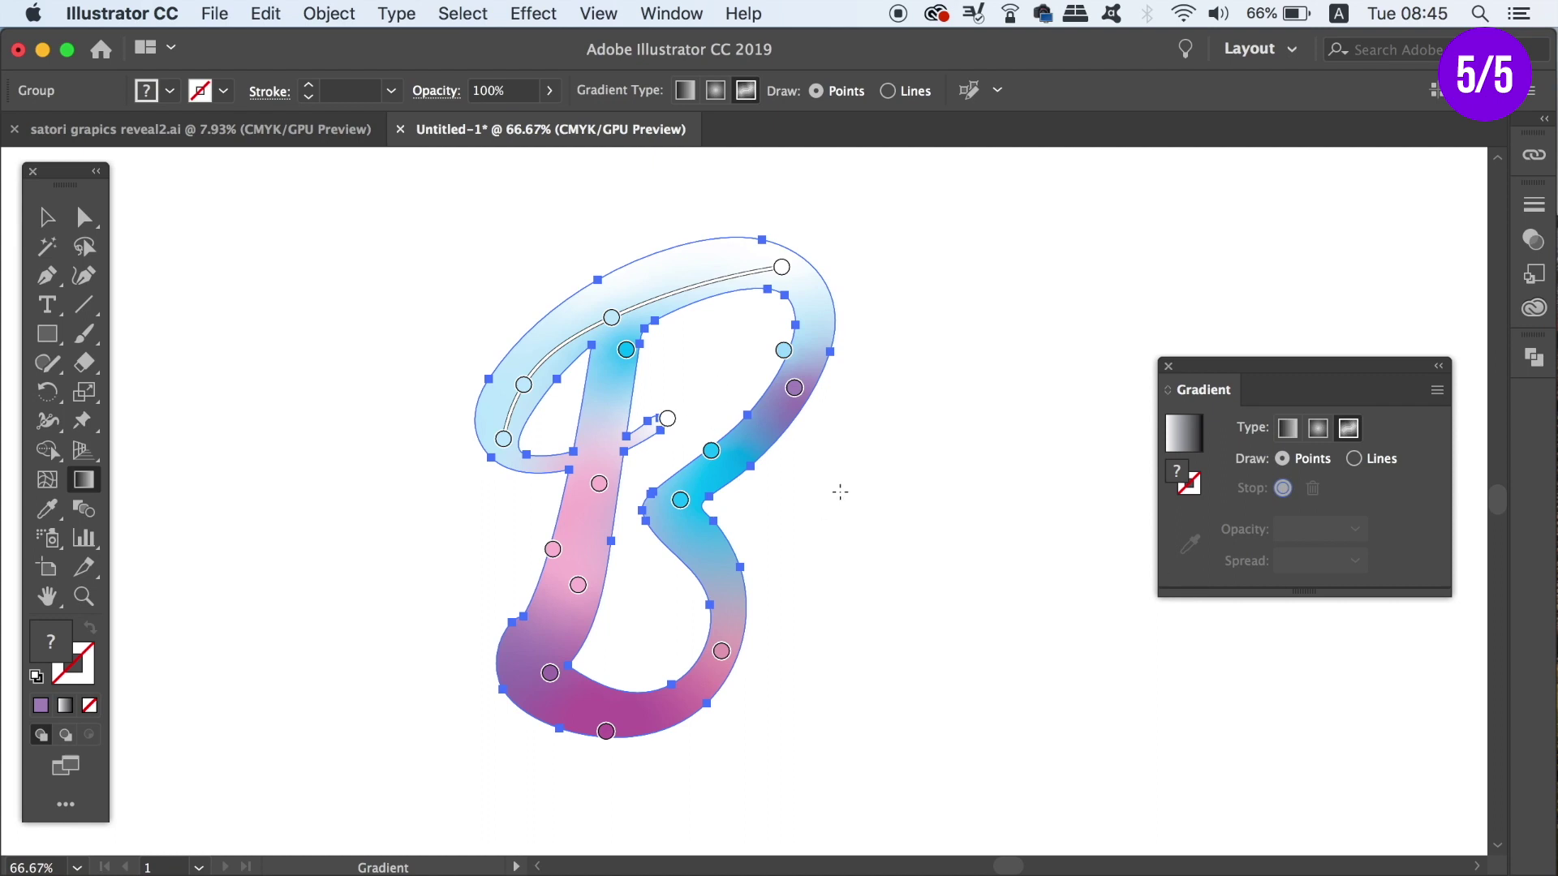
{"action": "key", "text": "v"}
{"action": "left_click", "coordinate": [1010, 496]}
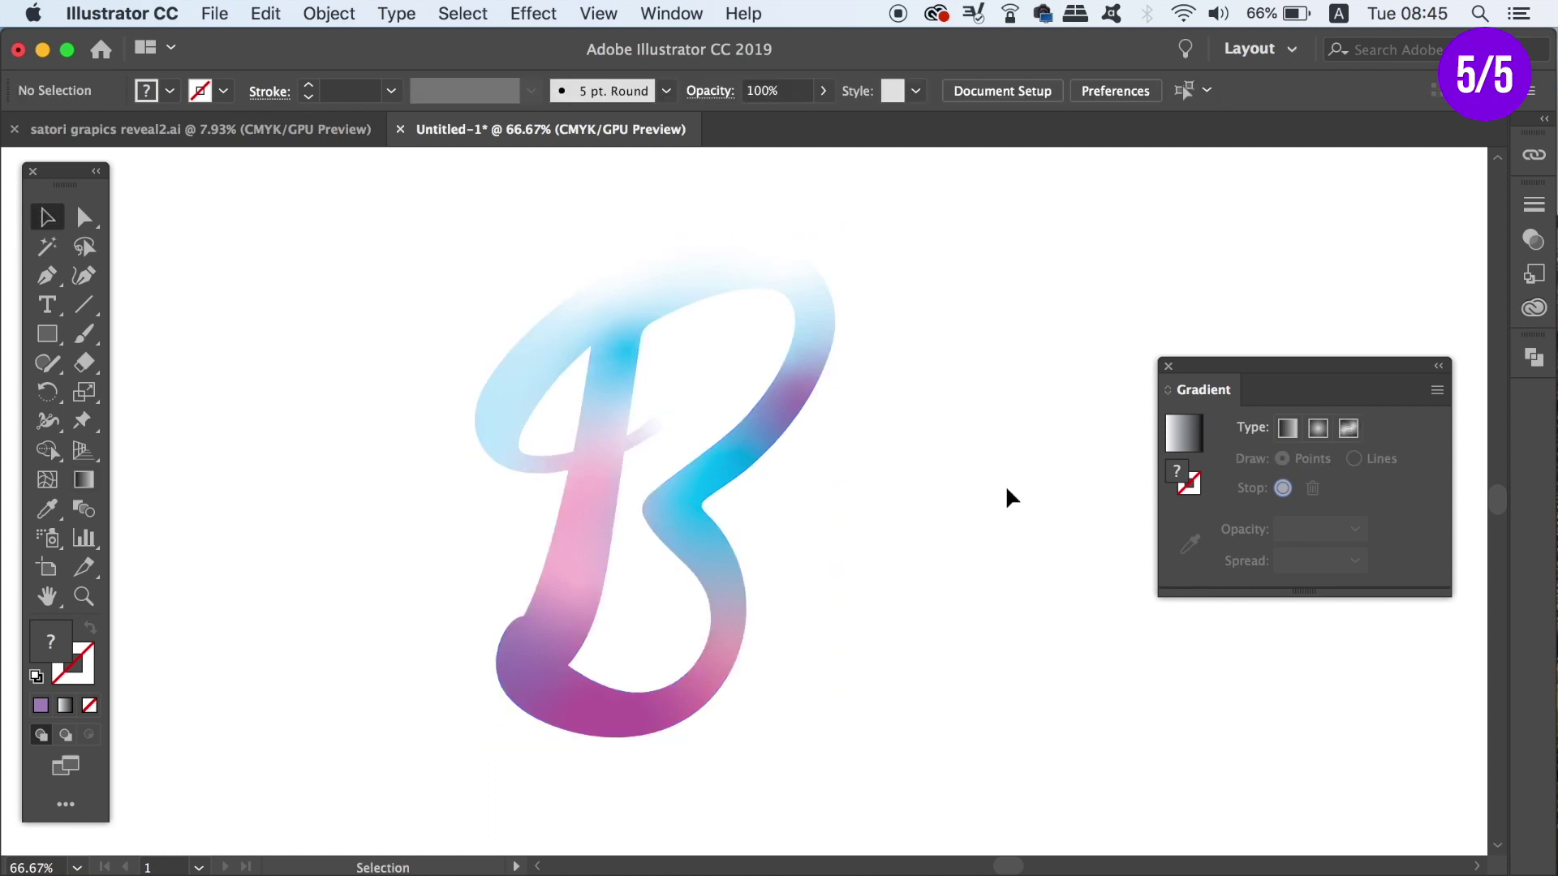
{"action": "left_click", "coordinate": [747, 424]}
{"action": "key", "text": "g"}
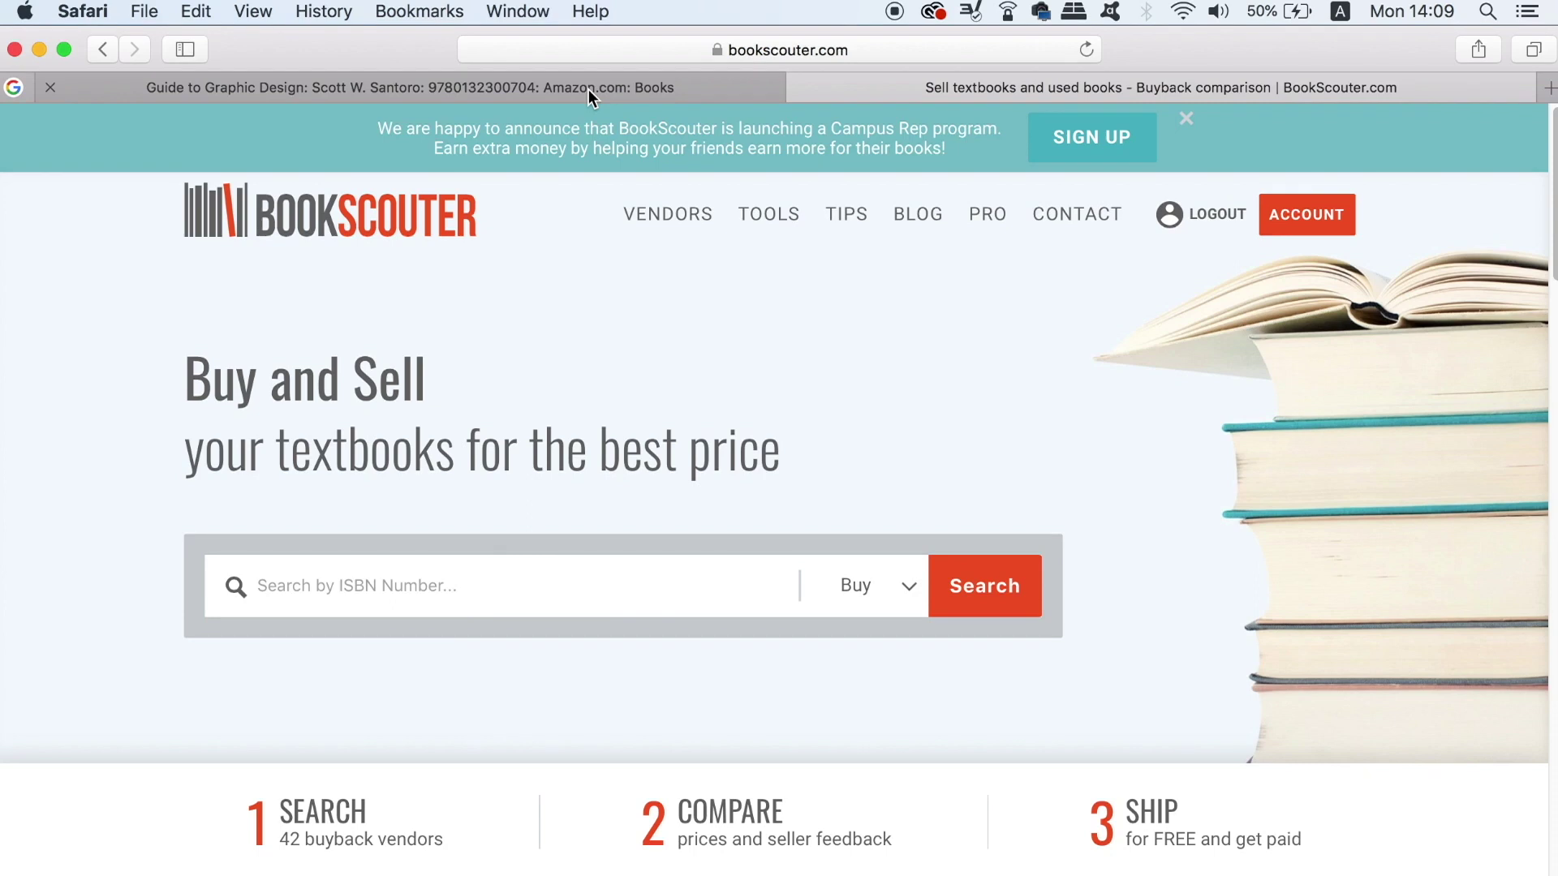
{"action": "left_click", "coordinate": [582, 91]}
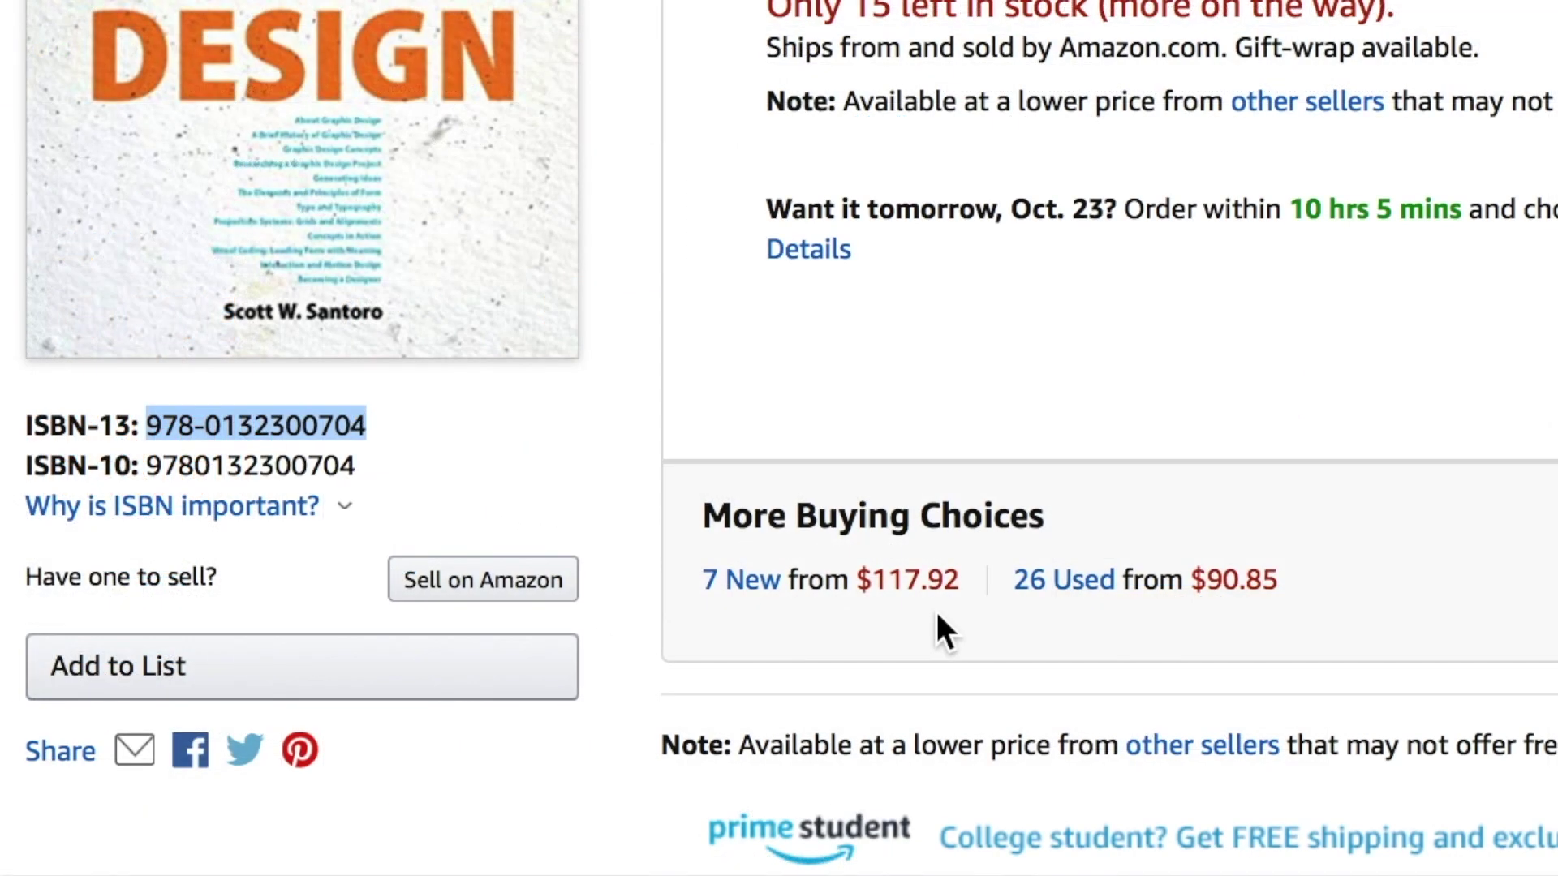
{"action": "mouse_move", "coordinate": [299, 425]}
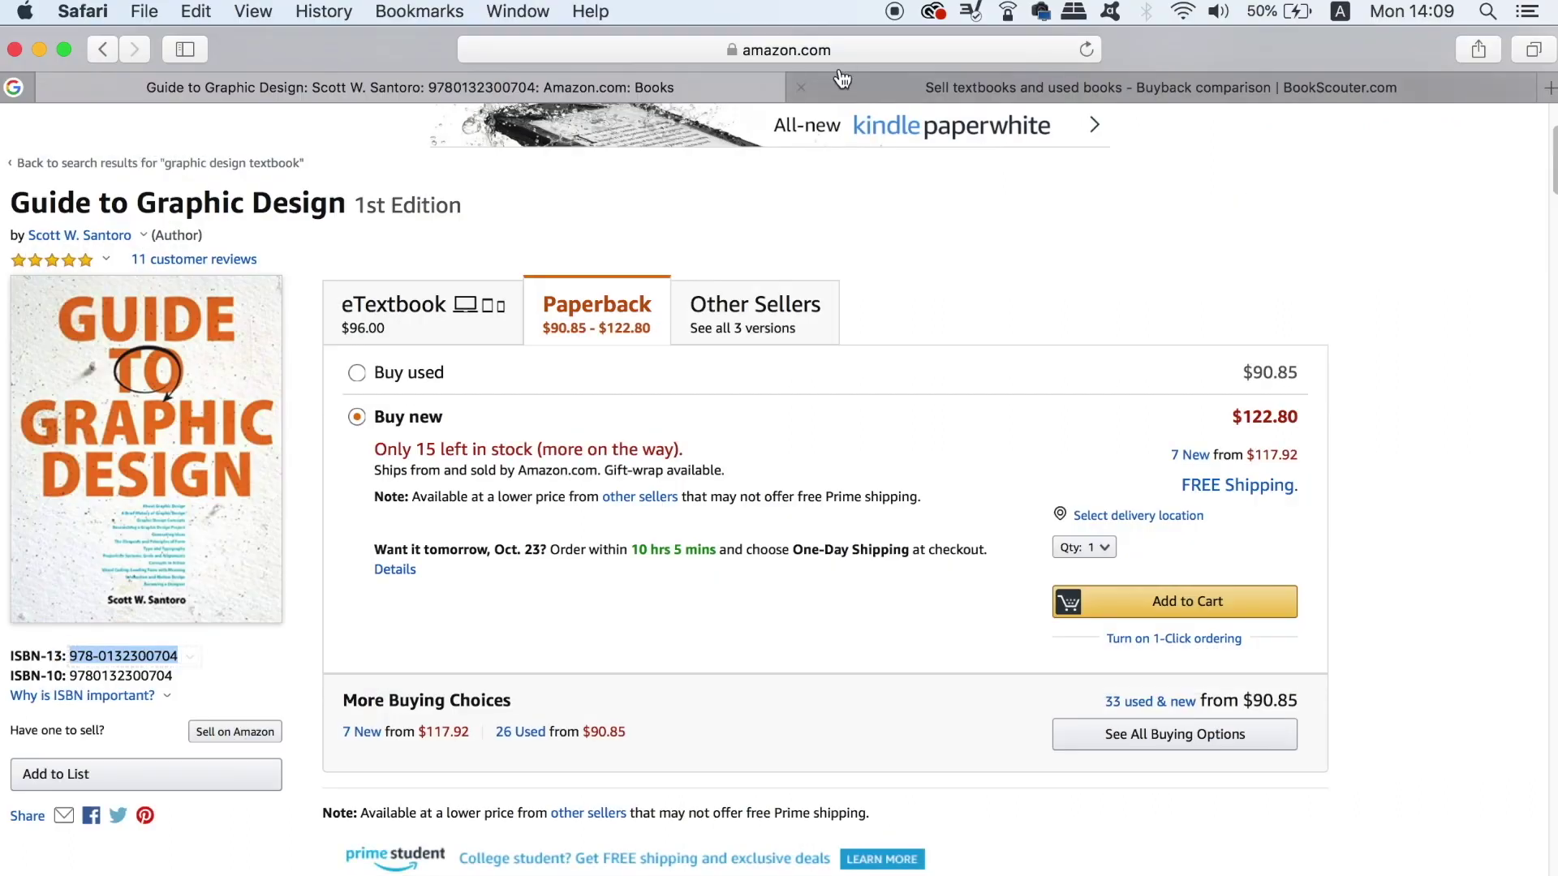
{"action": "left_click", "coordinate": [912, 83]}
{"action": "left_click", "coordinate": [872, 596]}
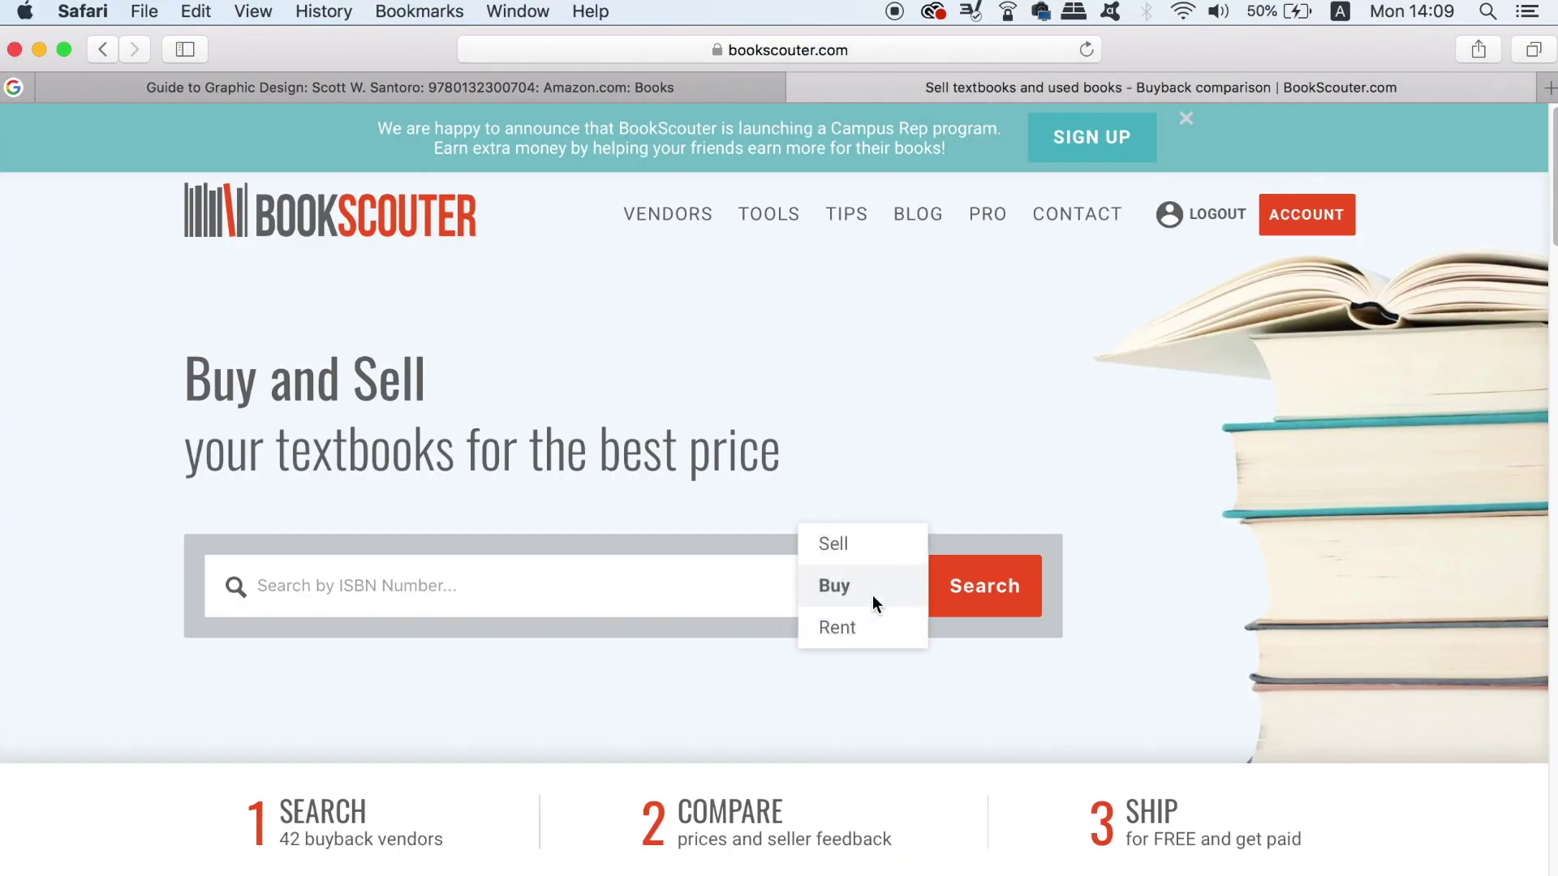
{"action": "left_click", "coordinate": [873, 596]}
{"action": "left_click", "coordinate": [673, 599]}
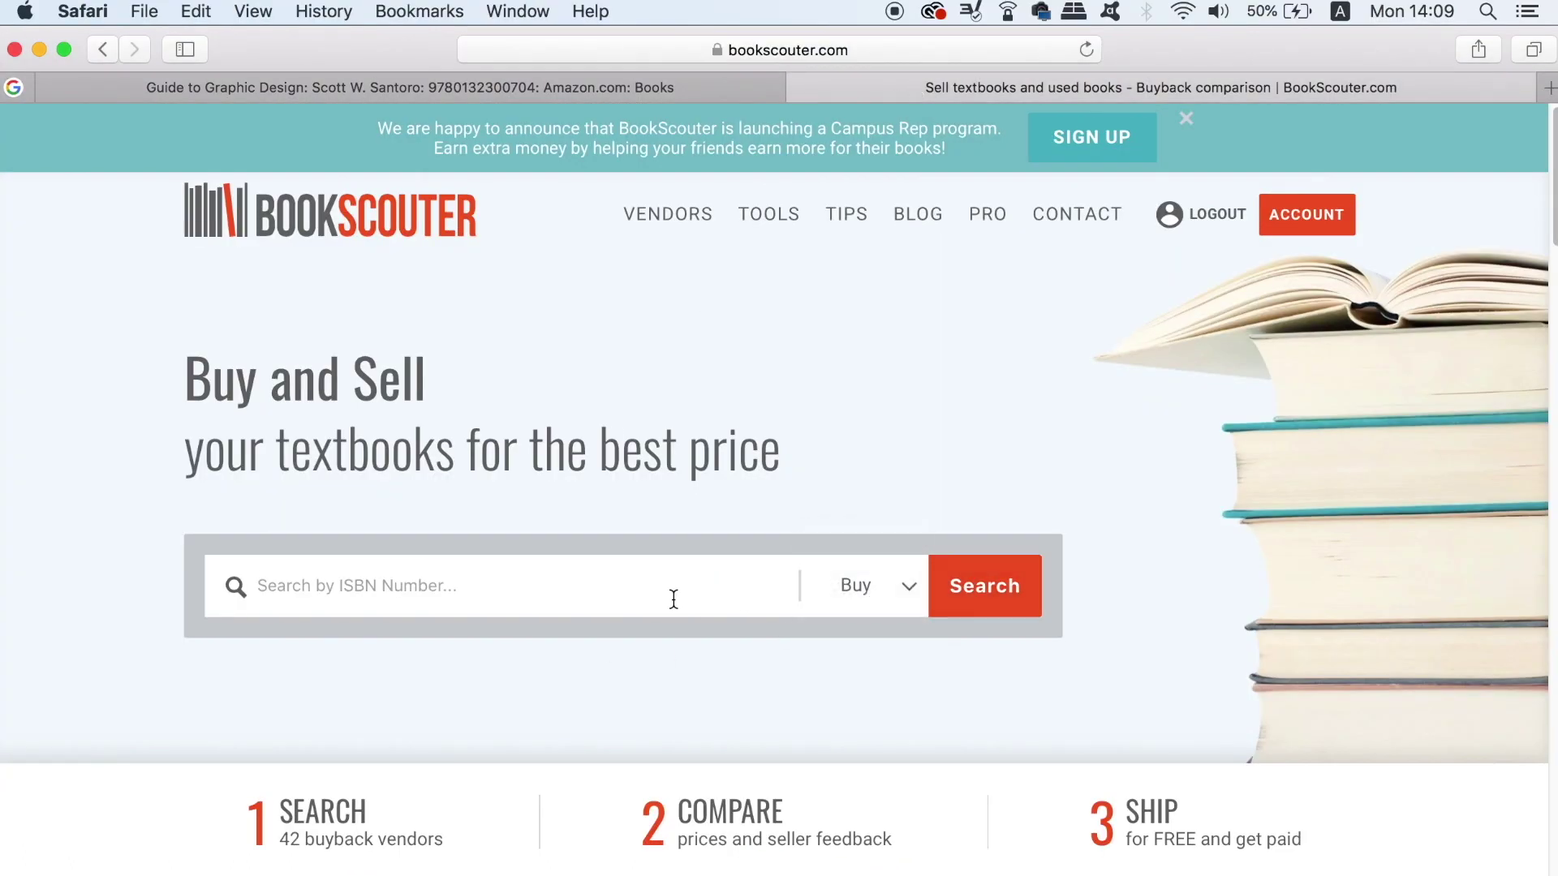
{"action": "key", "text": "super+v"}
Search BookScouter for buying offers and scroll the vendor price table, best at $70.15.
{"action": "left_click", "coordinate": [991, 587]}
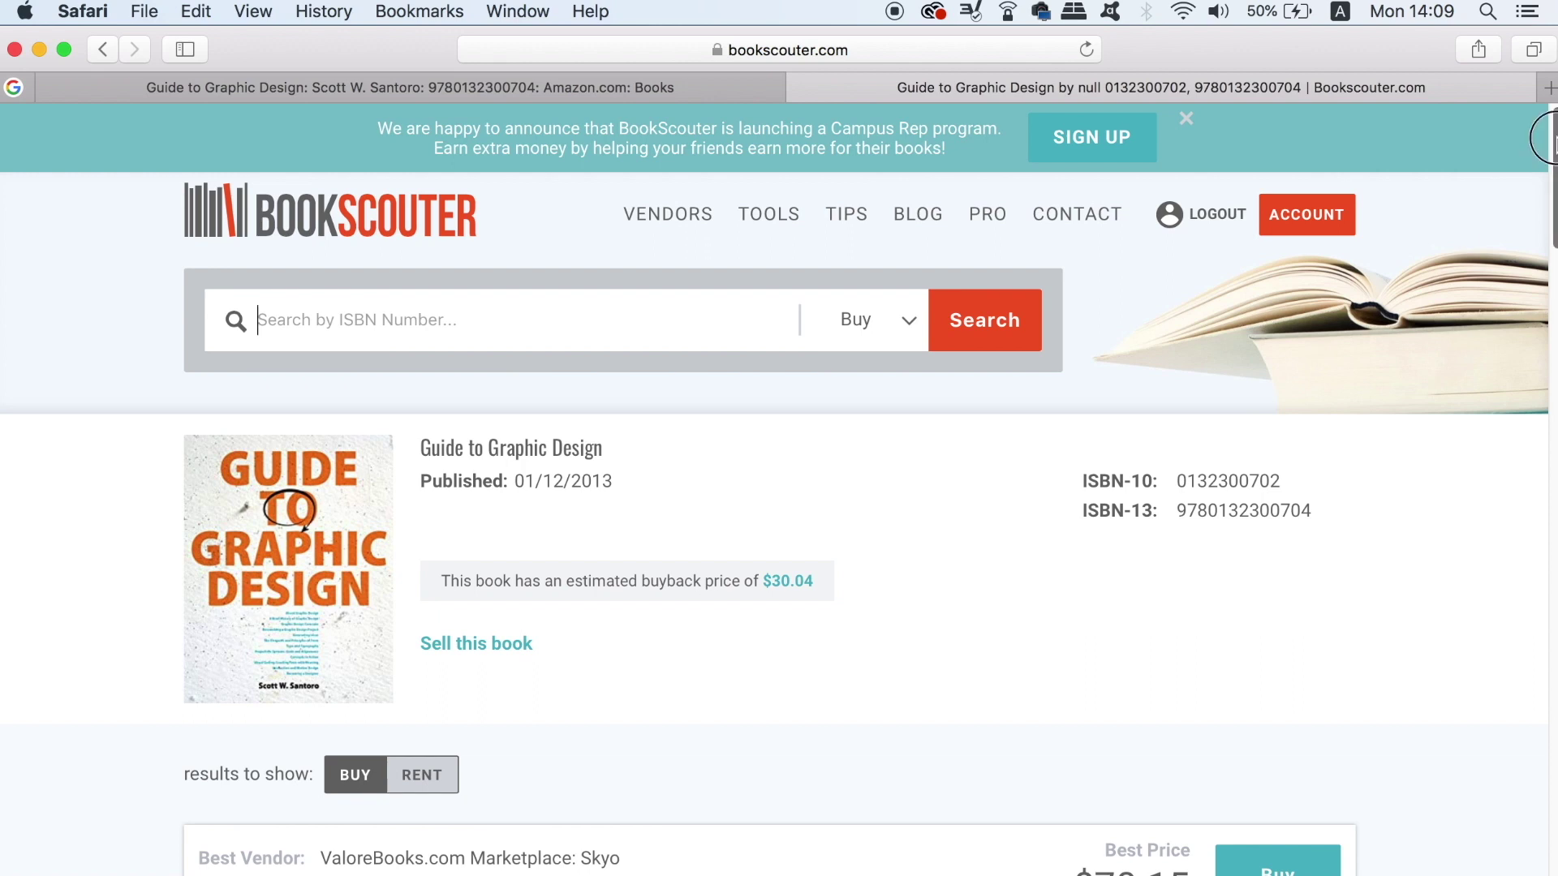
{"action": "scroll", "coordinate": [1553, 168], "scroll_direction": "down", "scroll_amount": 6}
{"action": "left_click_drag", "start_coordinate": [1549, 227], "coordinate": [1549, 241]}
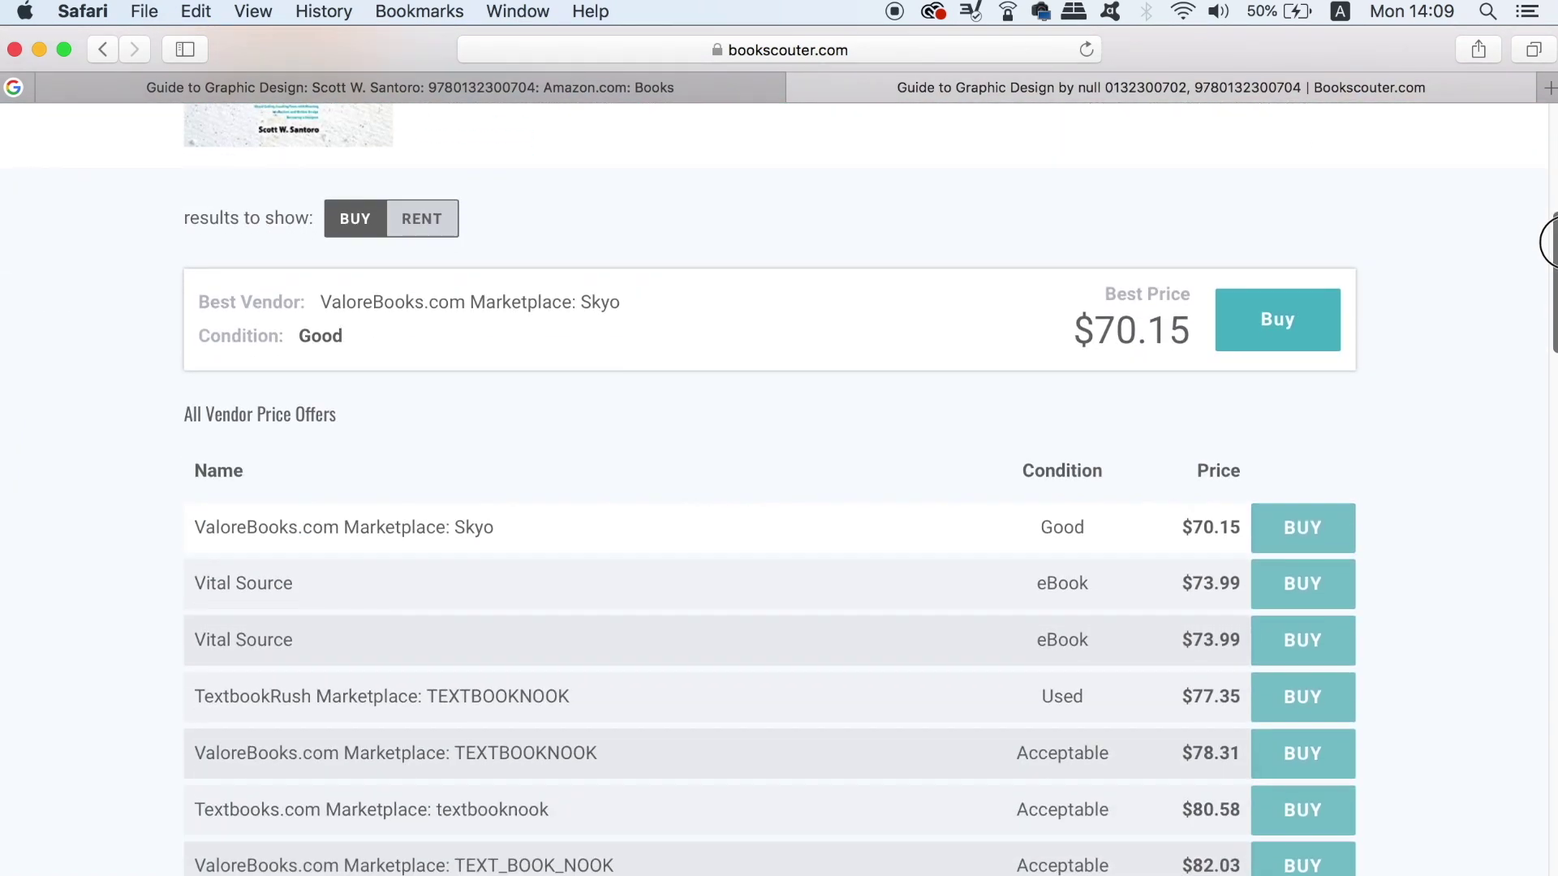
{"action": "scroll", "coordinate": [1547, 372], "scroll_direction": "down", "scroll_amount": 3}
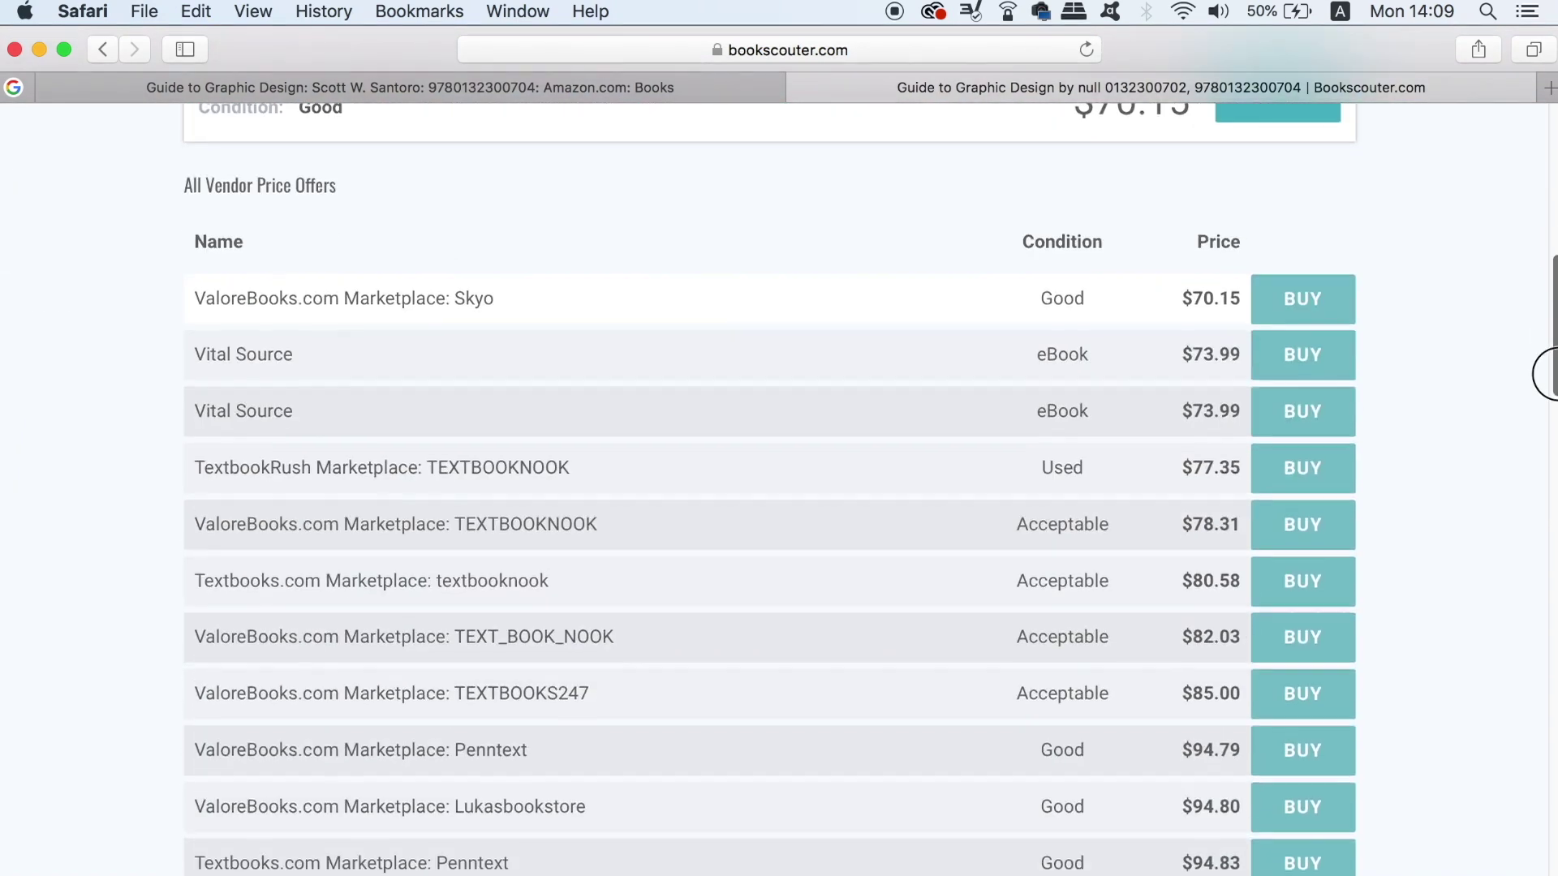
{"action": "left_click_drag", "start_coordinate": [1546, 377], "coordinate": [1548, 537]}
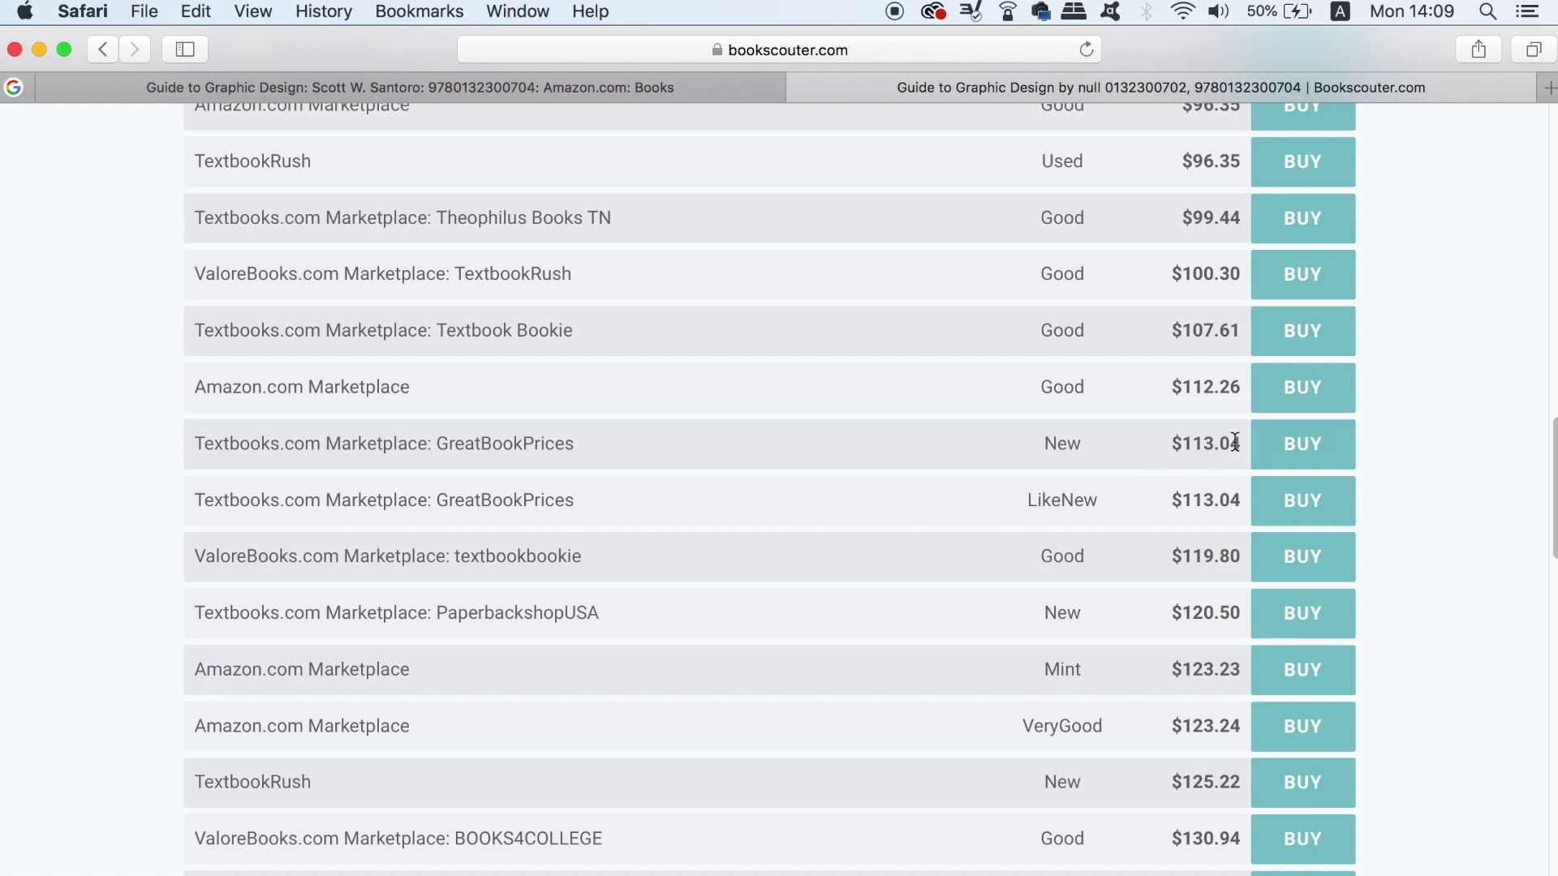
Compare BookScouter's prices with Amazon's $90.85 used paperback, ending on the Amazon page.
{"action": "left_click", "coordinate": [584, 84]}
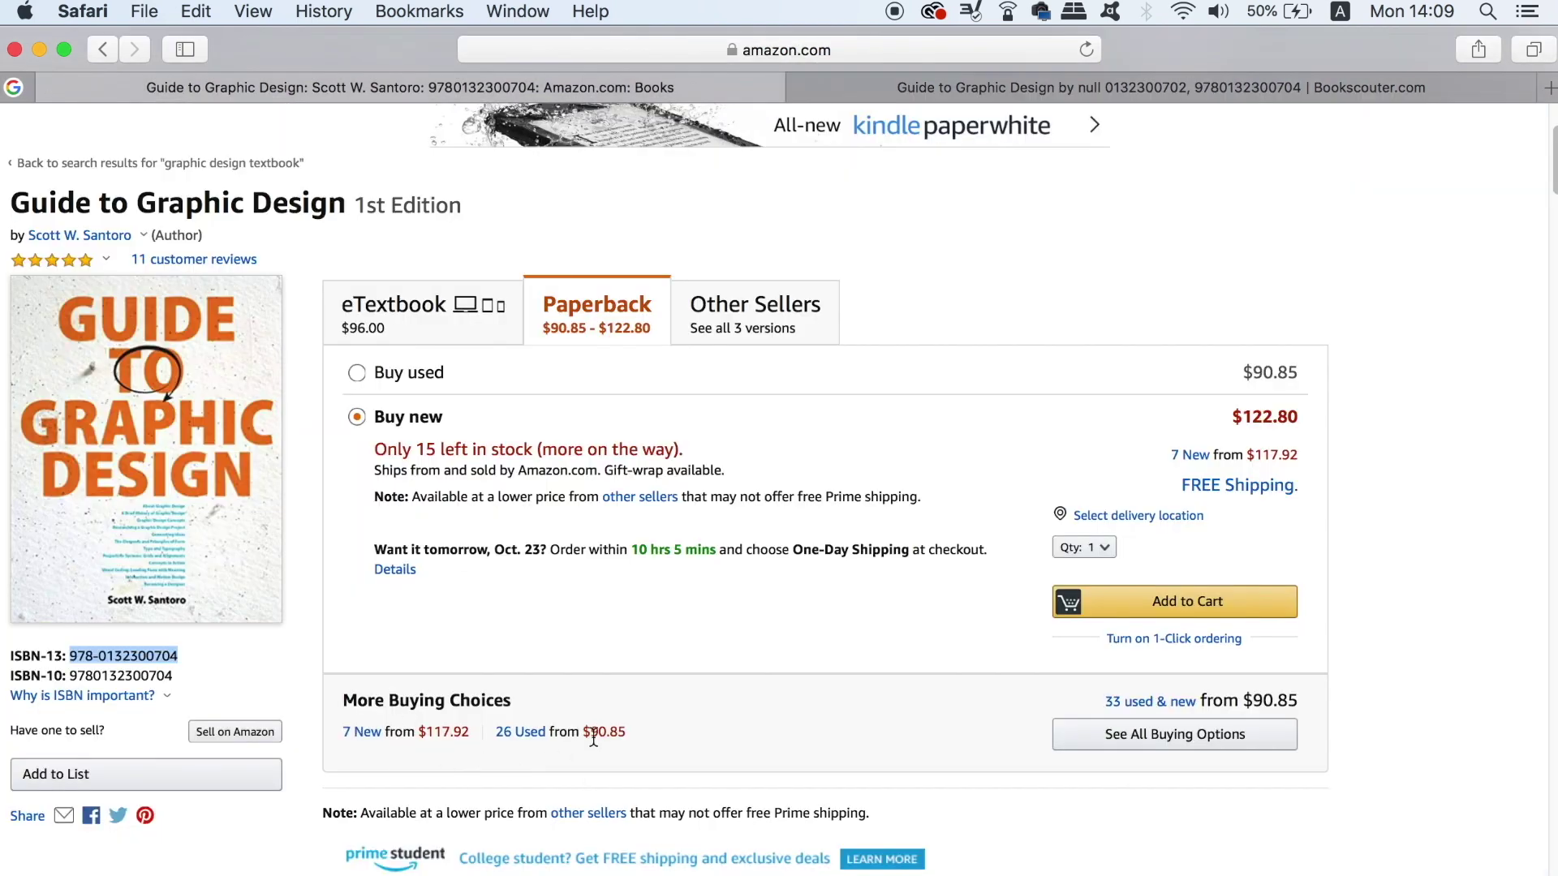
{"action": "left_click", "coordinate": [1031, 84]}
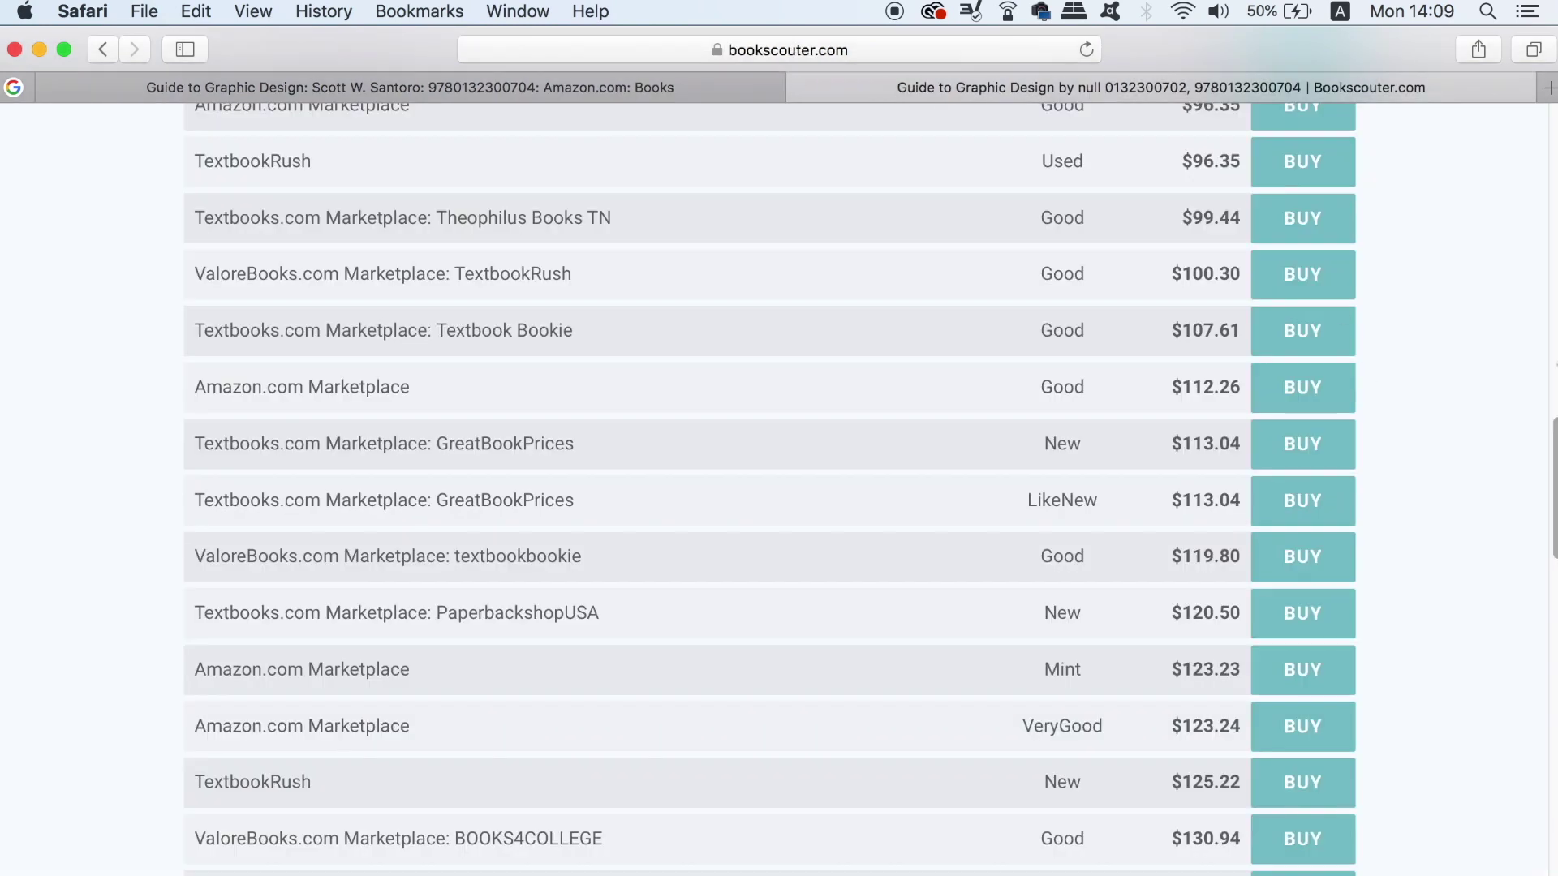
{"action": "left_click_drag", "start_coordinate": [1554, 430], "coordinate": [1541, 181]}
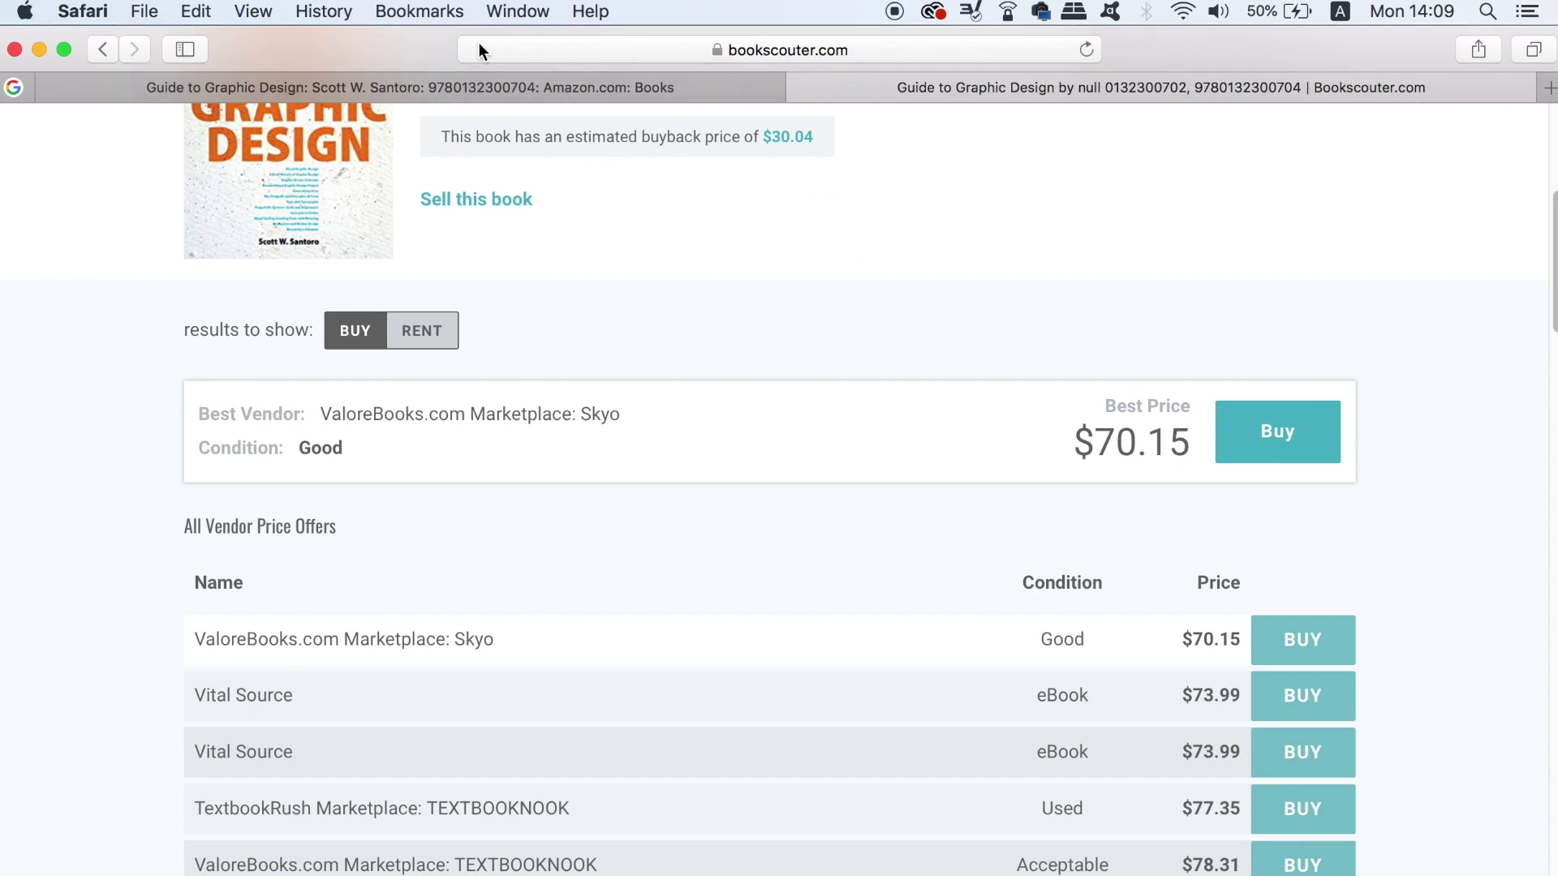
{"action": "left_click", "coordinate": [474, 85]}
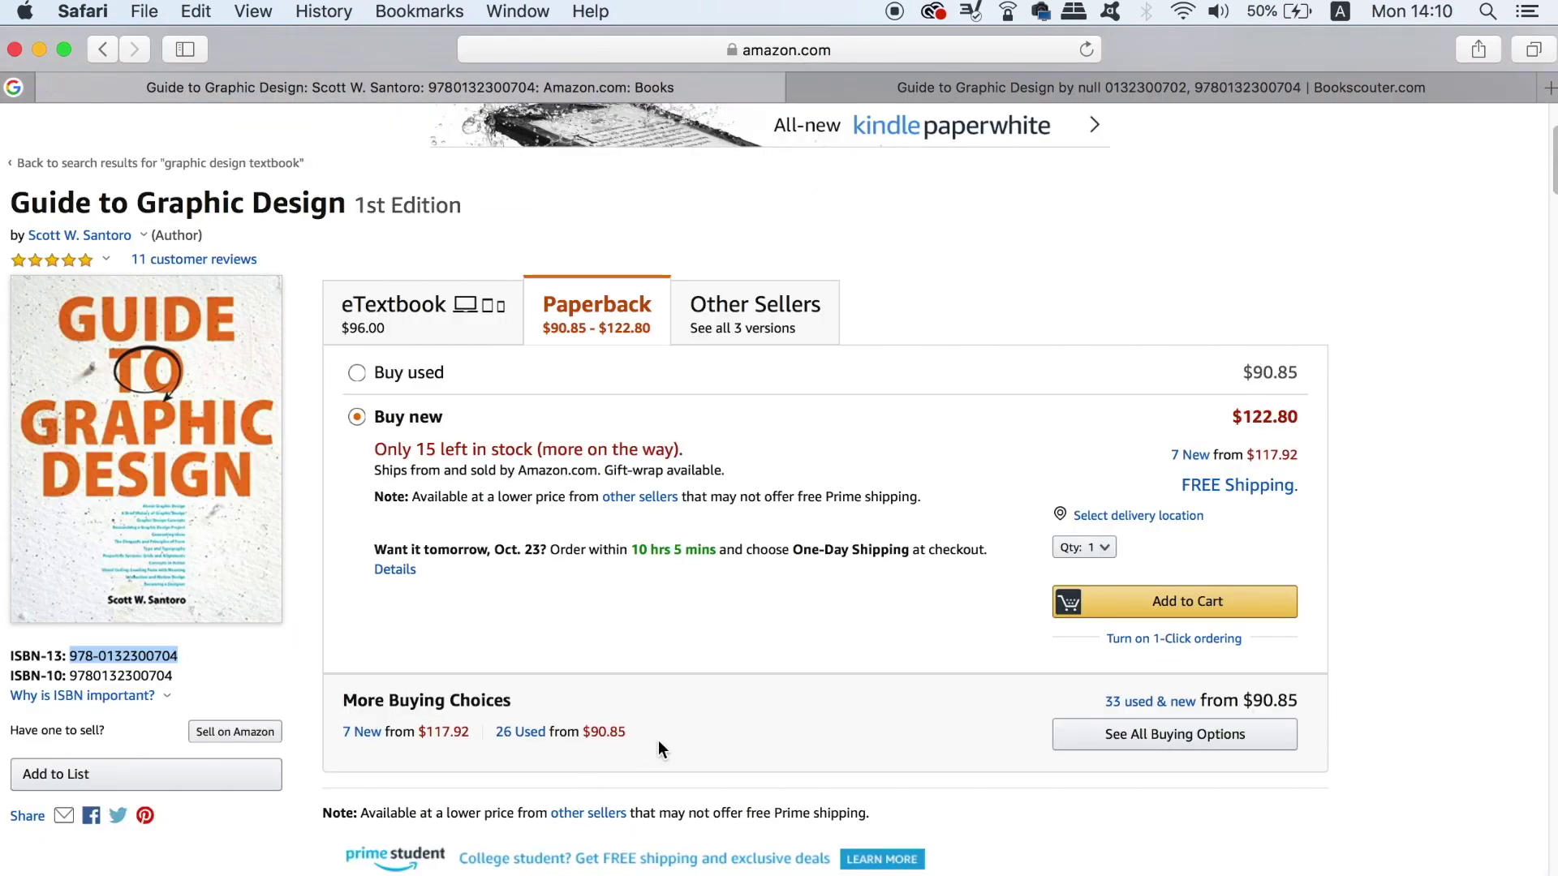